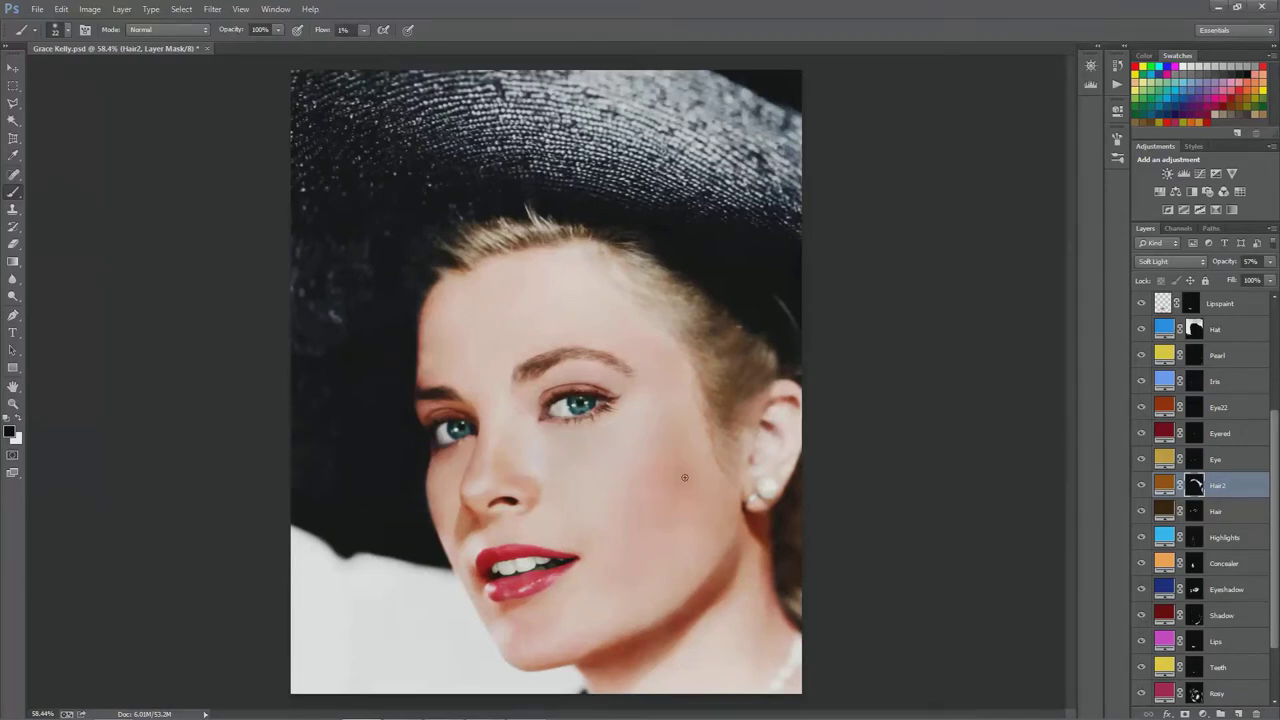
scroll(563, 423, down, 2)
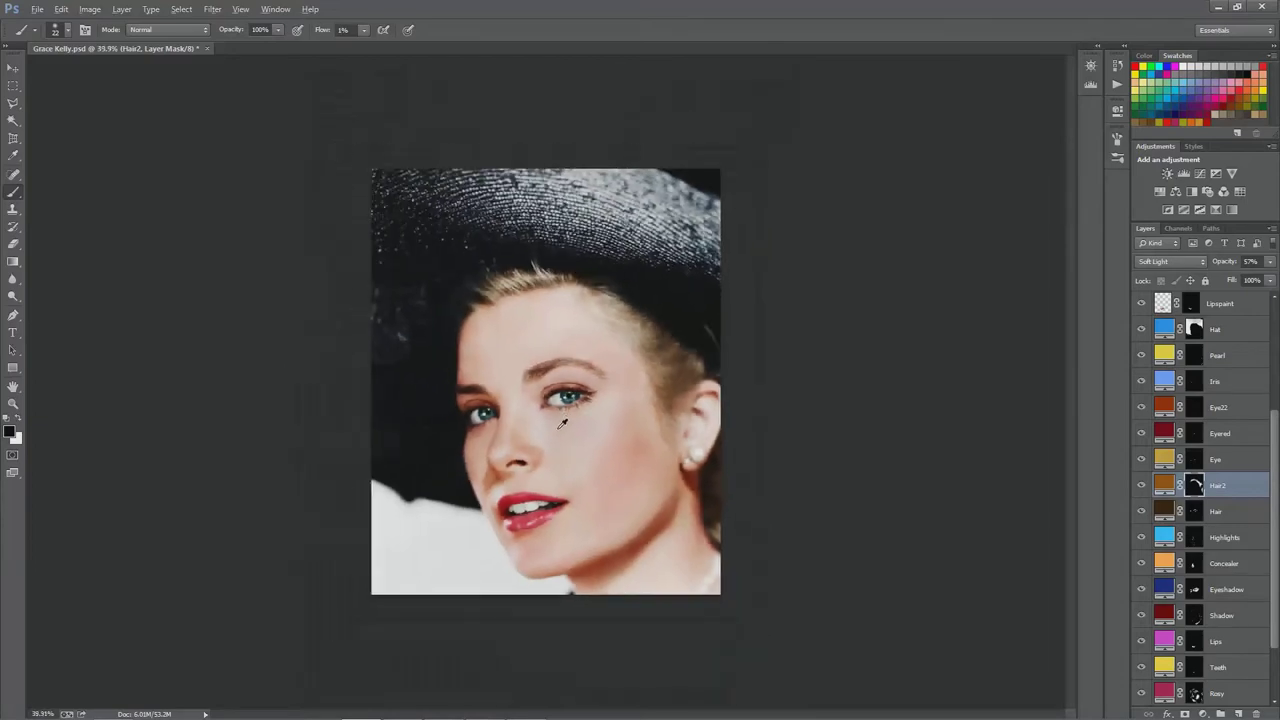
scroll(562, 424, up, 3)
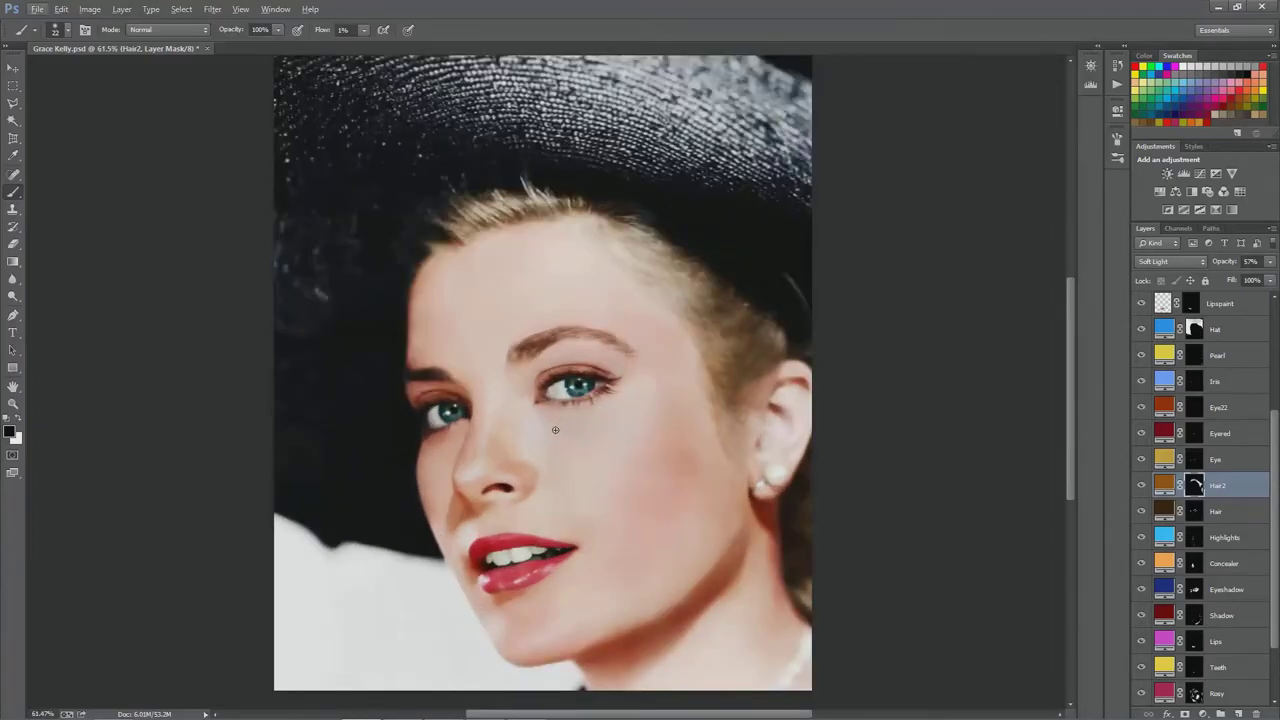
scroll(555, 429, up, 4)
scroll(464, 472, down, 3)
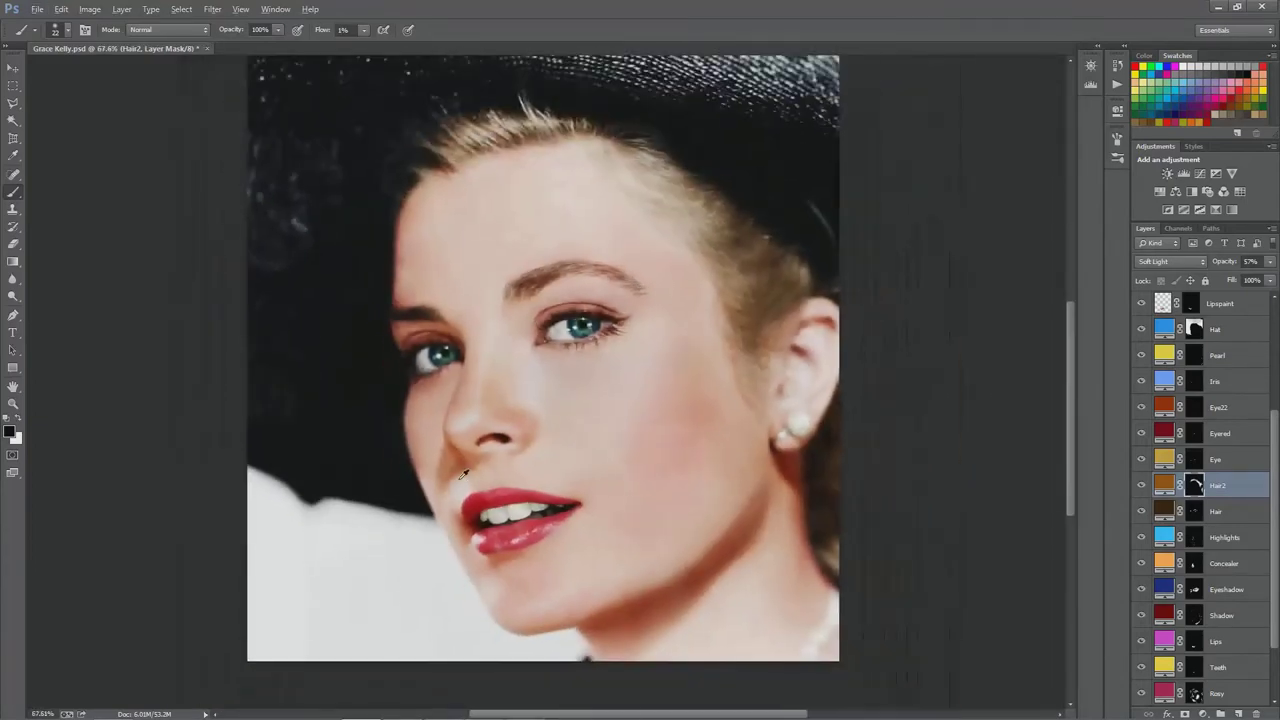
scroll(463, 473, down, 2)
scroll(602, 438, up, 2)
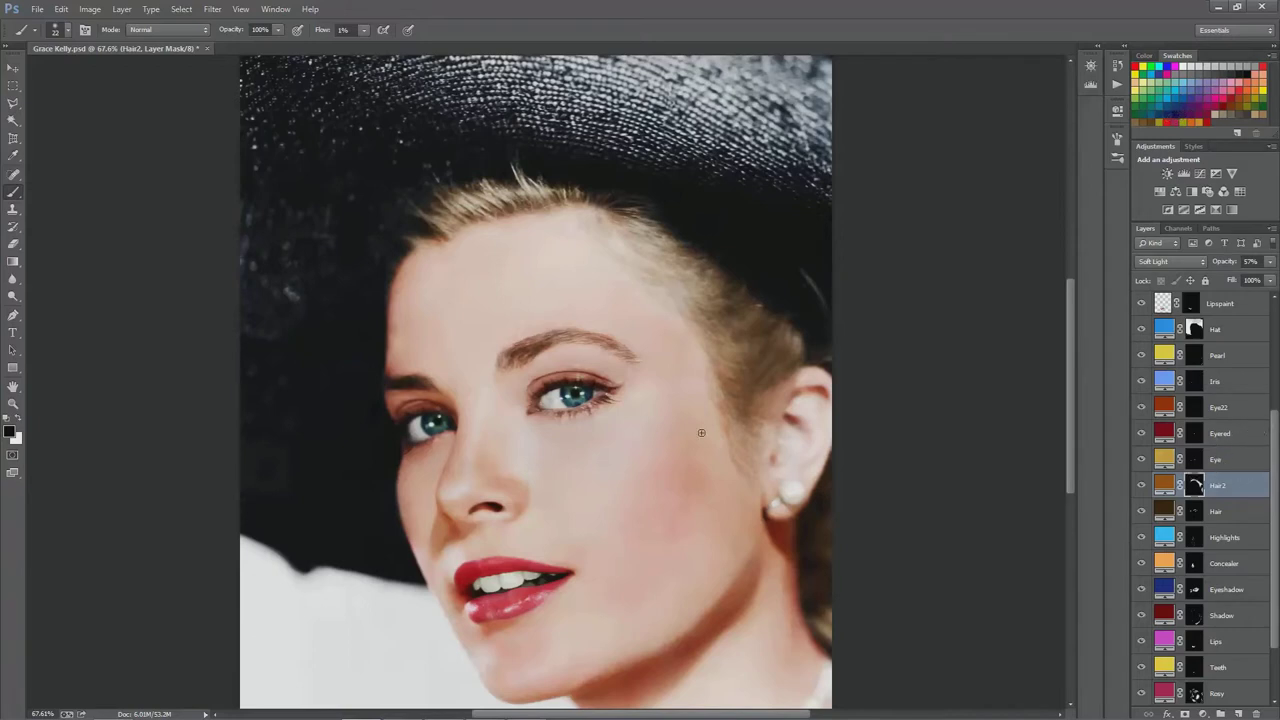
drag(1067, 335, 1069, 362)
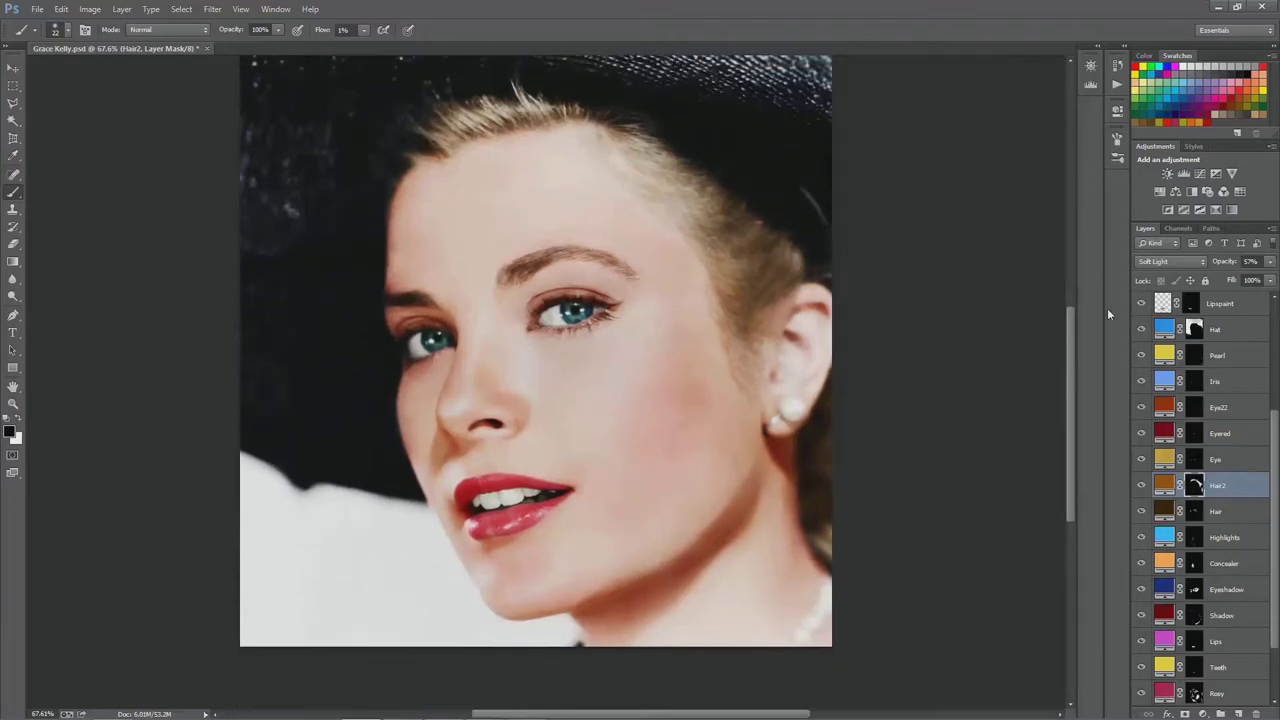
Look through the colour layers from Rosy and Sb up to Vibrance 1, finishing with the Sb layer selected.
drag(1275, 449, 1274, 508)
click(1230, 617)
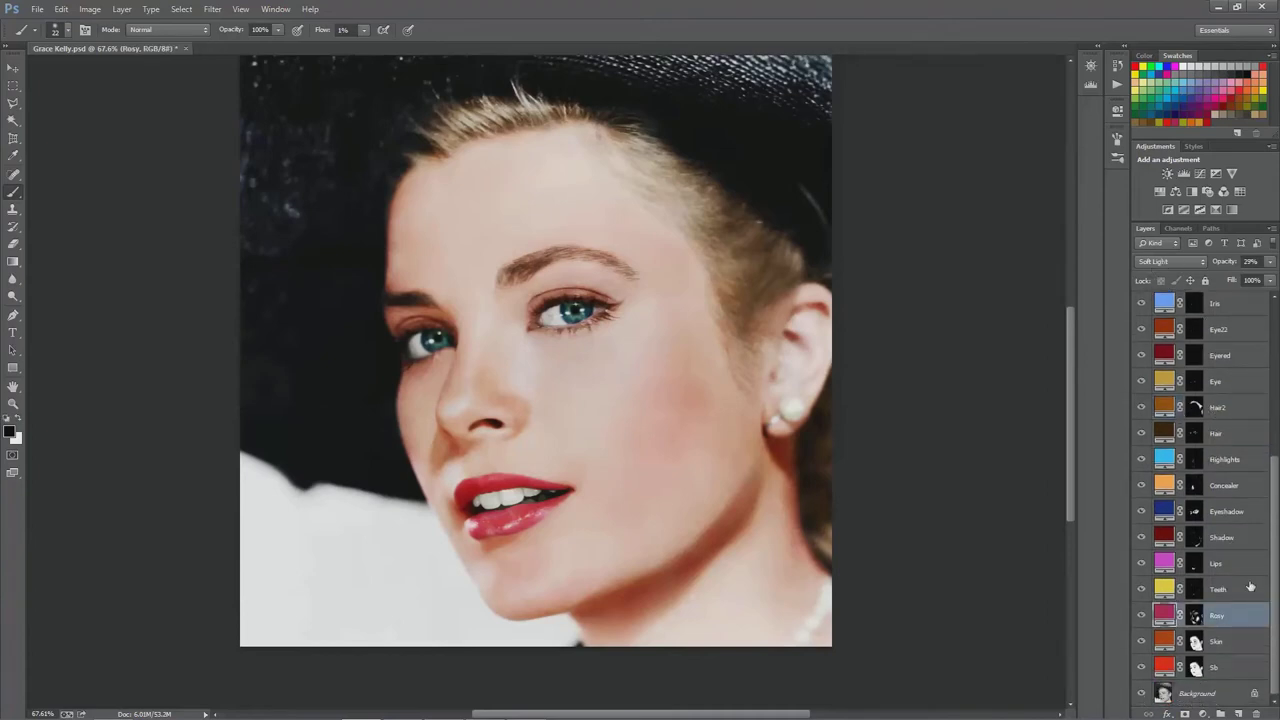
click(1234, 668)
scroll(1222, 366, up, 5)
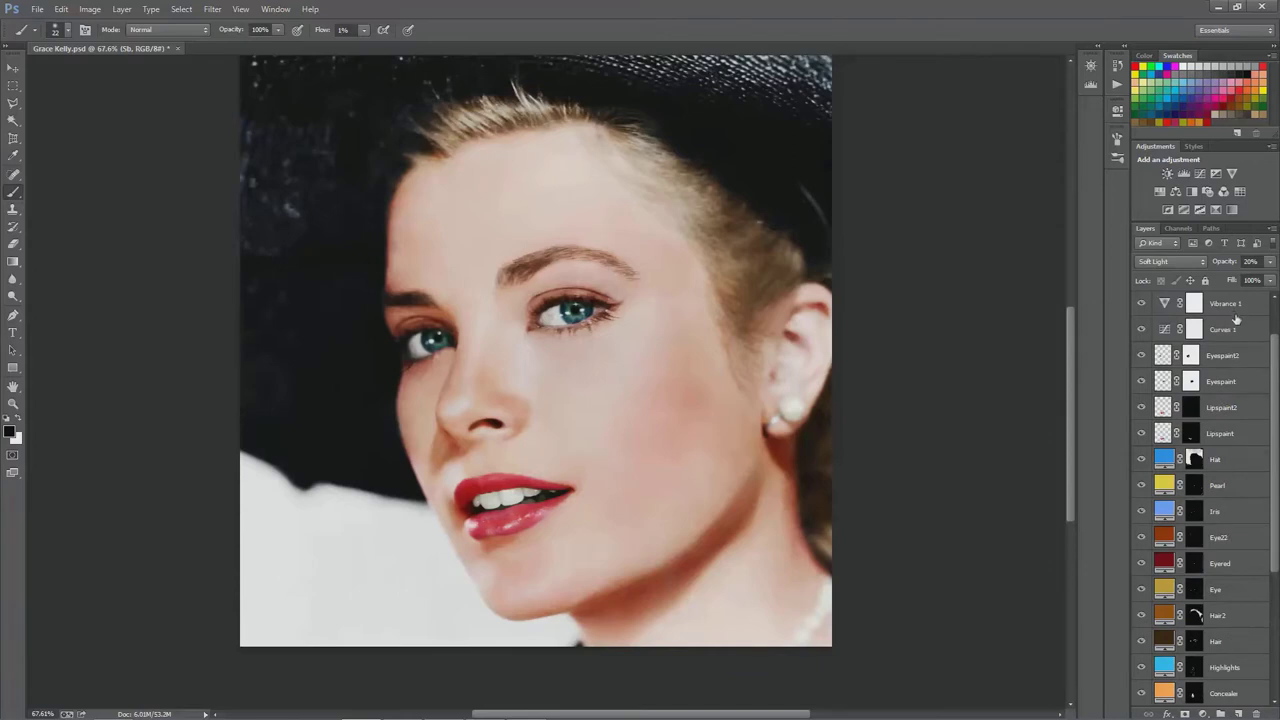
click(1232, 357)
click(1228, 437)
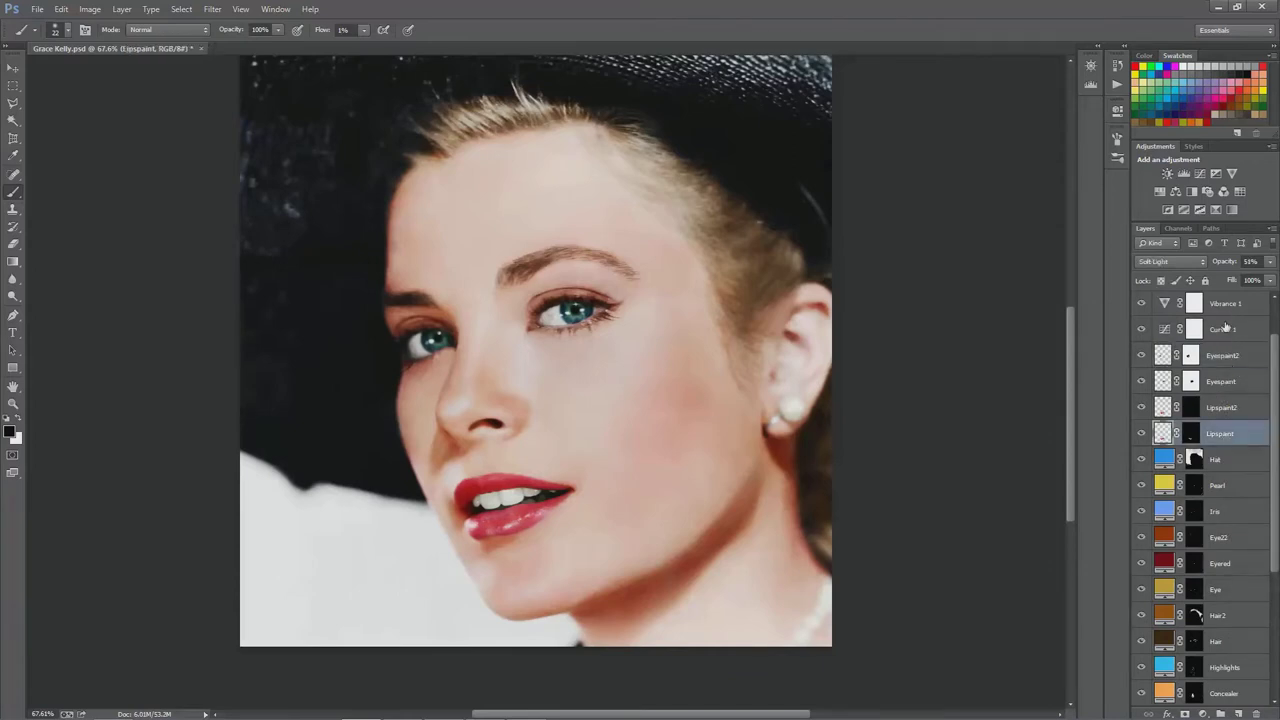
click(1231, 308)
scroll(1238, 478, down, 5)
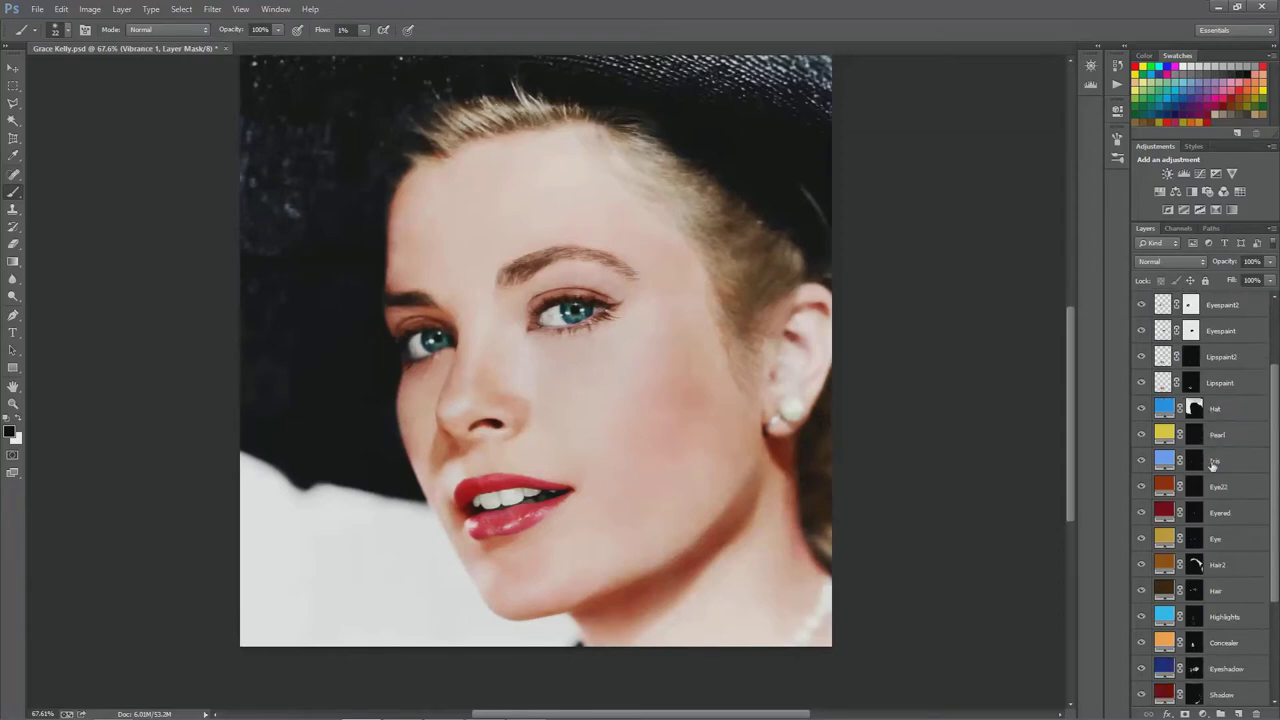
click(1228, 668)
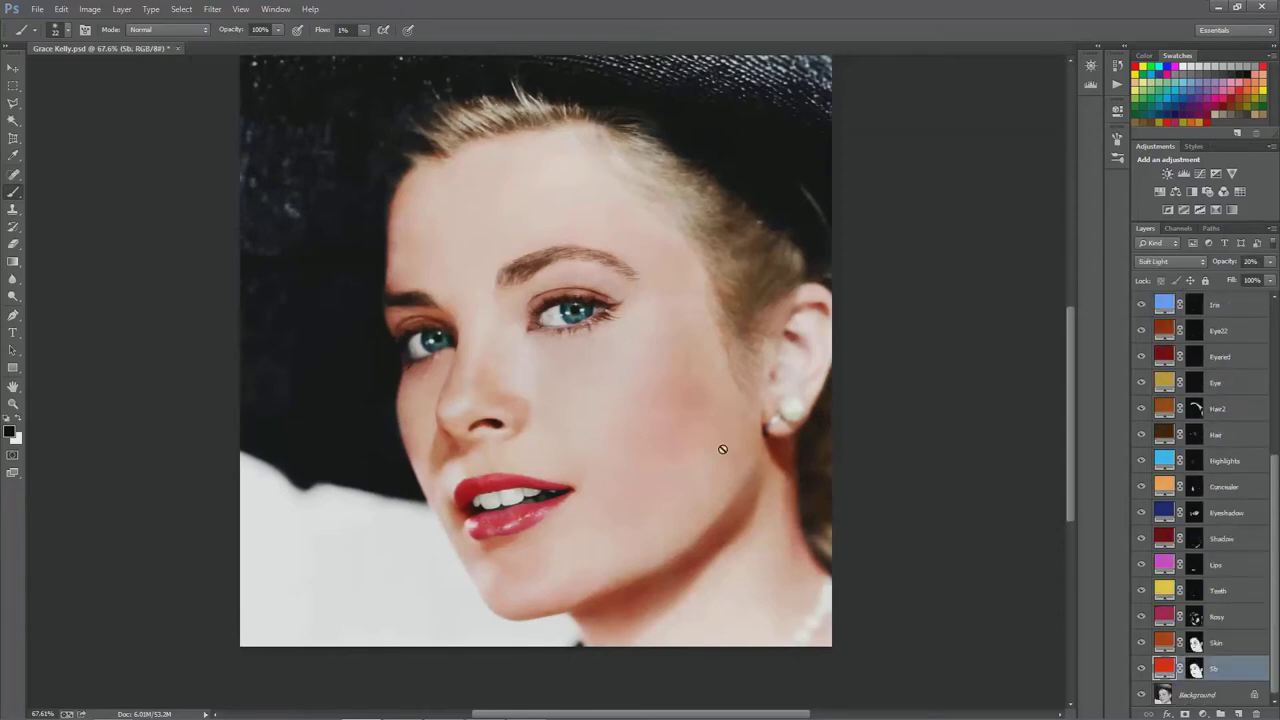
scroll(588, 352, up, 2)
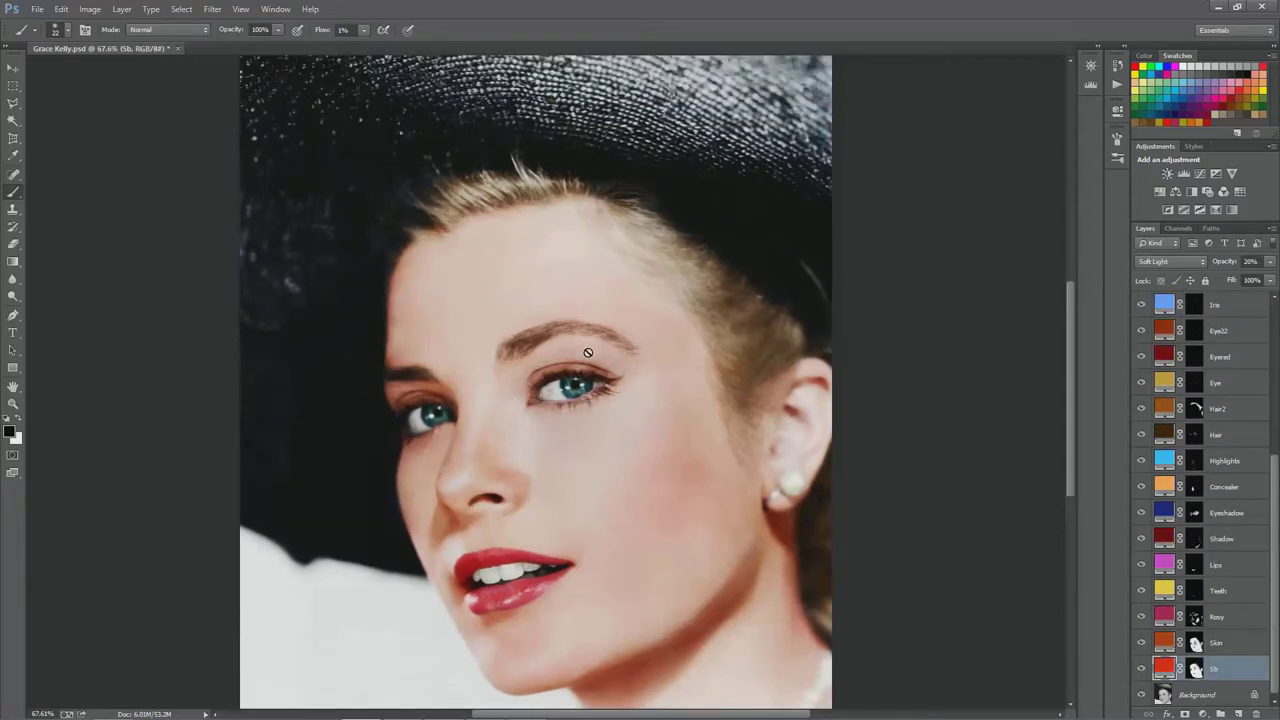
scroll(591, 428, down, 4)
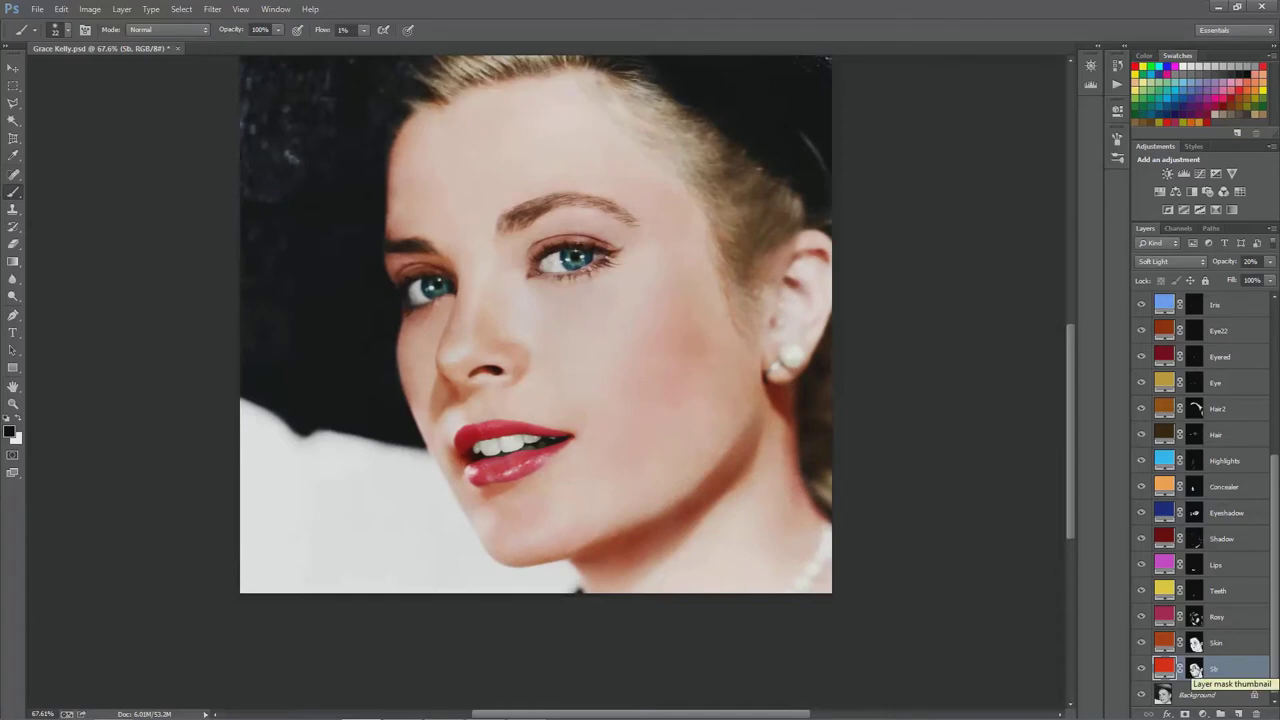
Display the Sb layer's mask on its own, clear the selection loaded from it, and inspect the masked face area.
ctrl+click(1196, 670)
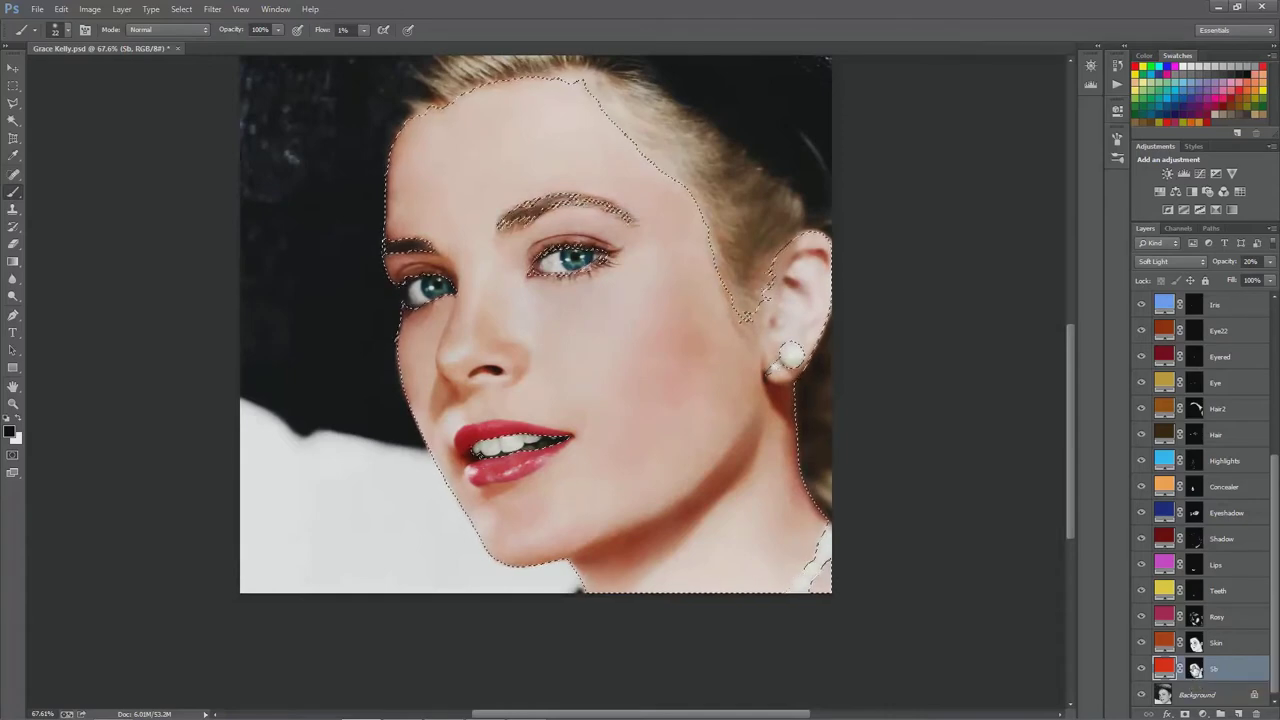
alt+click(1196, 670)
key(ctrl+d)
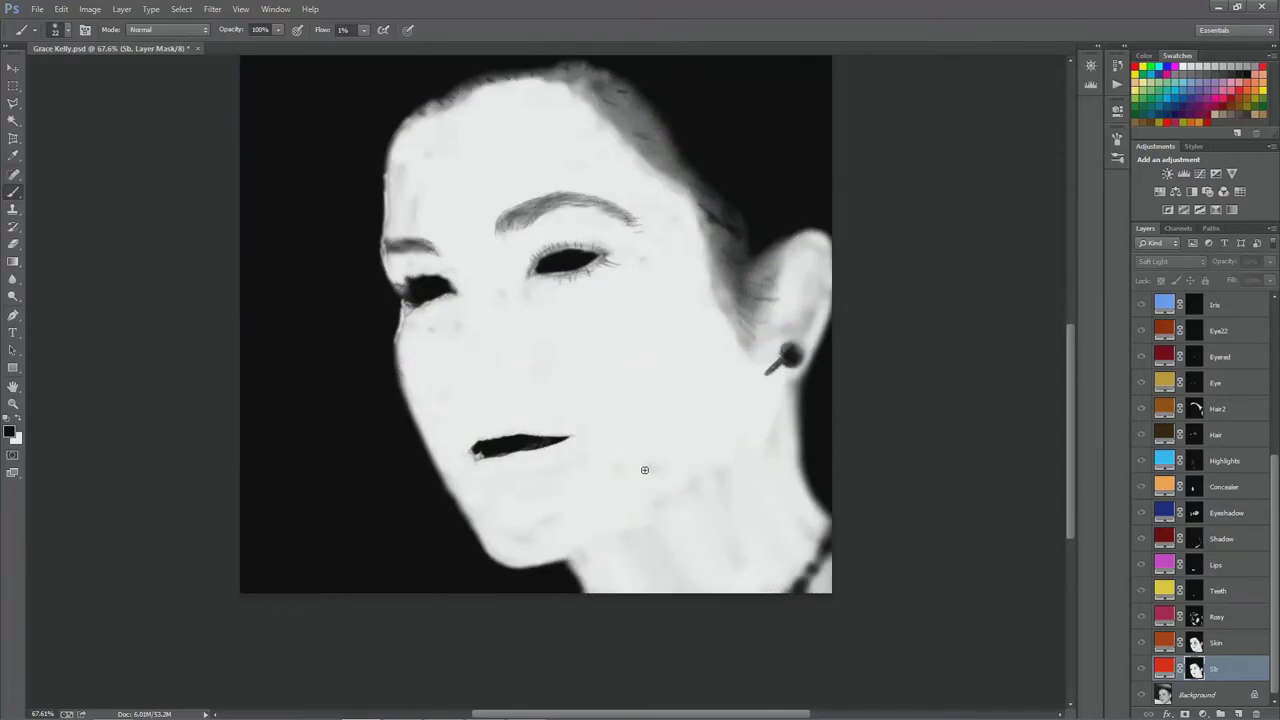
scroll(625, 425, down, 2)
scroll(560, 420, up, 6)
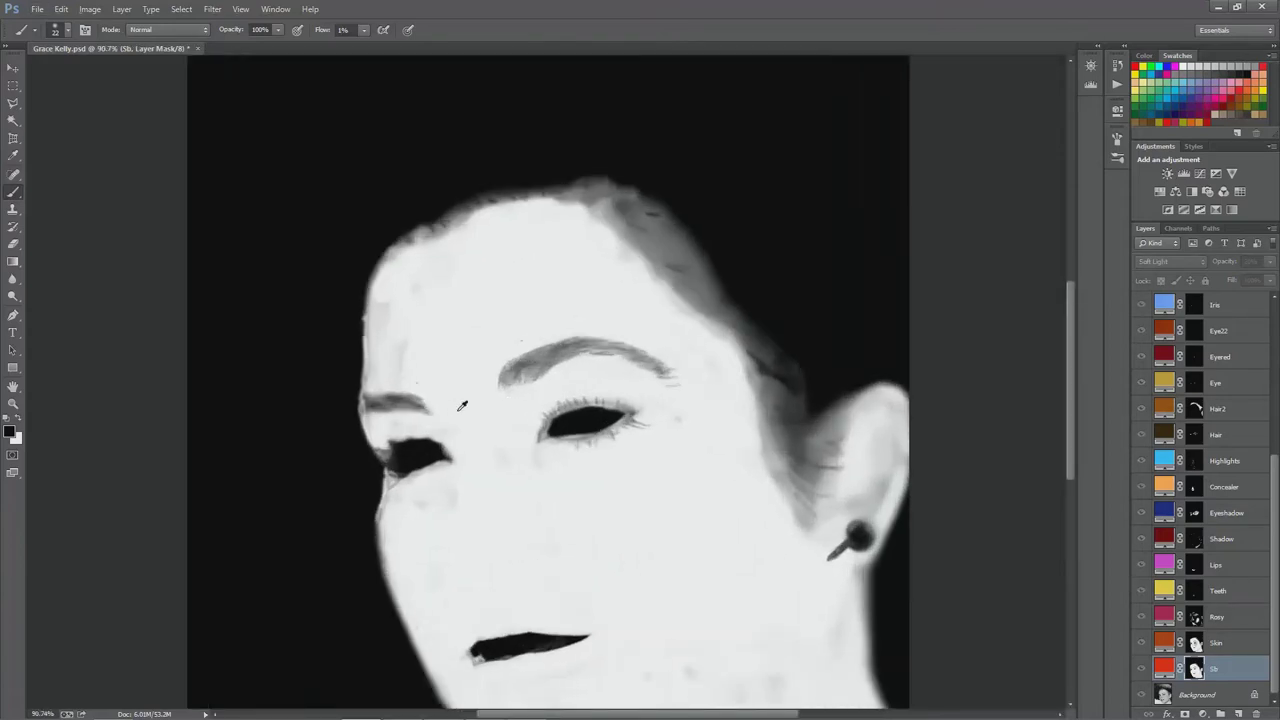
scroll(457, 410, down, 3)
scroll(457, 410, up, 2)
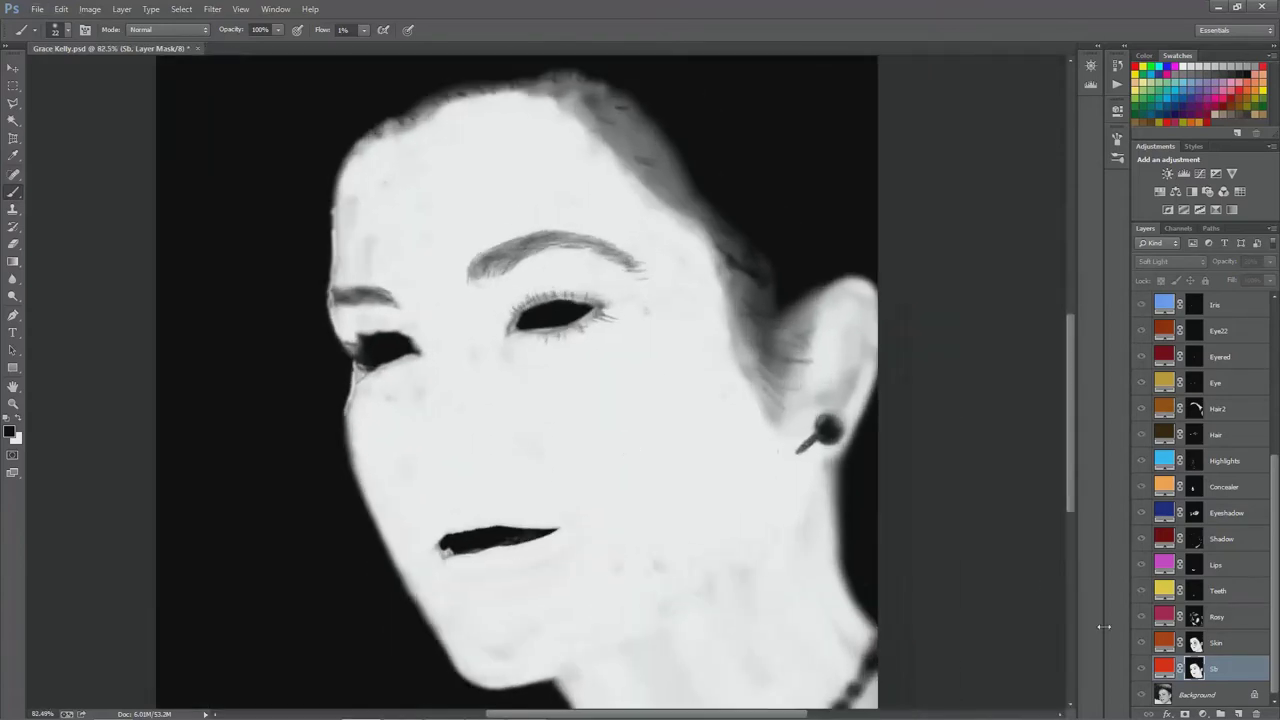
View the Skin, Rosy and Sb layer masks in turn for comparison, and return to the full-colour image.
alt+click(1196, 643)
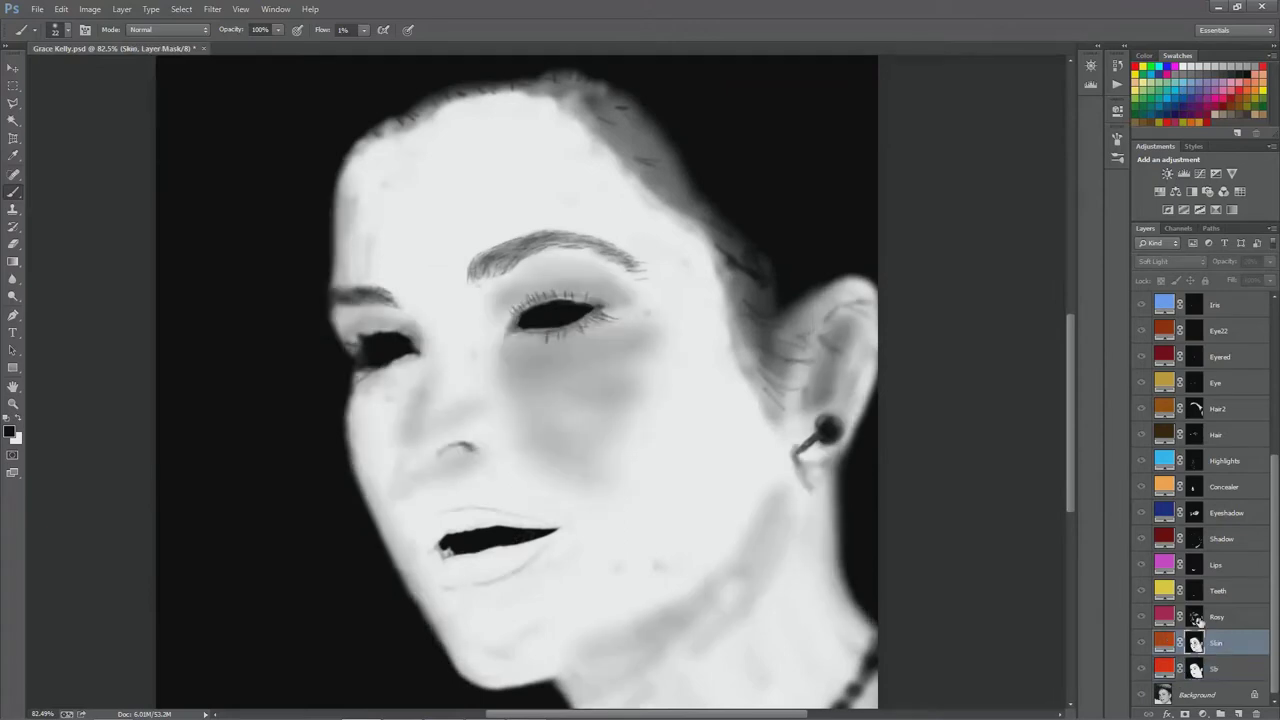
alt+click(1197, 619)
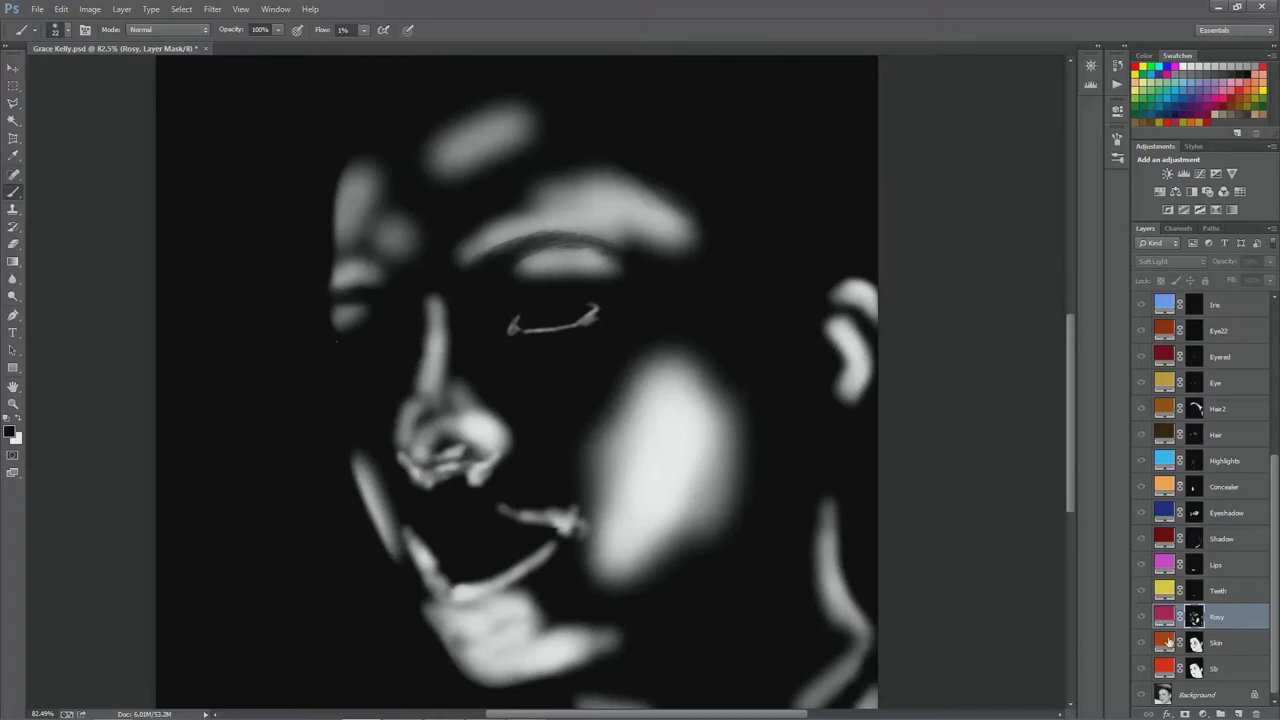
alt+click(1195, 668)
scroll(546, 417, down, 2)
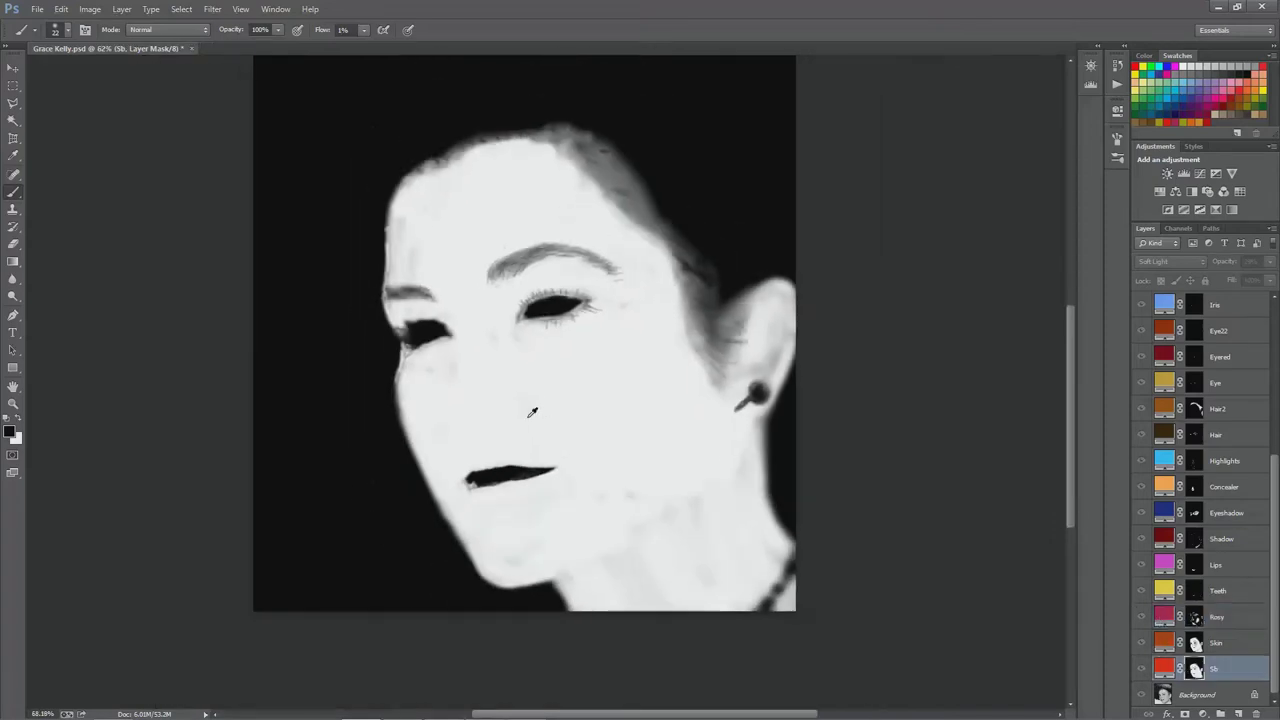
scroll(531, 418, up, 2)
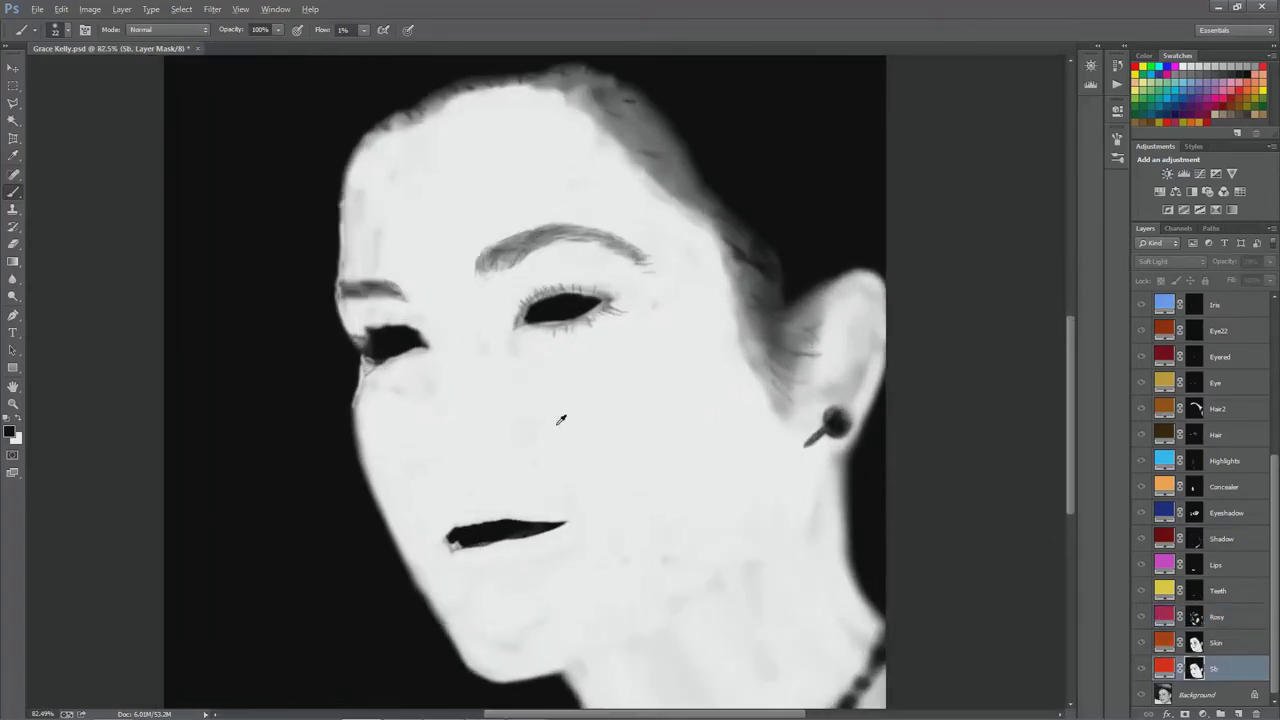
alt+click(1200, 672)
Examine the skin colouring of the portrait, both across the whole face and in close-up around the cheek and mouth.
scroll(531, 474, down, 3)
scroll(530, 449, up, 2)
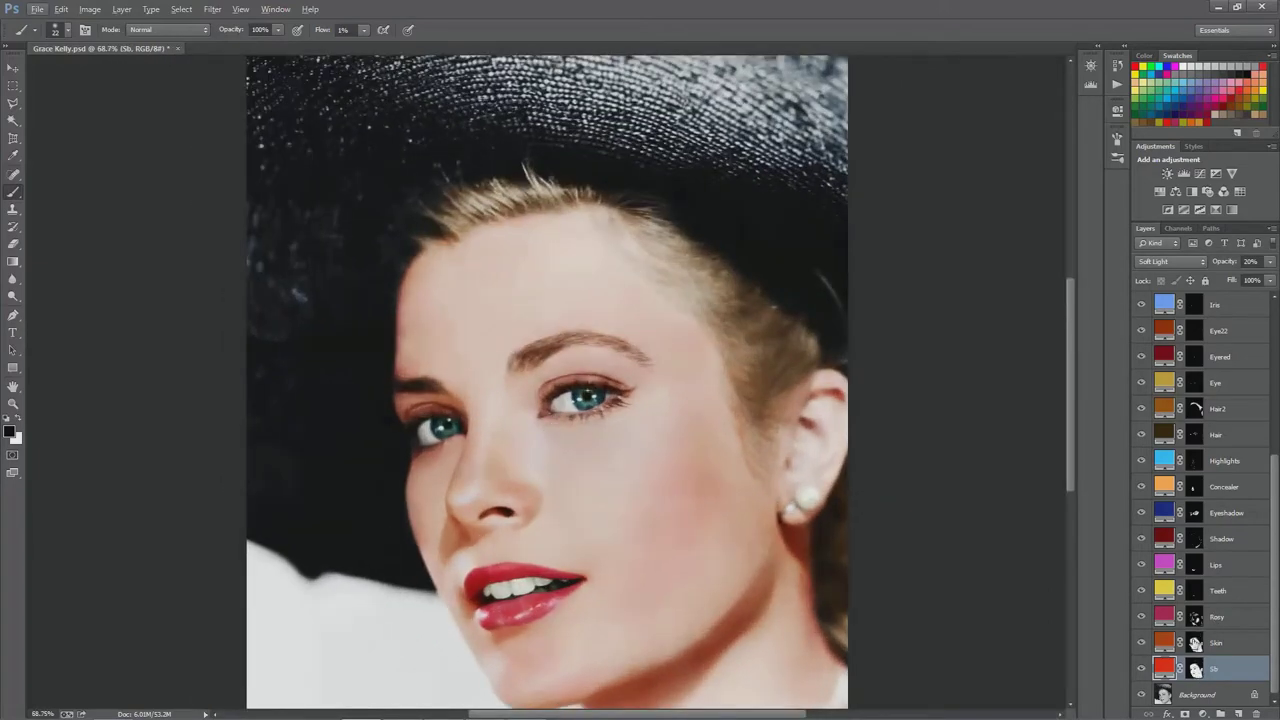
scroll(548, 478, down, 2)
scroll(563, 466, up, 2)
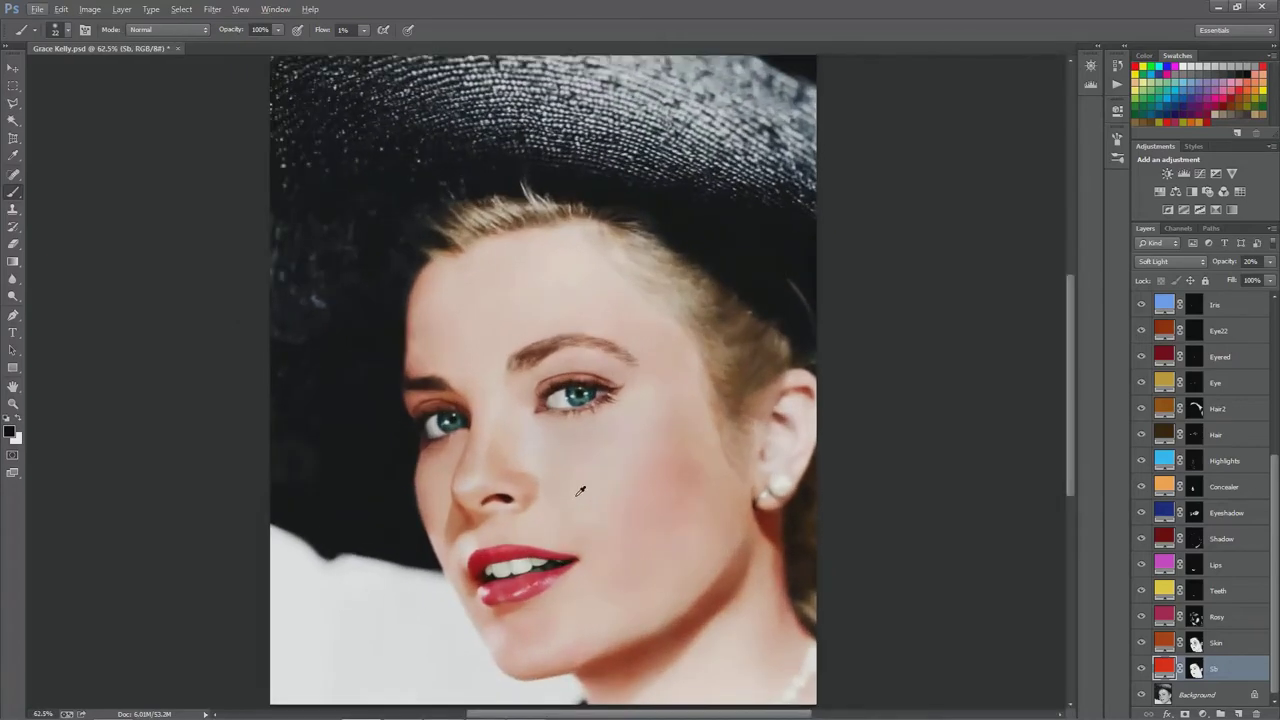
scroll(580, 486, down, 1)
scroll(583, 494, up, 2)
scroll(580, 488, down, 1)
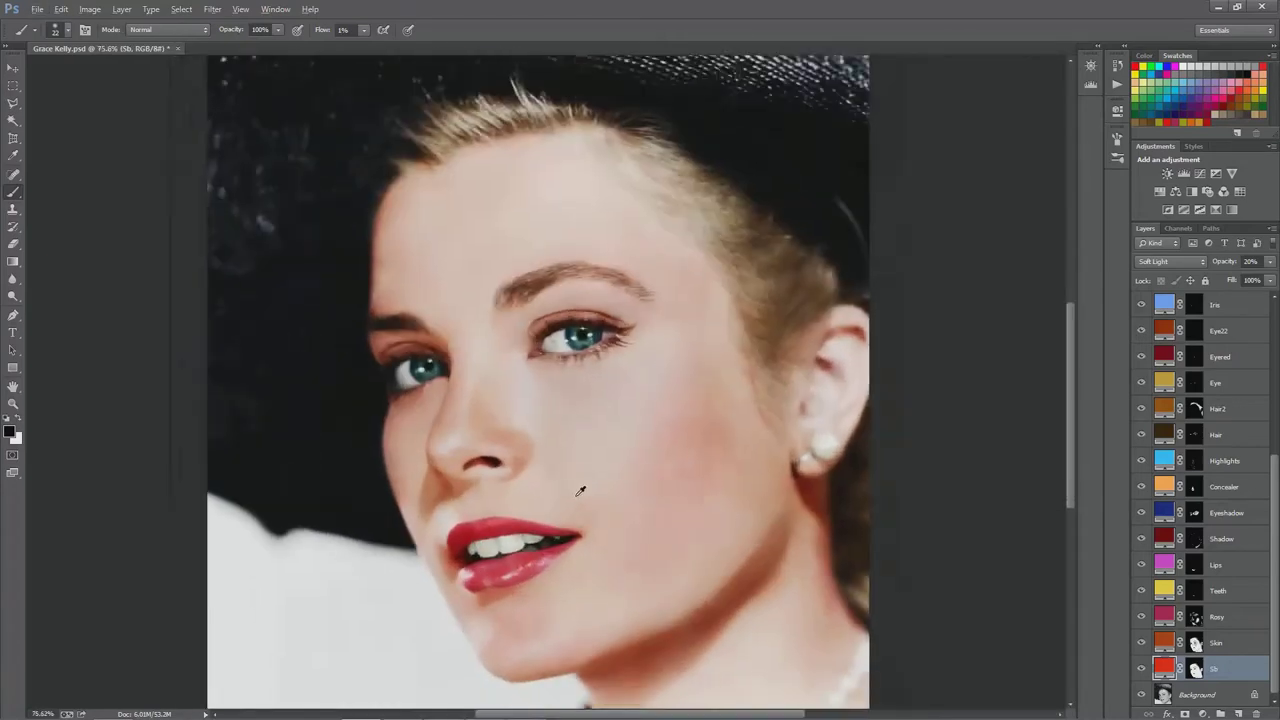
scroll(582, 483, down, 1)
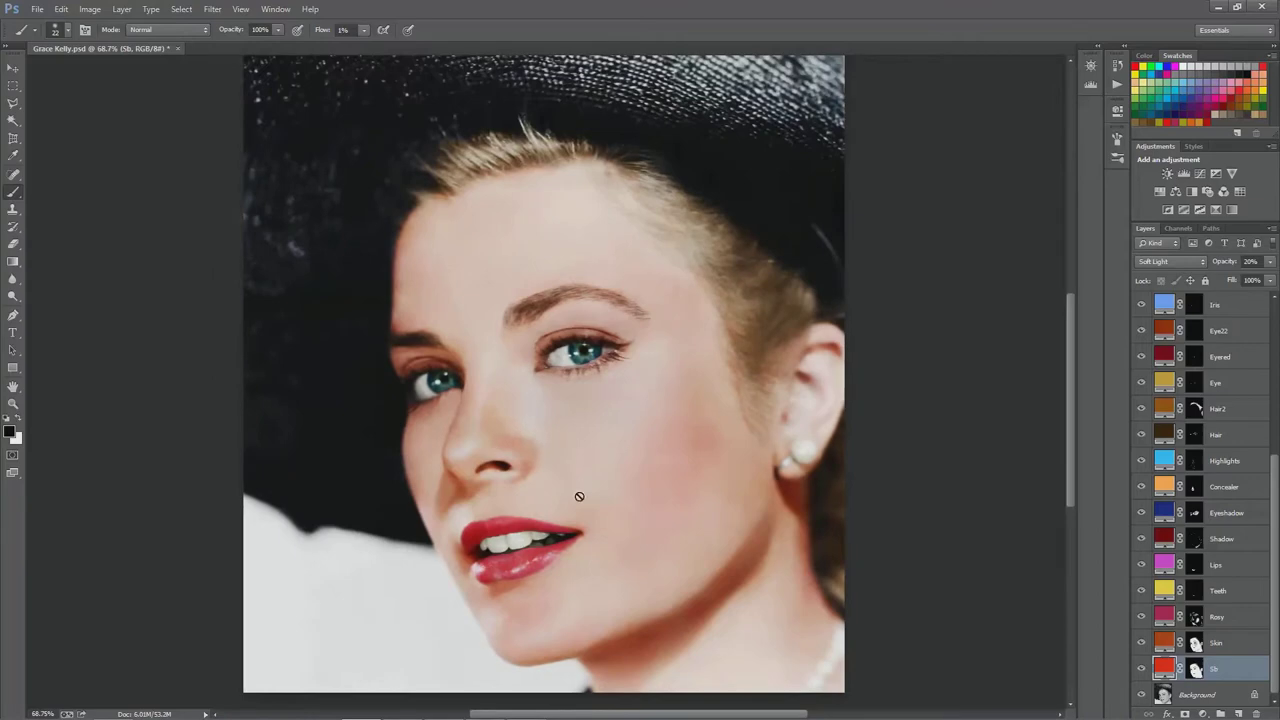
scroll(565, 469, up, 4)
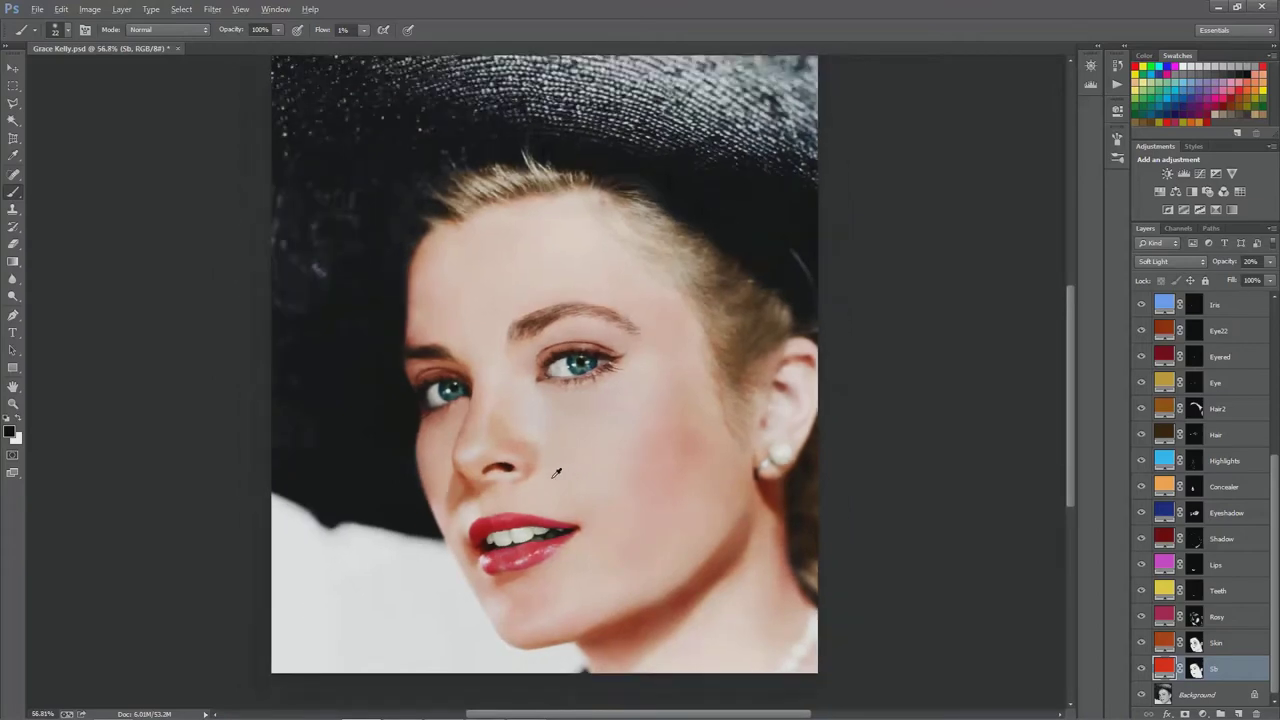
scroll(567, 454, down, 1)
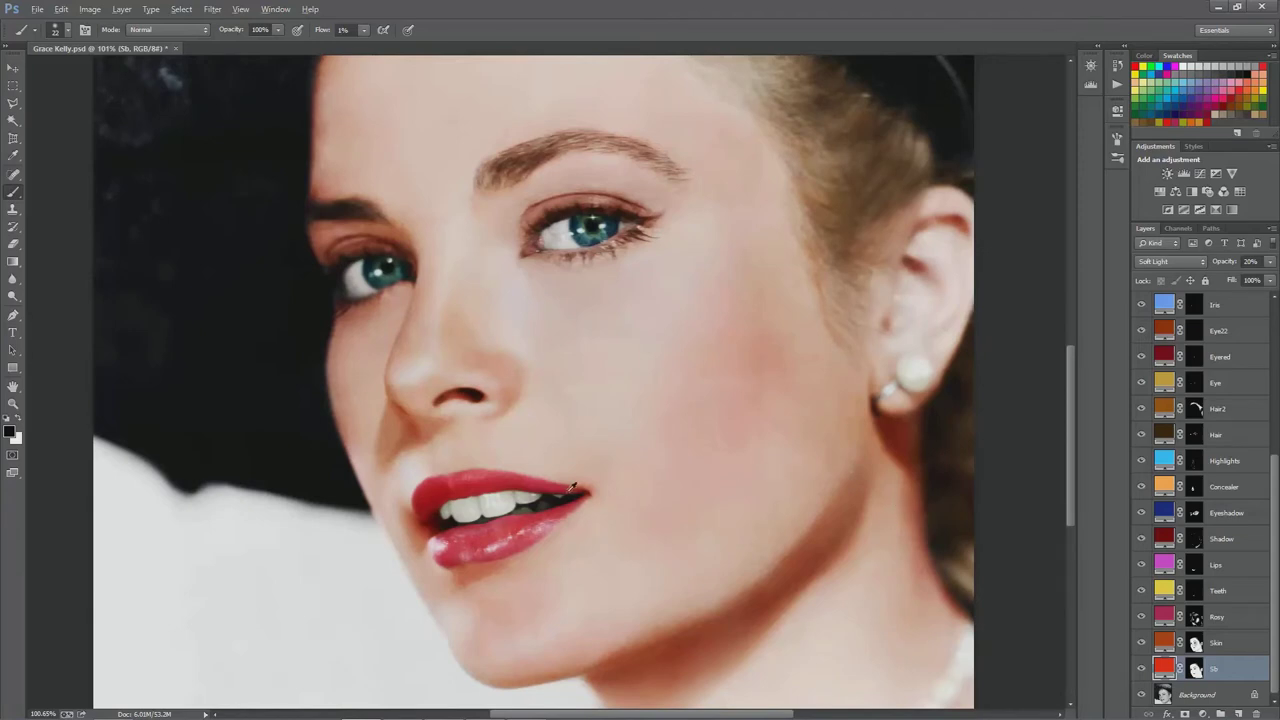
scroll(625, 495, down, 2)
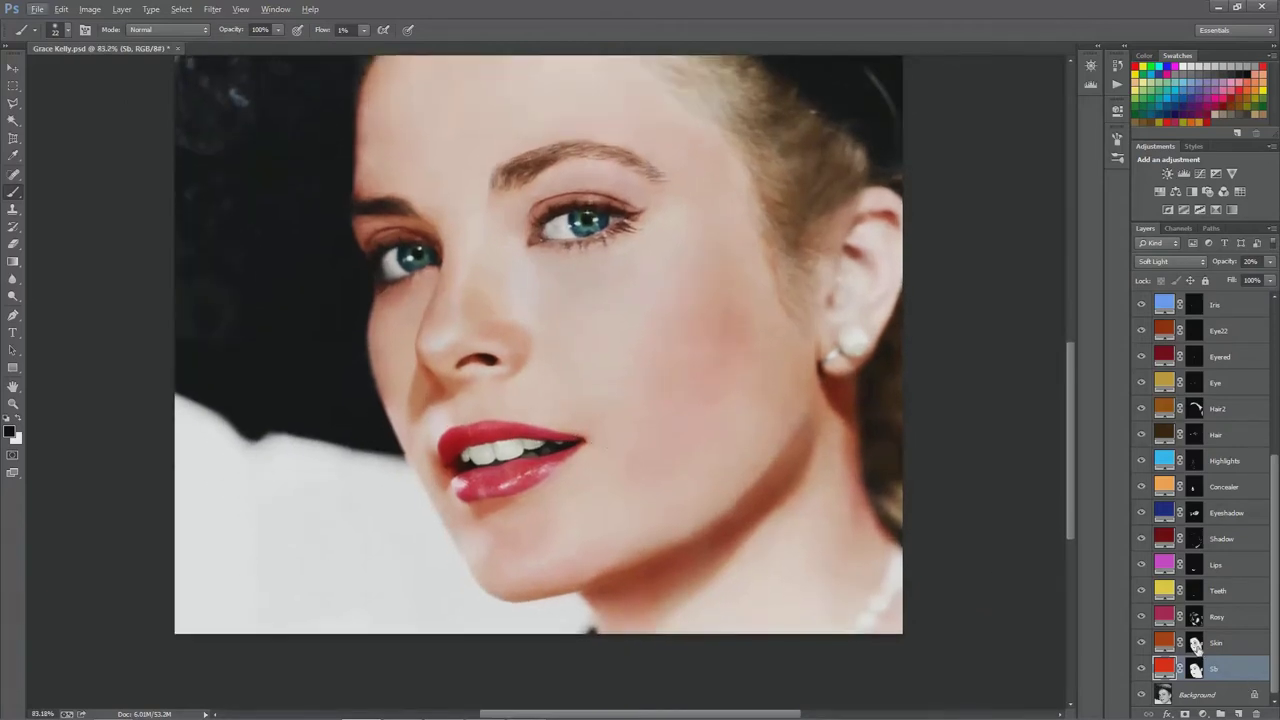
Compare the Rosy layer's mask with the Skin layer's mask, and return to the colour image with Rosy selected.
alt+click(1195, 618)
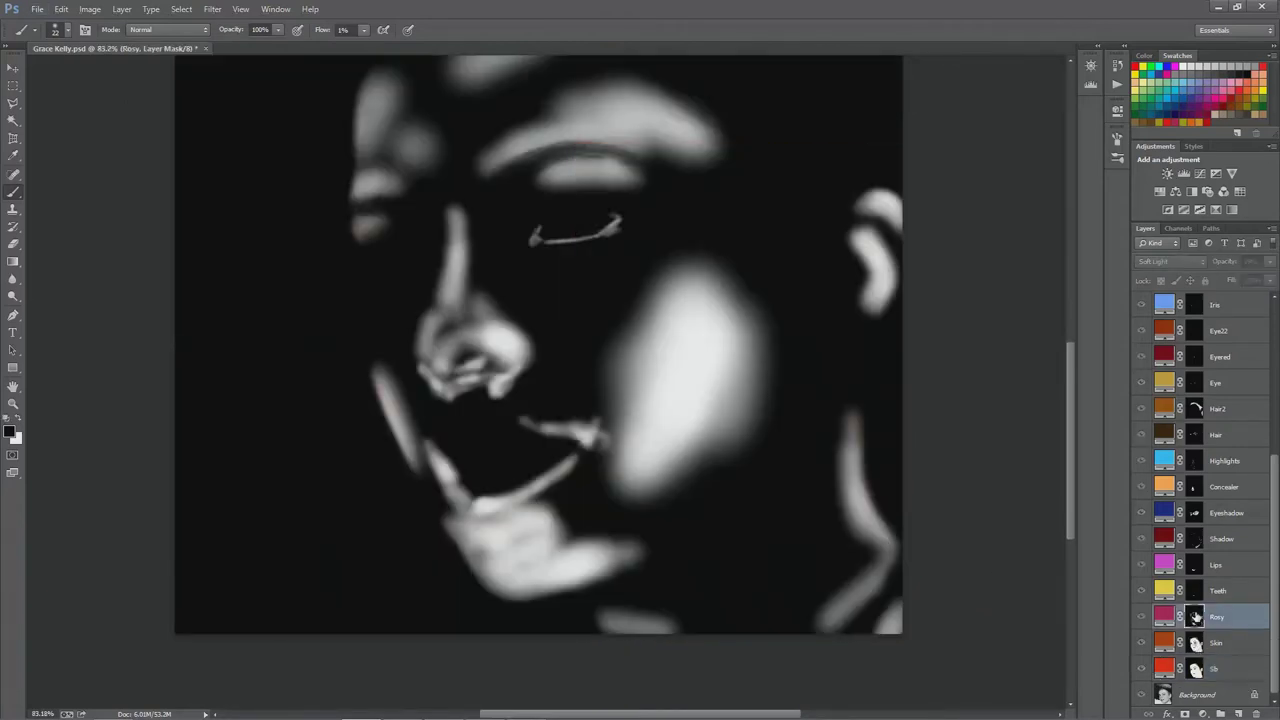
alt+click(1195, 643)
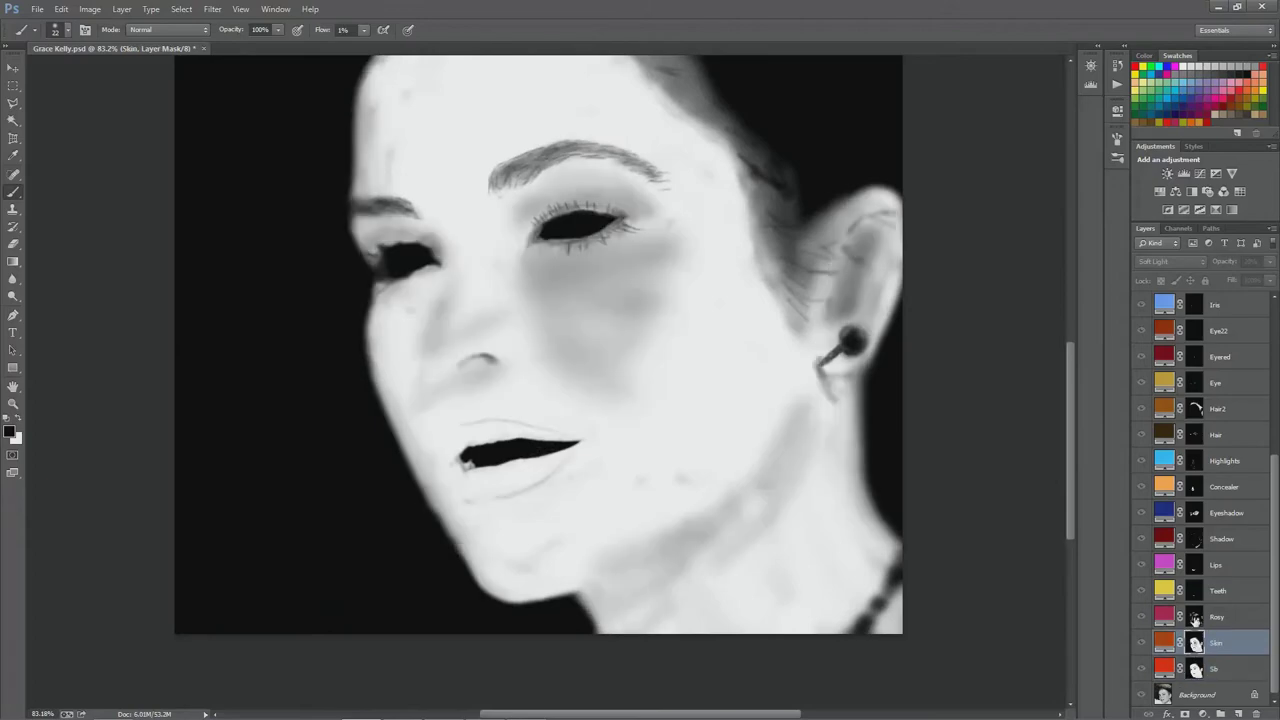
alt+click(1195, 618)
scroll(645, 522, down, 1)
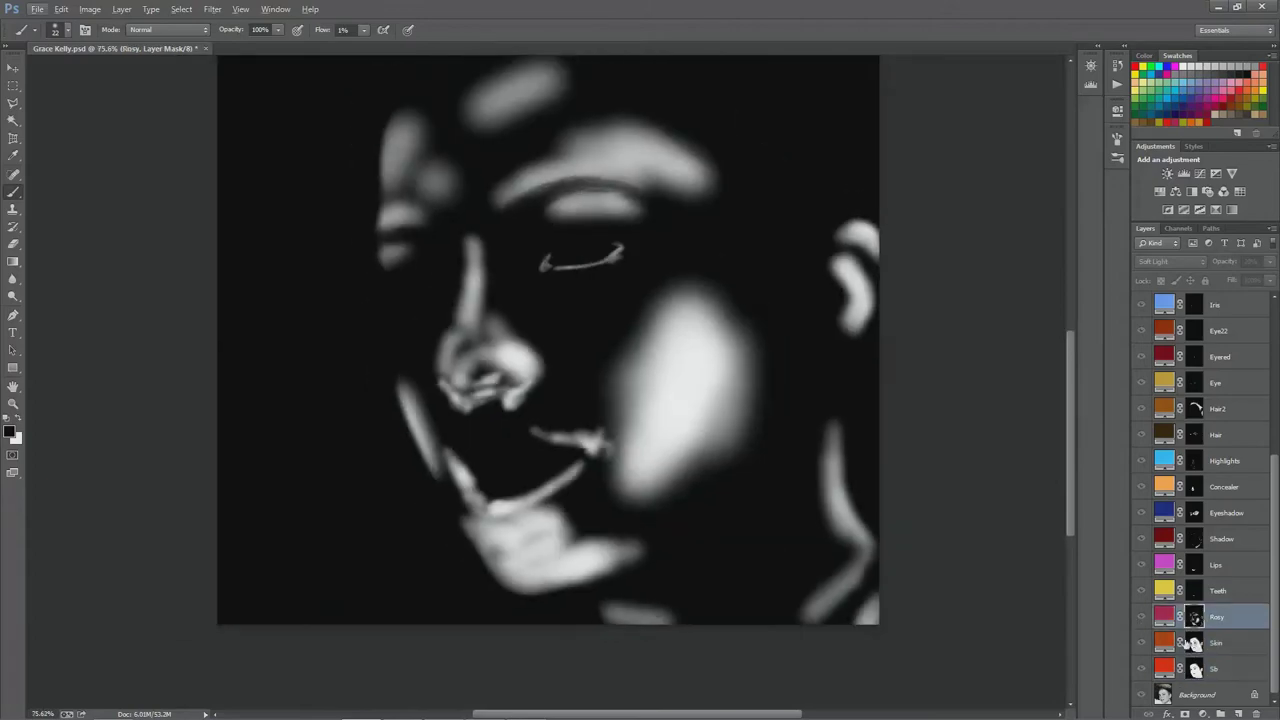
alt+click(1195, 618)
scroll(535, 473, down, 2)
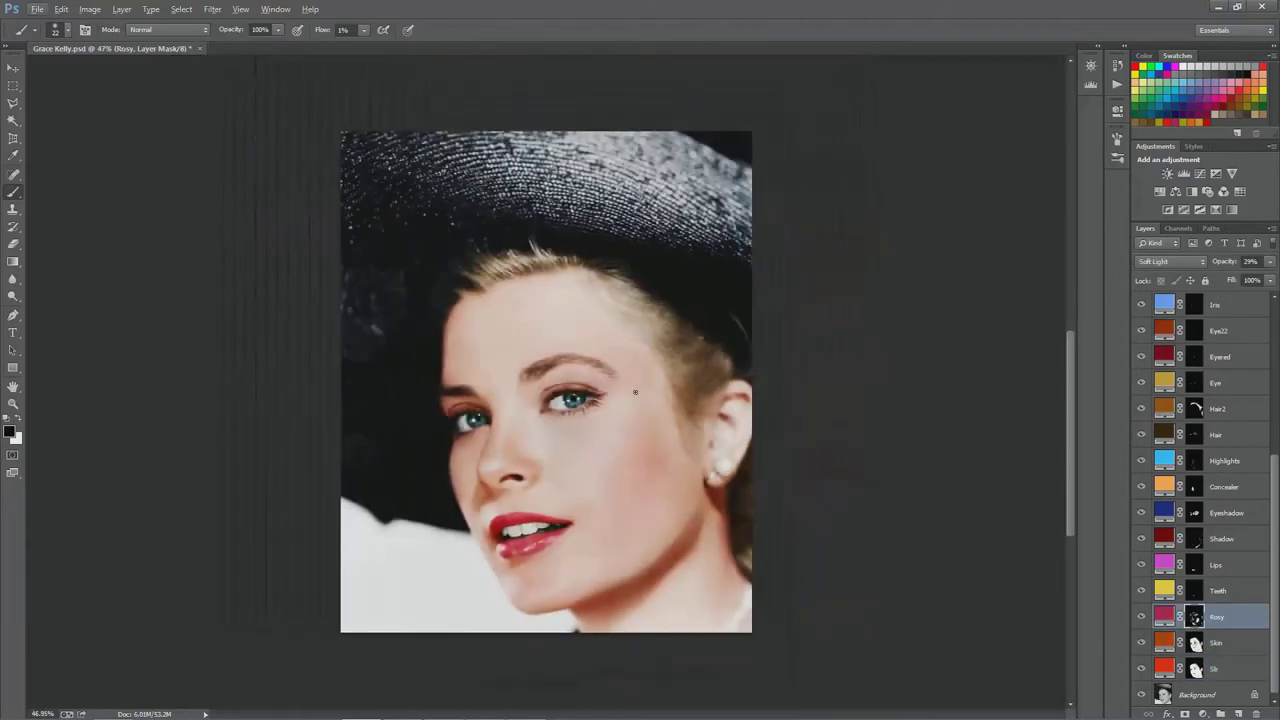
Inspect the colorized face again, display the Sb layer's mask on its own, and select the Skin layer's mask.
scroll(535, 473, up, 2)
scroll(535, 473, up, 3)
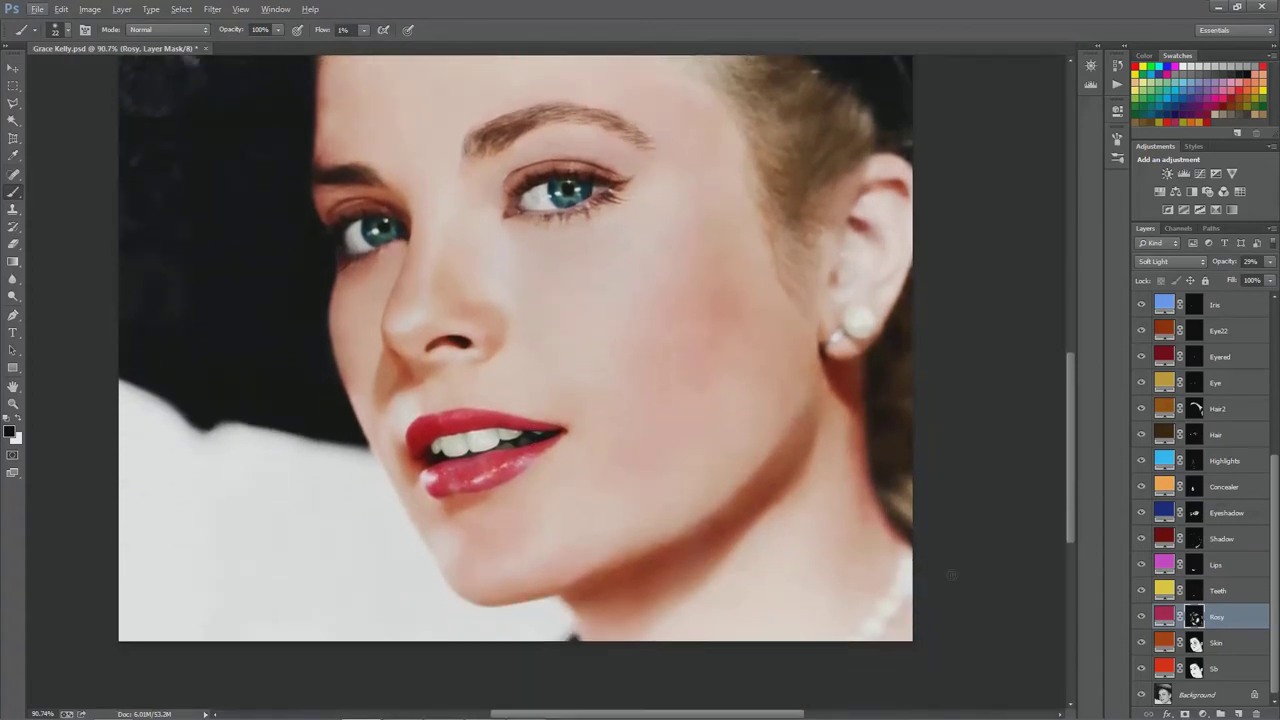
scroll(773, 538, down, 3)
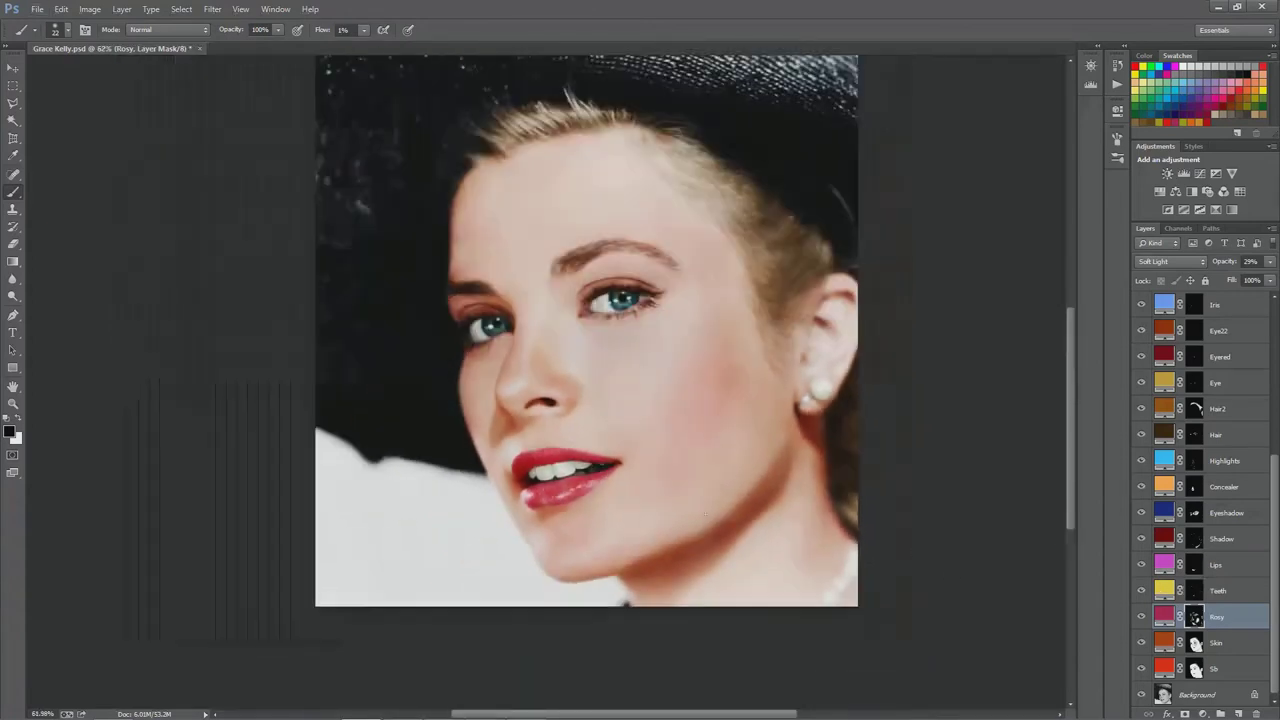
scroll(773, 538, up, 1)
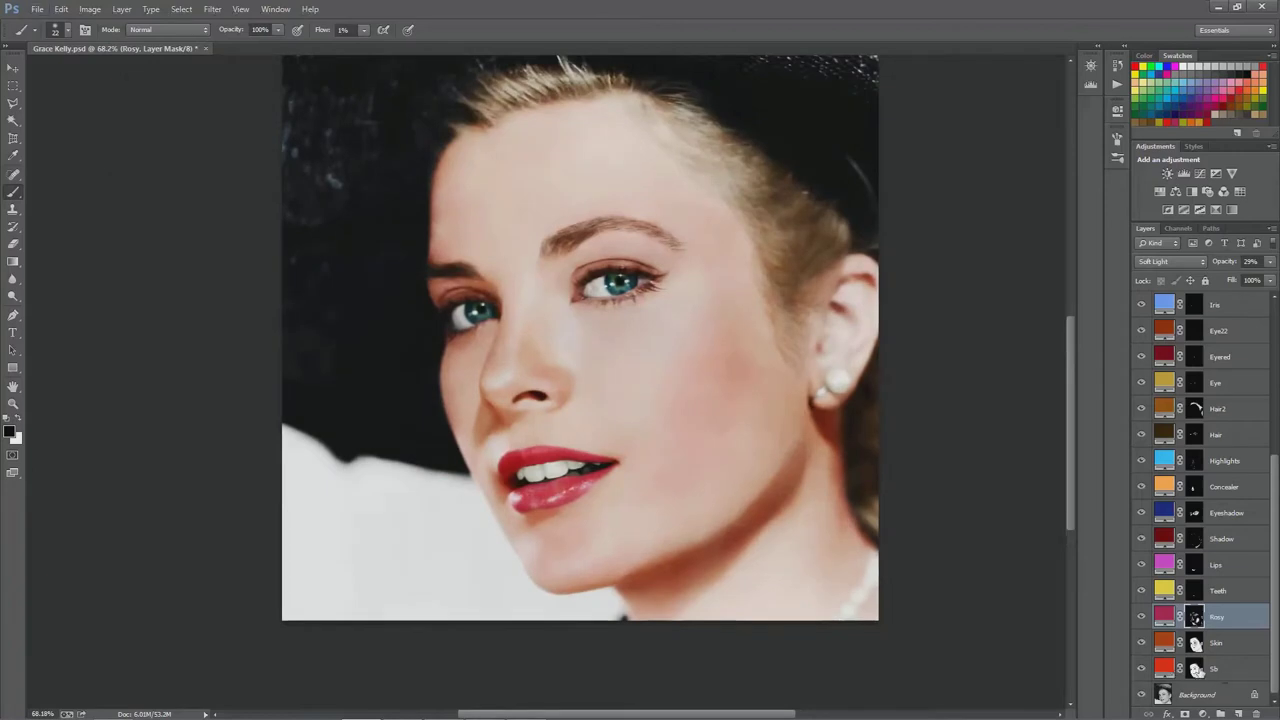
alt+click(1196, 670)
click(1197, 645)
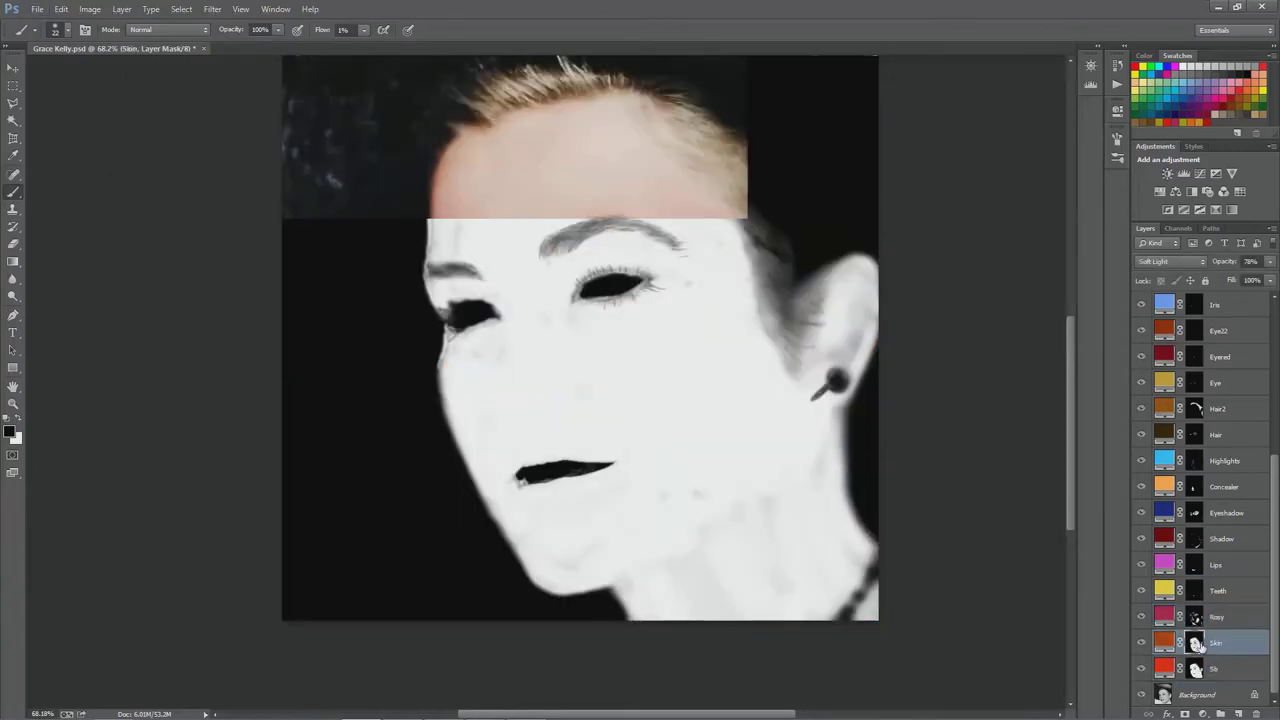
Compare the portrait with and without the Skin layer by hiding it and showing it again.
scroll(644, 338, down, 1)
scroll(644, 338, up, 1)
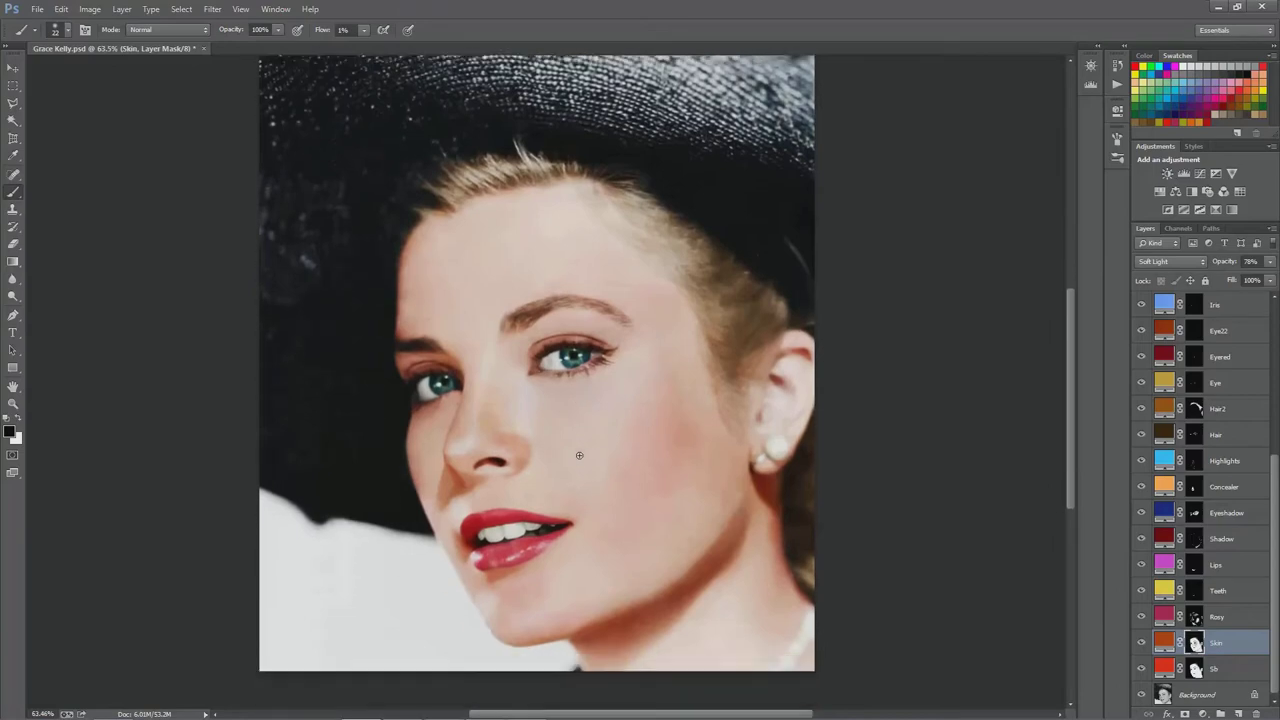
scroll(477, 485, up, 3)
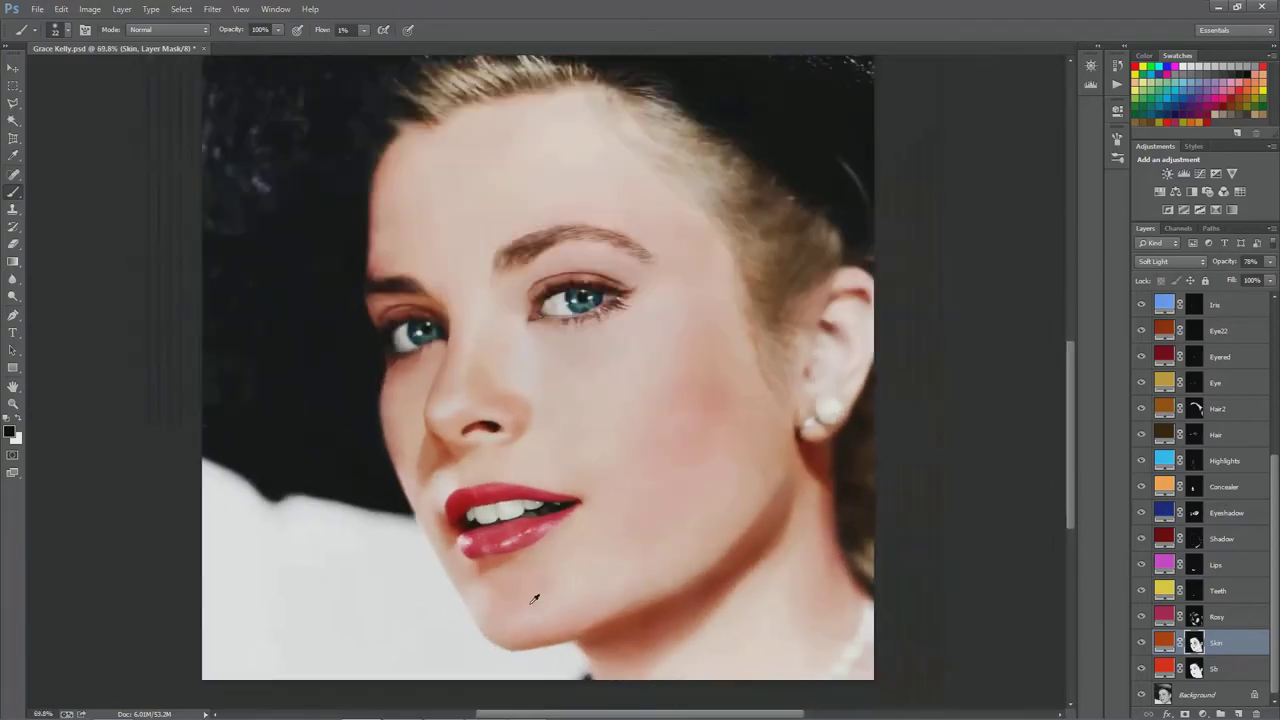
scroll(557, 425, down, 2)
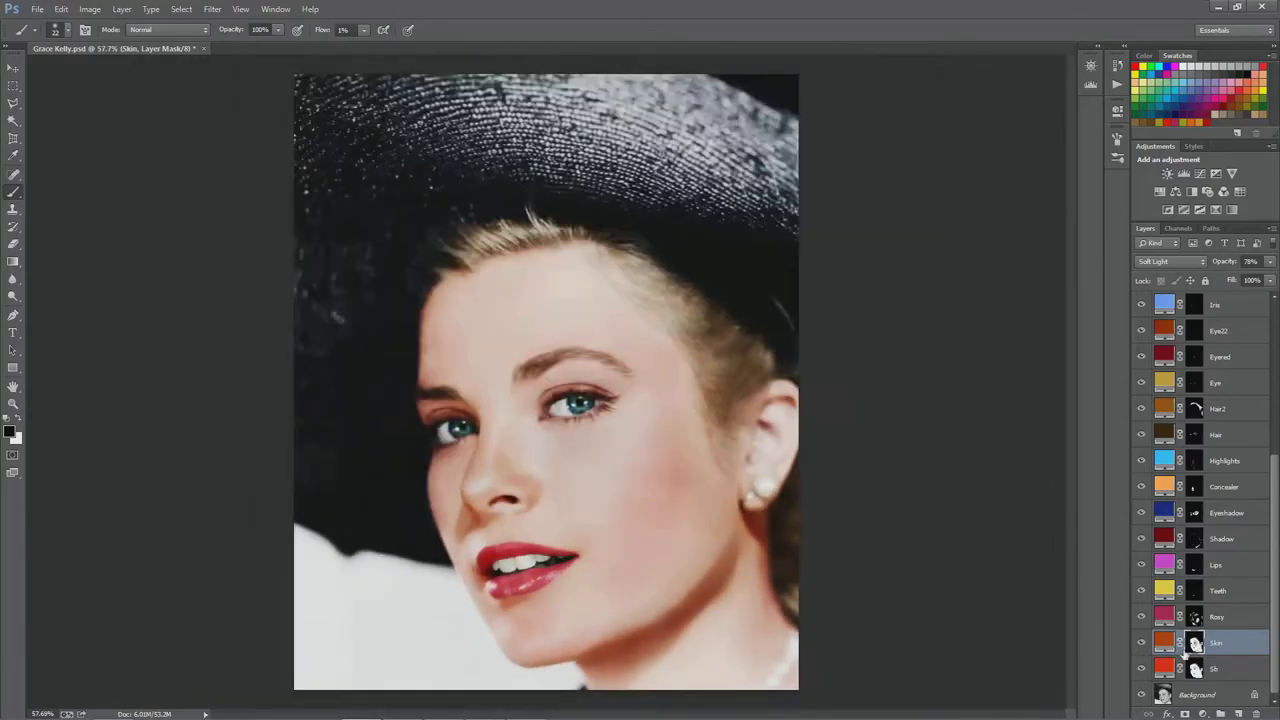
click(1142, 643)
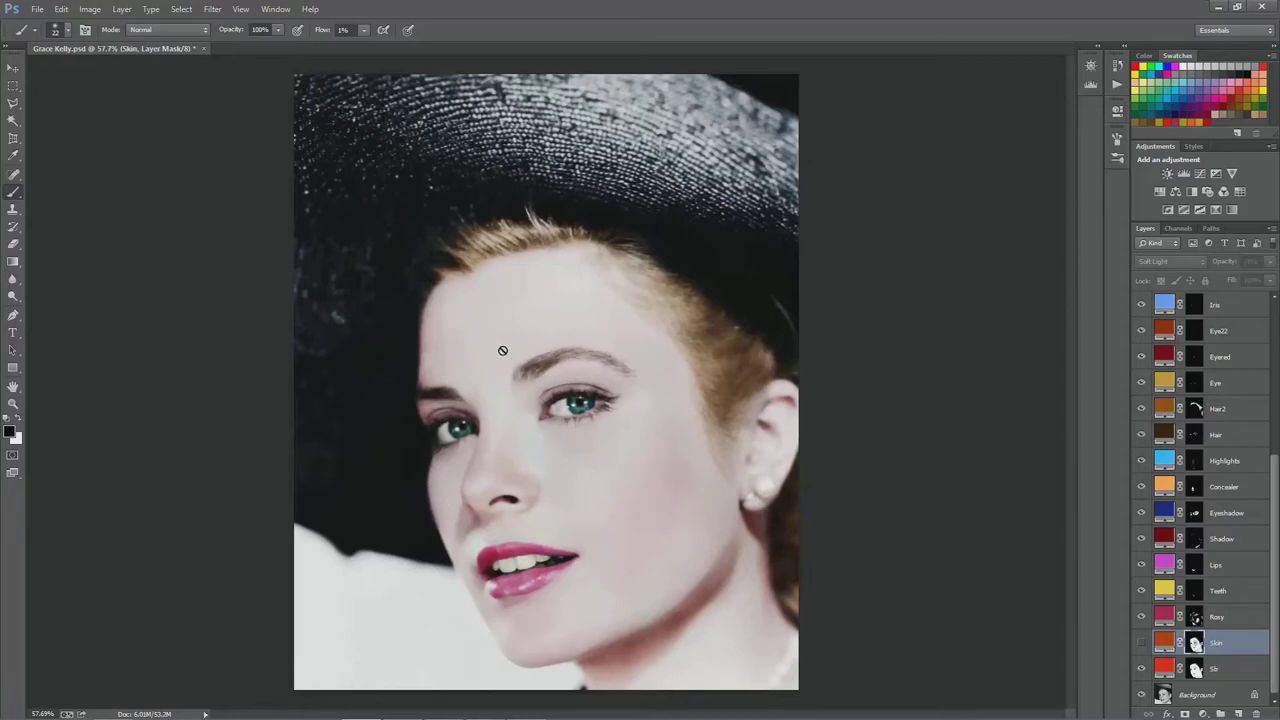
click(1142, 642)
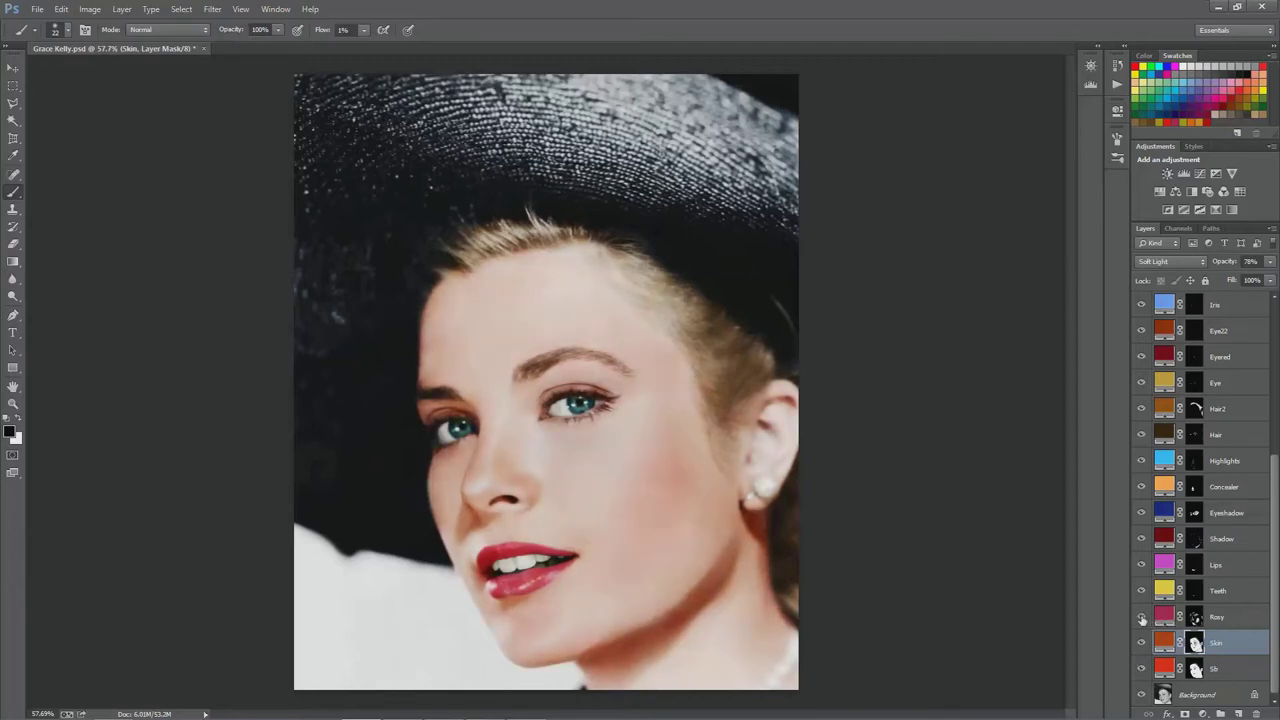
Examine the skin tones across the cheek, nose and mouth in close-up, keeping the Brush as the active tool.
scroll(580, 545, up, 5)
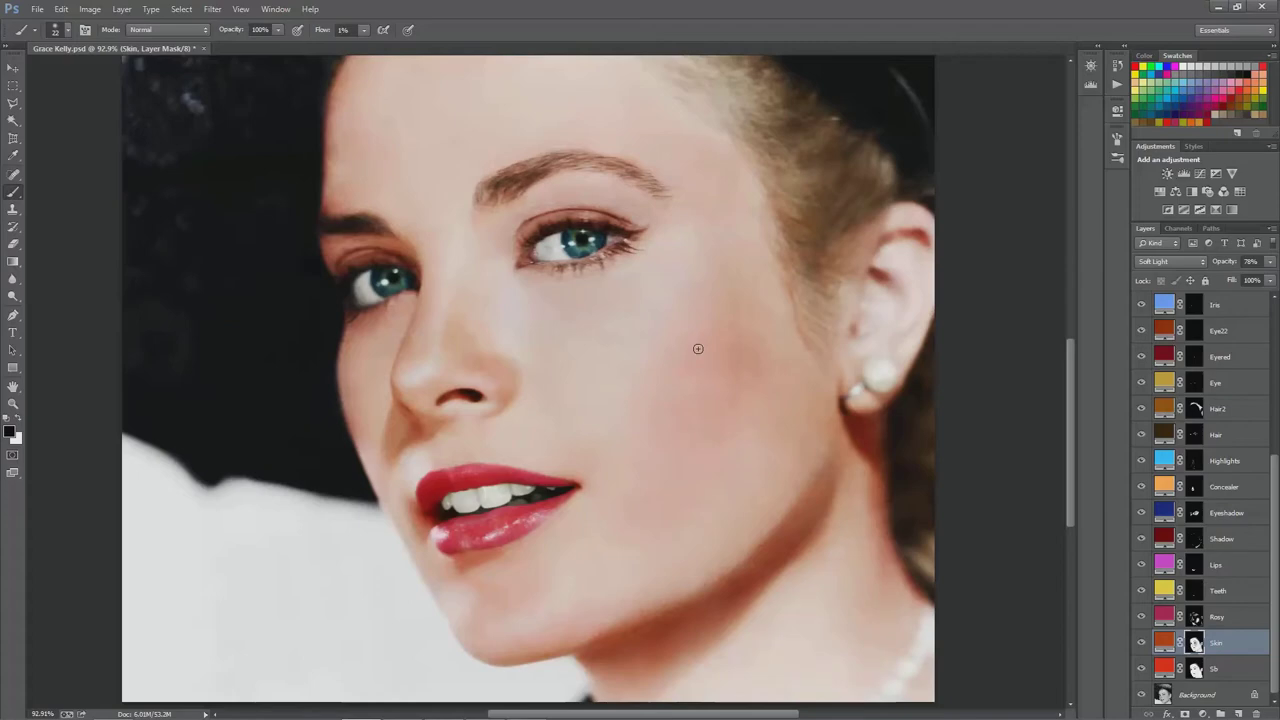
scroll(486, 423, down, 3)
scroll(560, 400, up, 3)
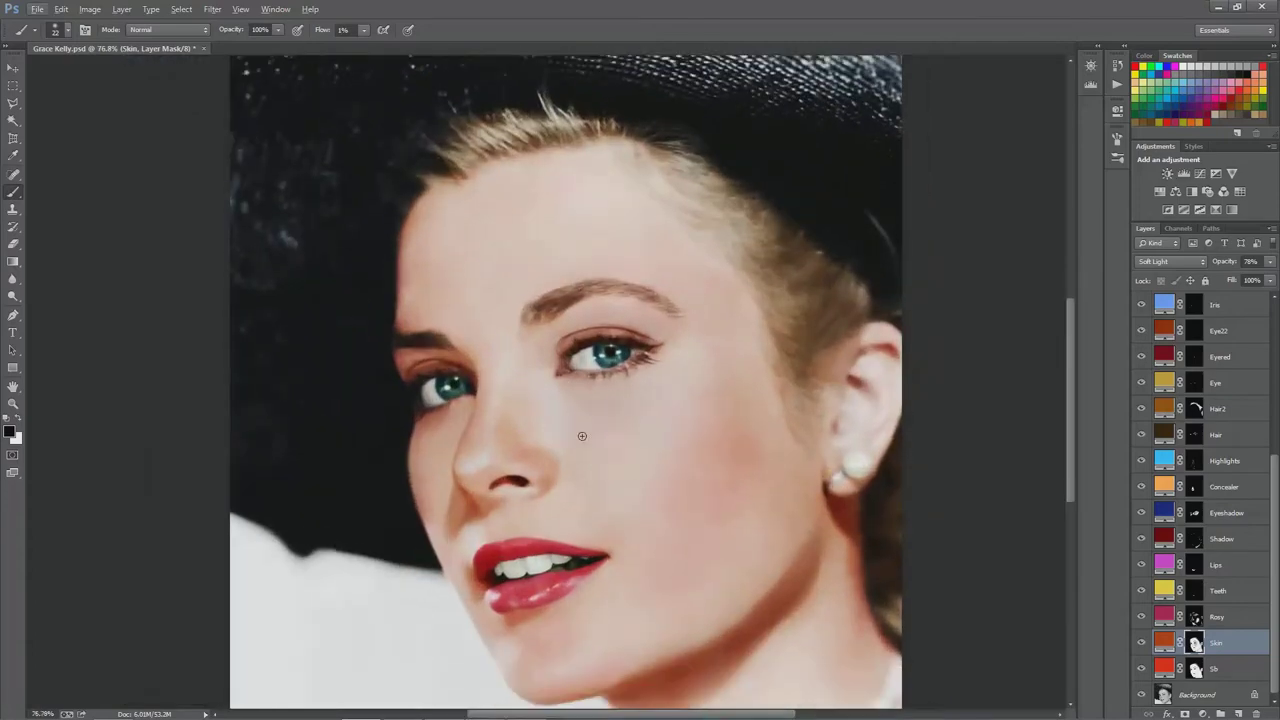
scroll(706, 457, up, 1)
scroll(708, 456, up, 1)
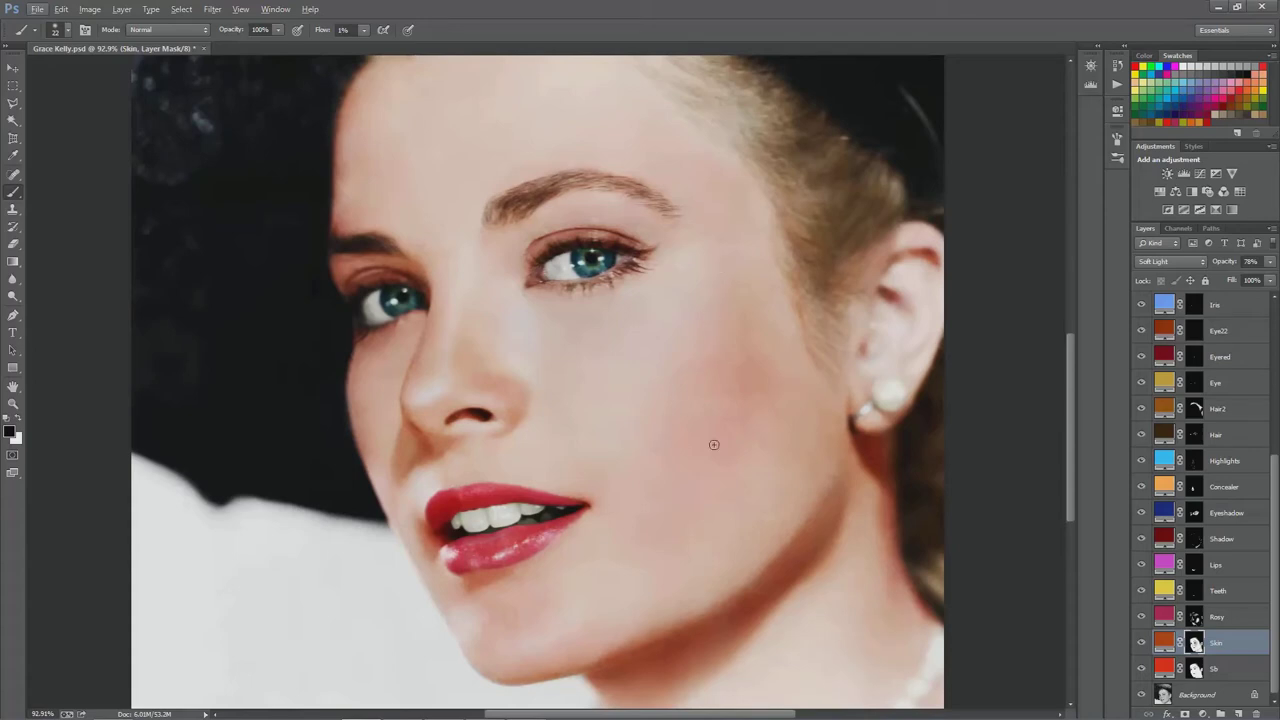
scroll(620, 472, down, 2)
scroll(622, 465, up, 1)
scroll(618, 462, down, 1)
scroll(617, 460, up, 1)
scroll(620, 457, down, 1)
scroll(609, 437, up, 1)
scroll(583, 429, up, 1)
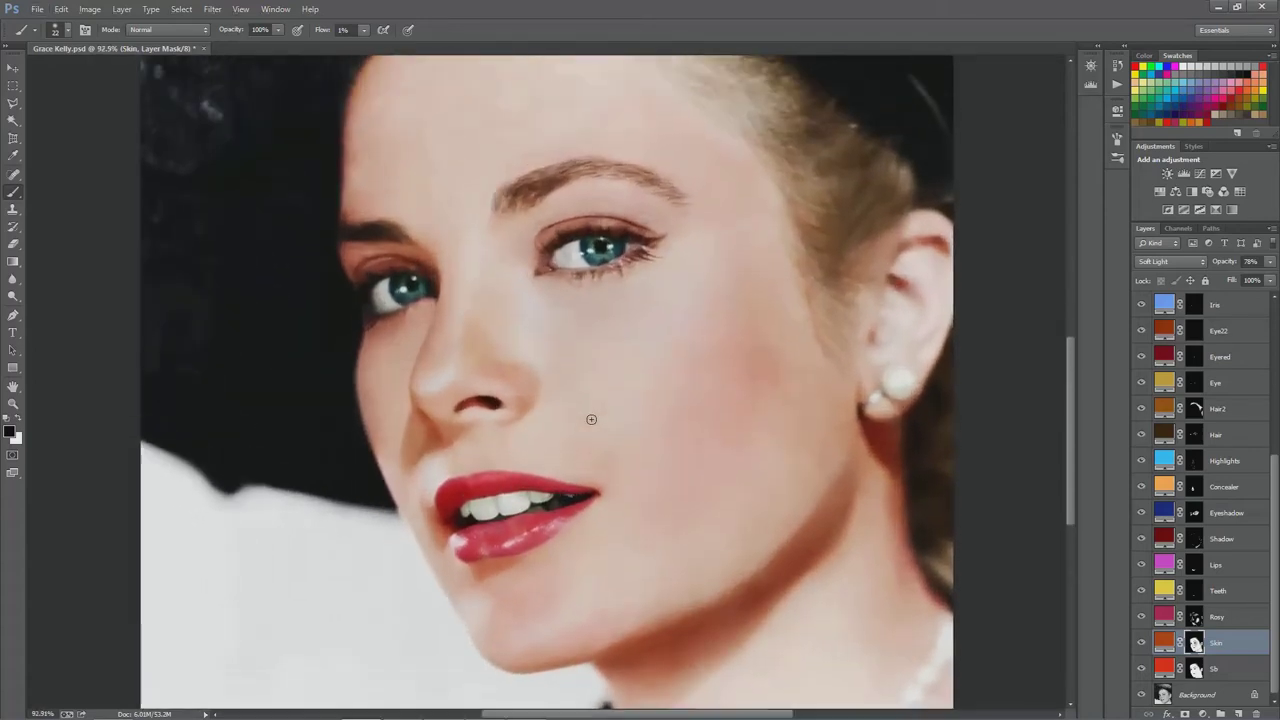
key(z)
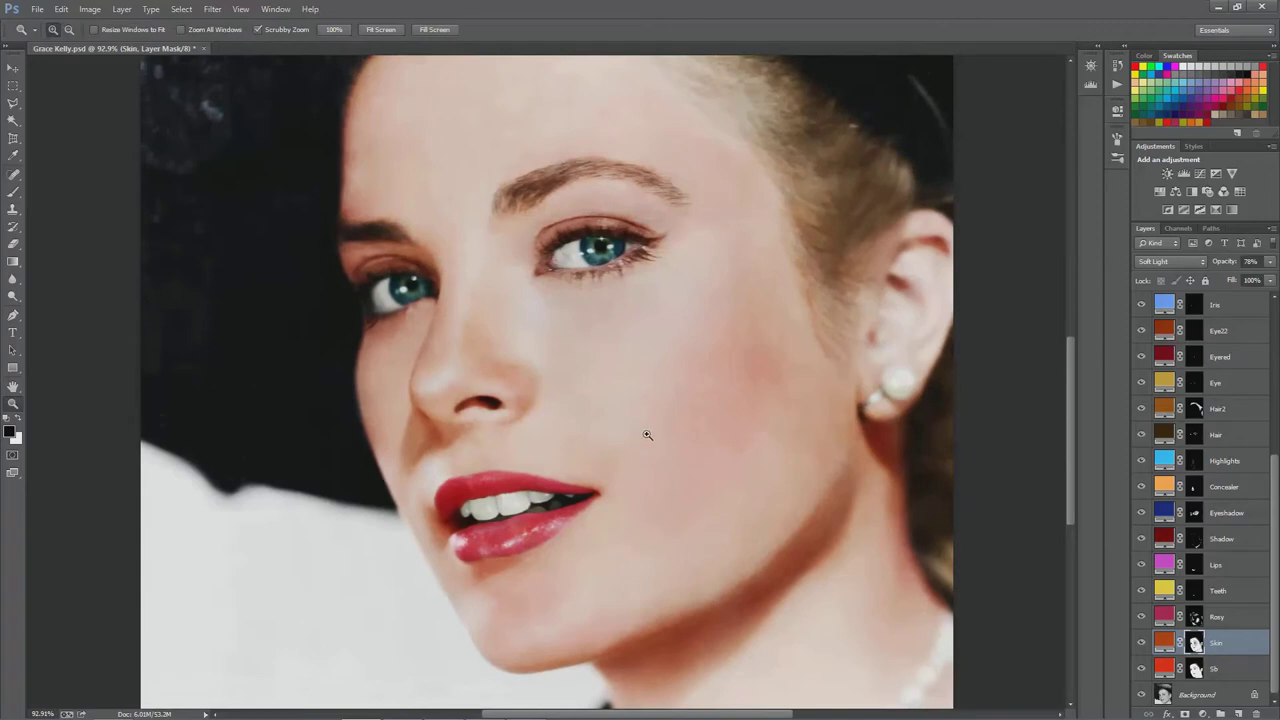
click(17, 194)
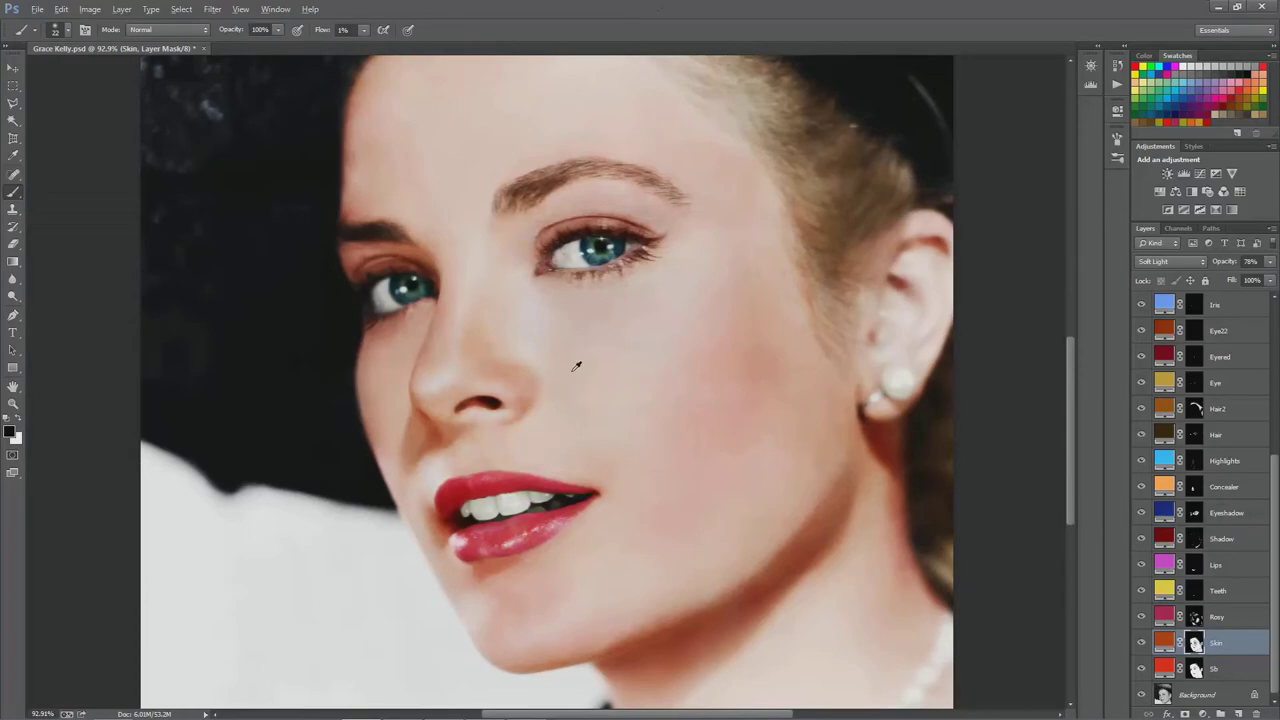
Examine the colour transitions around the lips, chin and cheek, alternating between close-up and the whole portrait.
scroll(576, 366, down, 3)
scroll(583, 500, up, 4)
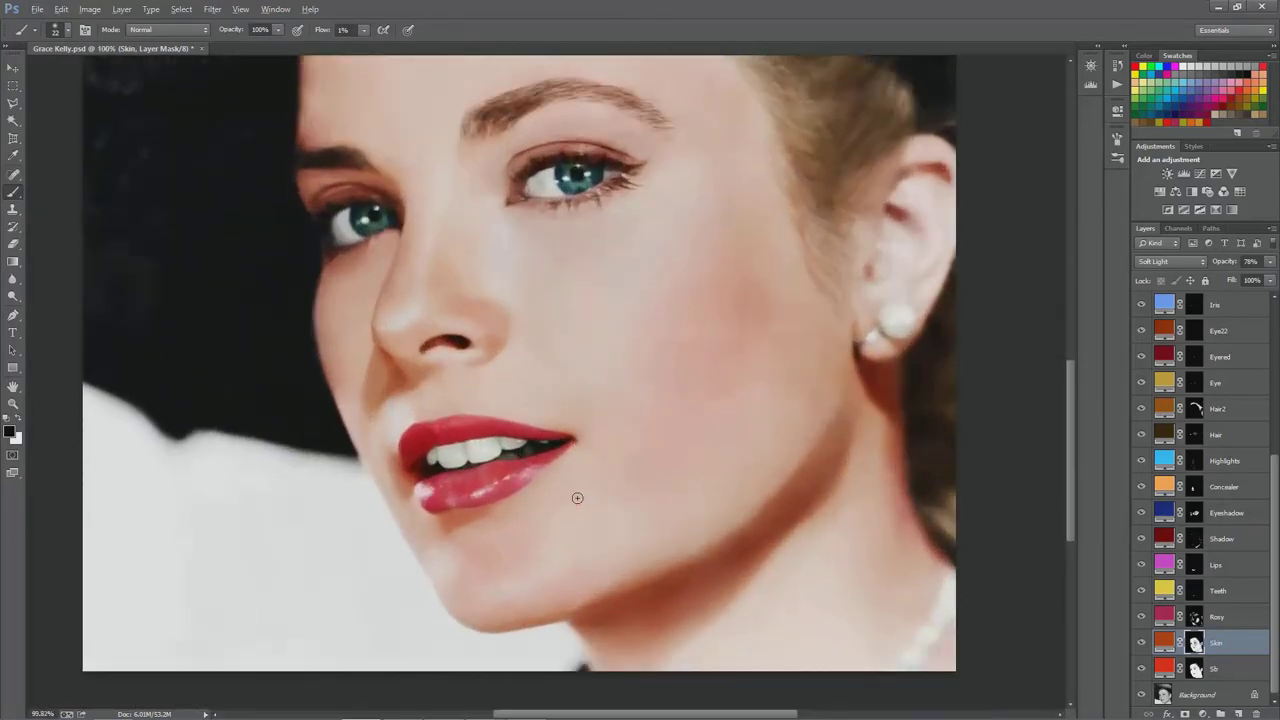
scroll(580, 497, up, 2)
scroll(583, 440, down, 3)
scroll(590, 386, up, 1)
scroll(590, 386, up, 2)
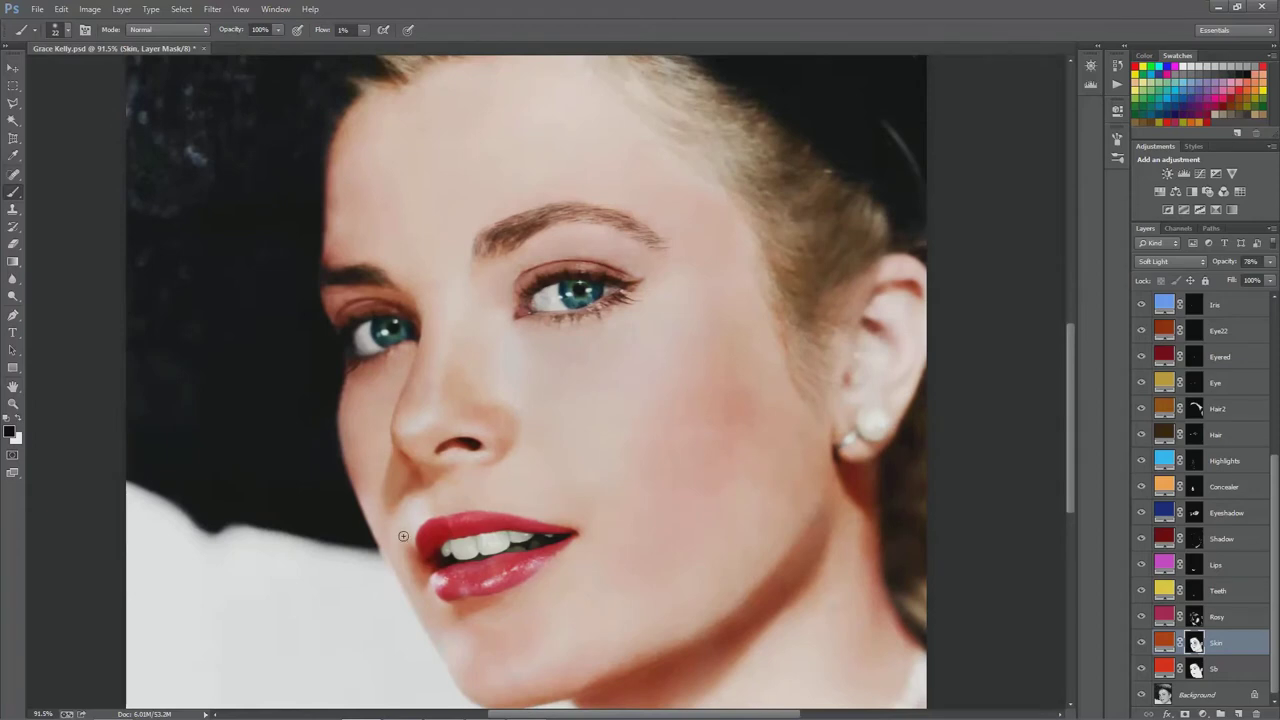
scroll(514, 540, down, 2)
scroll(514, 540, up, 1)
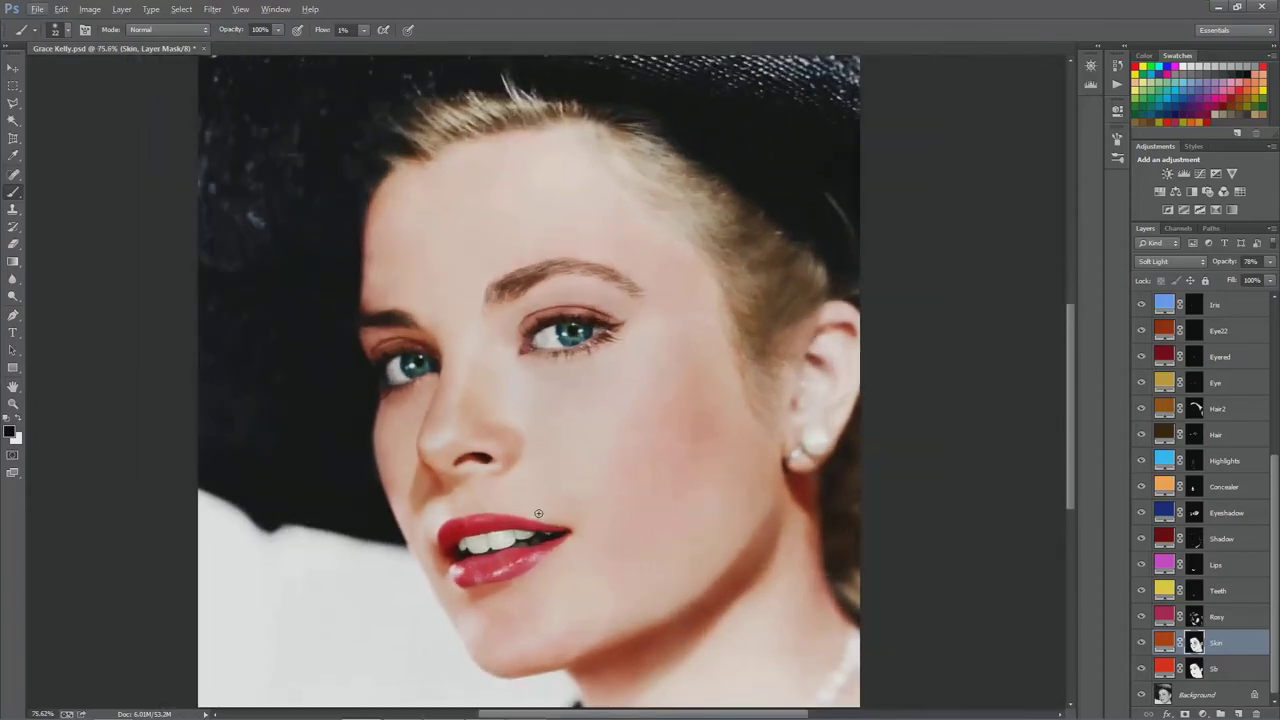
scroll(514, 540, down, 1)
scroll(468, 517, up, 1)
scroll(546, 519, down, 2)
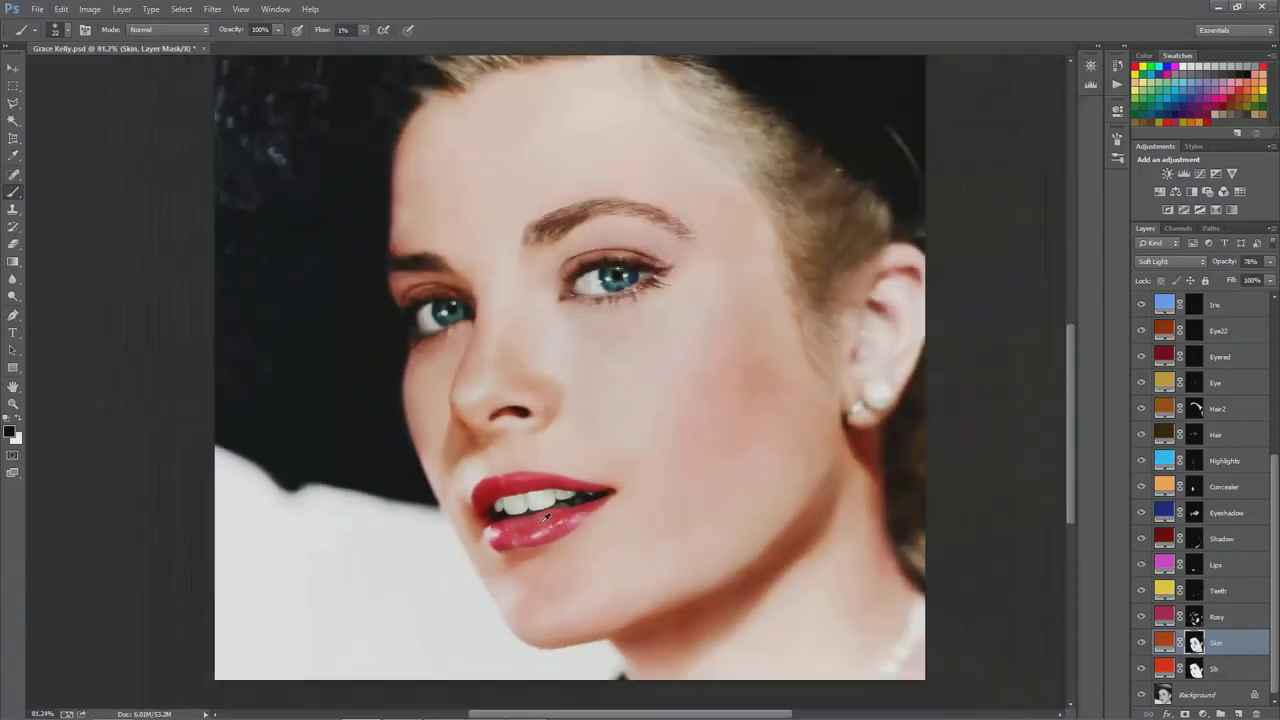
scroll(540, 523, up, 1)
scroll(540, 523, down, 2)
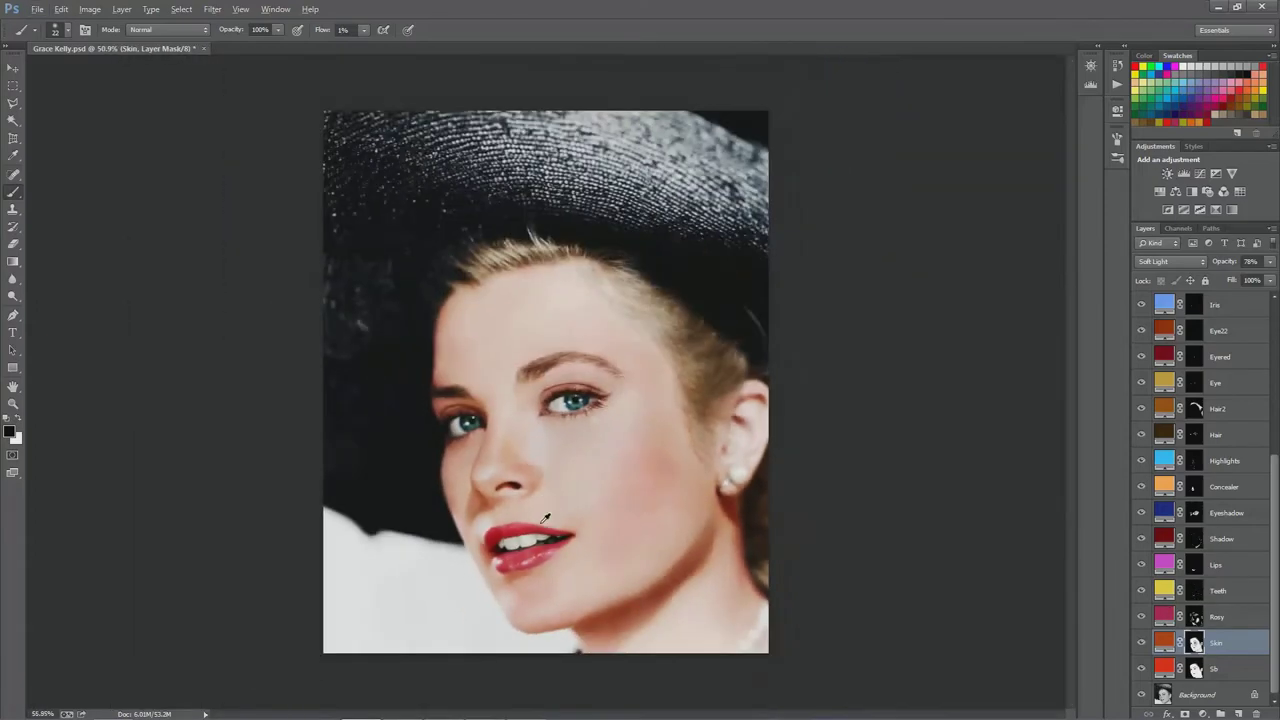
scroll(540, 523, up, 1)
scroll(540, 523, down, 1)
scroll(540, 523, down, 1)
scroll(540, 523, up, 1)
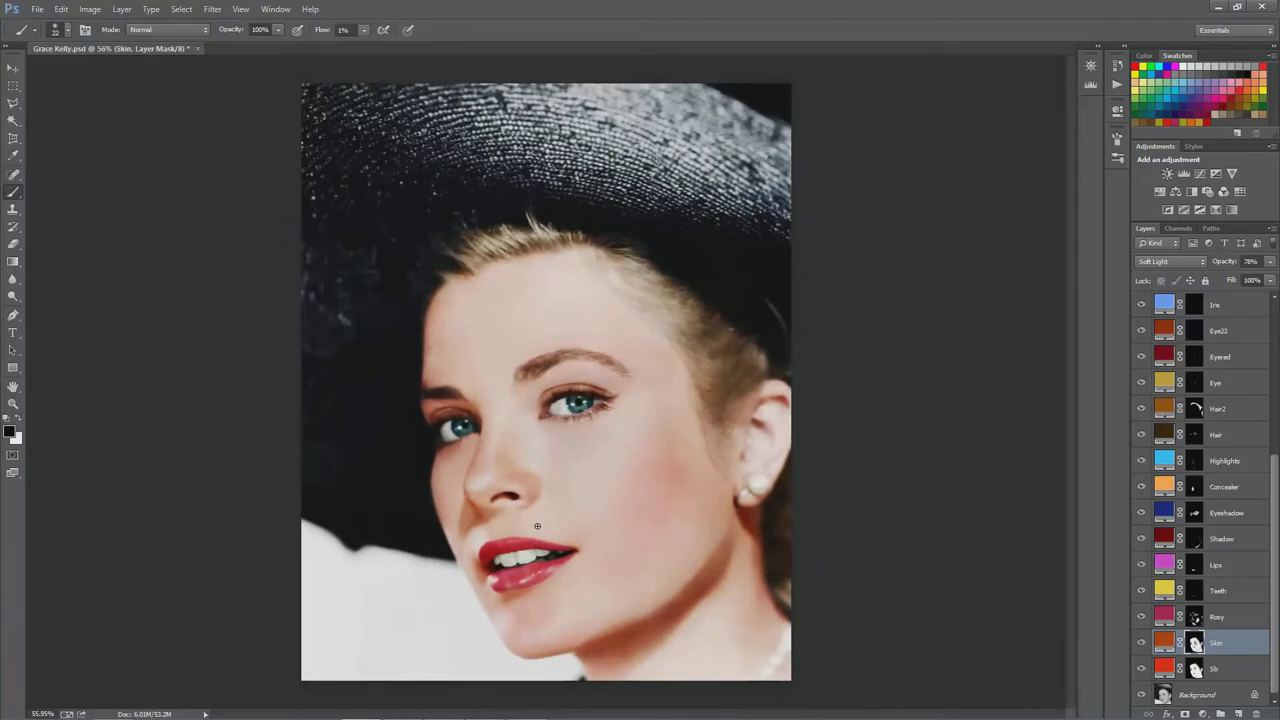
scroll(540, 523, up, 1)
scroll(537, 523, up, 1)
scroll(535, 525, down, 2)
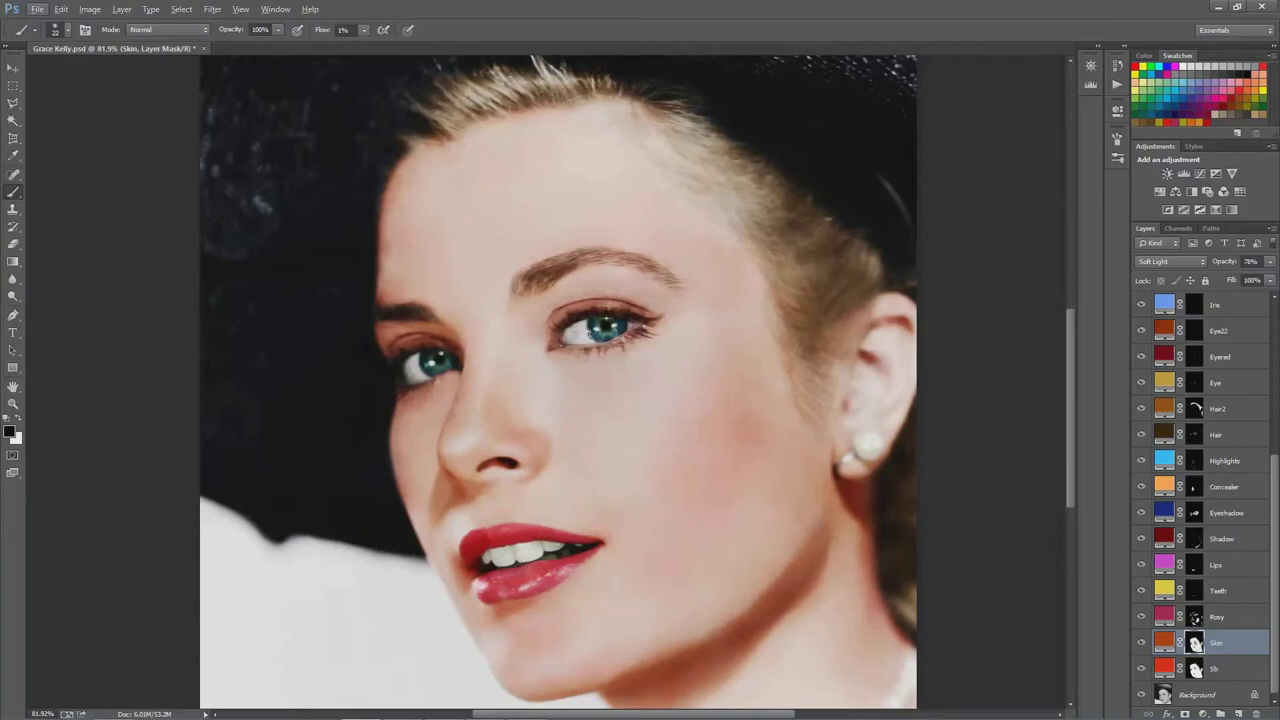
Inspect the white and iris of the eye at pixel level, and return to a view of the whole face.
scroll(596, 318, up, 5)
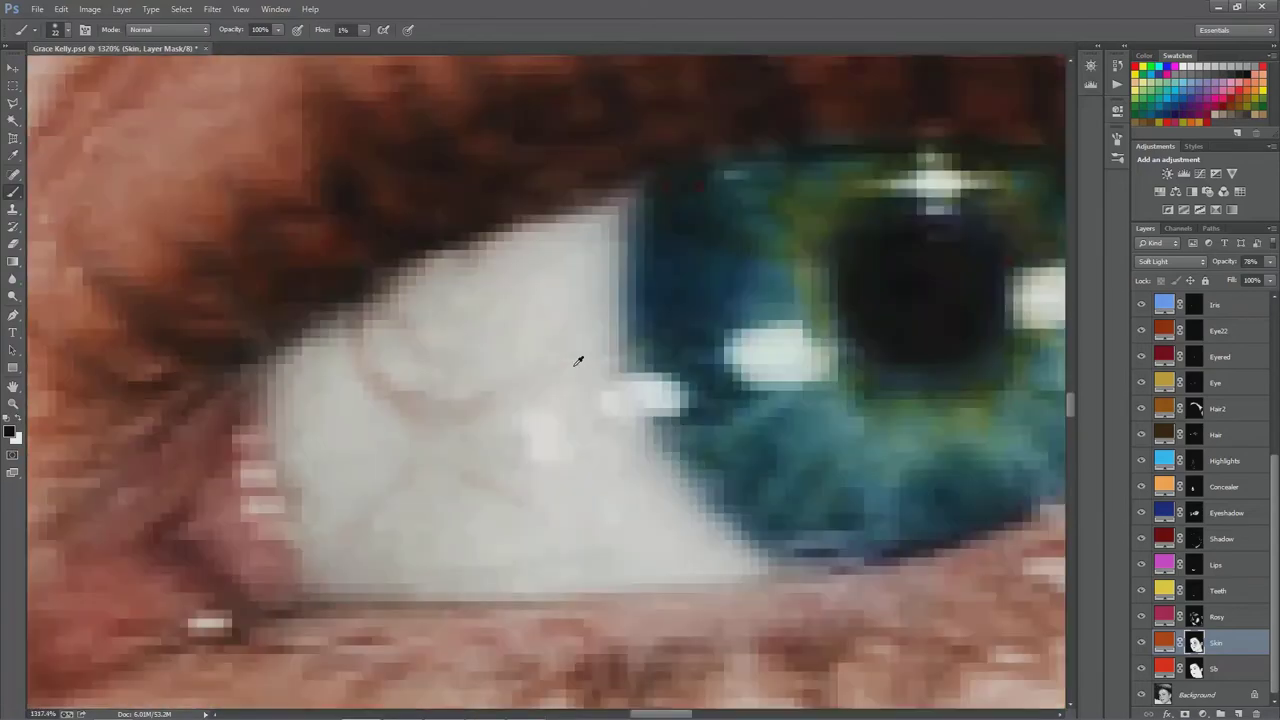
scroll(578, 360, down, 3)
scroll(577, 362, down, 3)
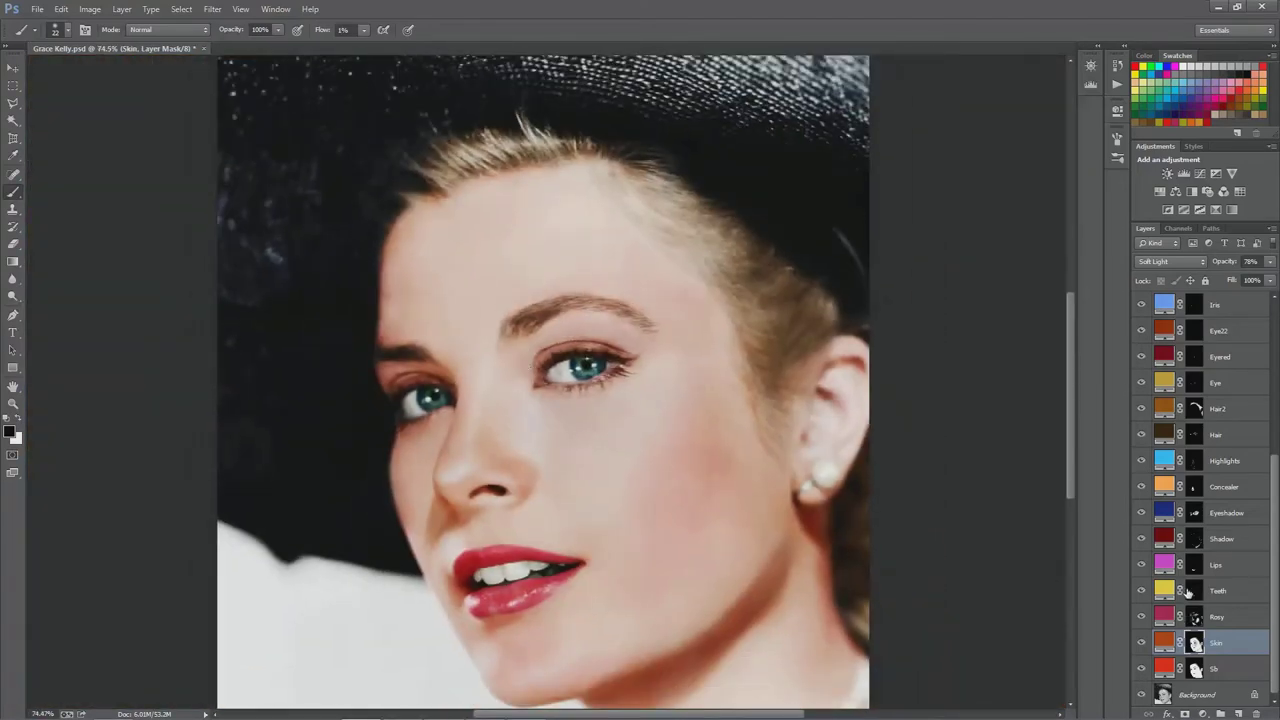
Review the order of the colour layers by selecting them one by one from Sb up past Lips and Shadow to Eyeshadow.
click(1221, 596)
click(1216, 668)
click(1220, 642)
click(1222, 616)
click(1223, 590)
click(1226, 564)
key(alt+bracketright)
key(alt+bracketright)
key(alt+bracketright)
key(alt+bracketright)
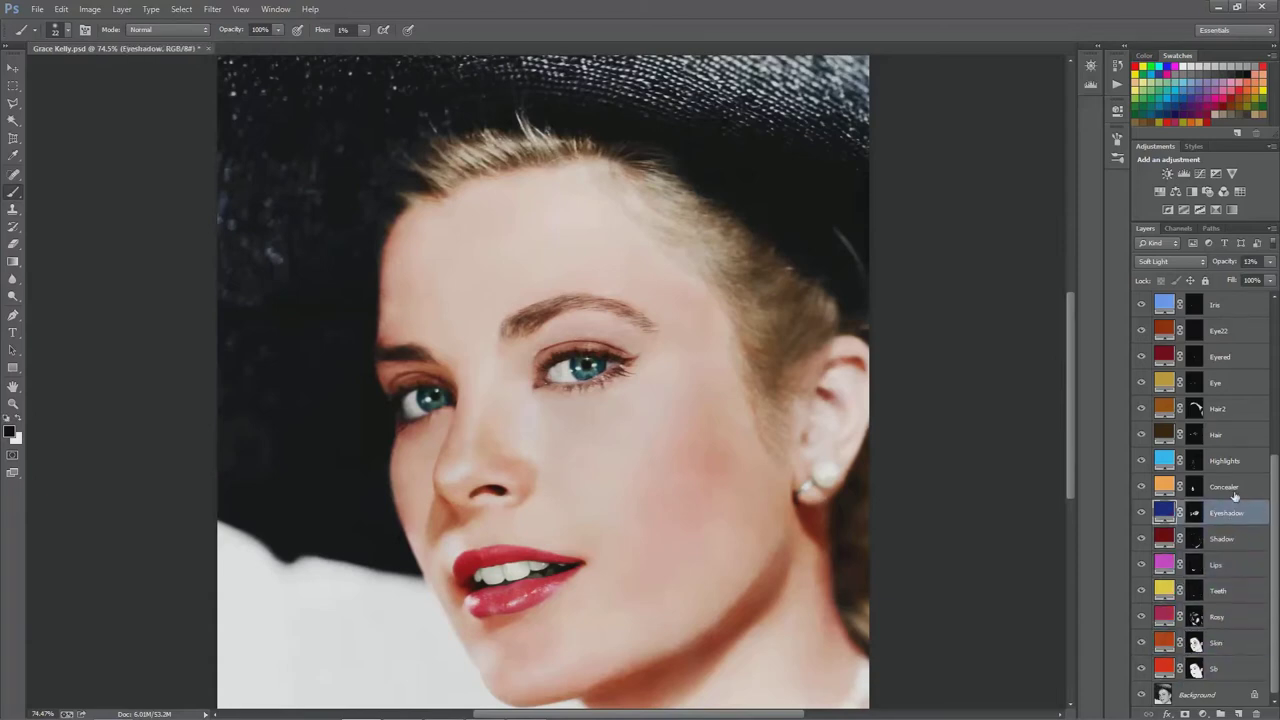
Go through the base layers again, selecting Sb, Skin, Rosy, Teeth and Lips in turn.
click(1217, 673)
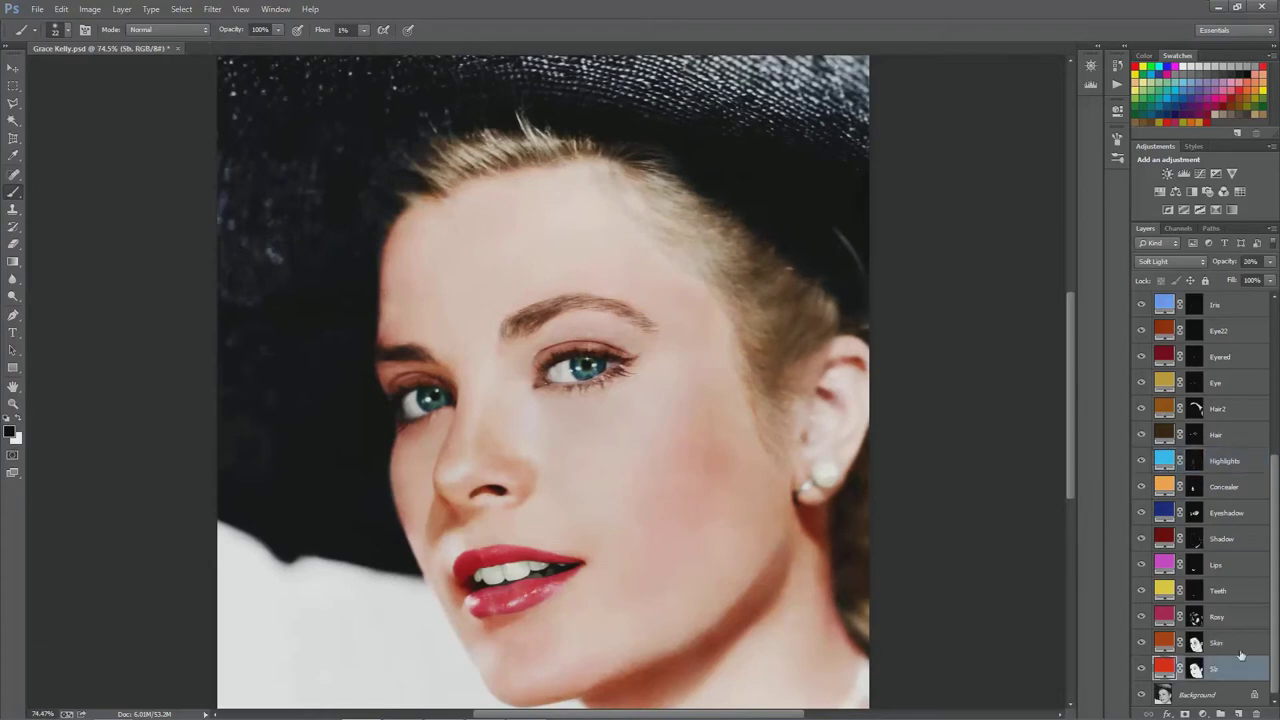
click(1236, 642)
click(1226, 620)
click(1226, 592)
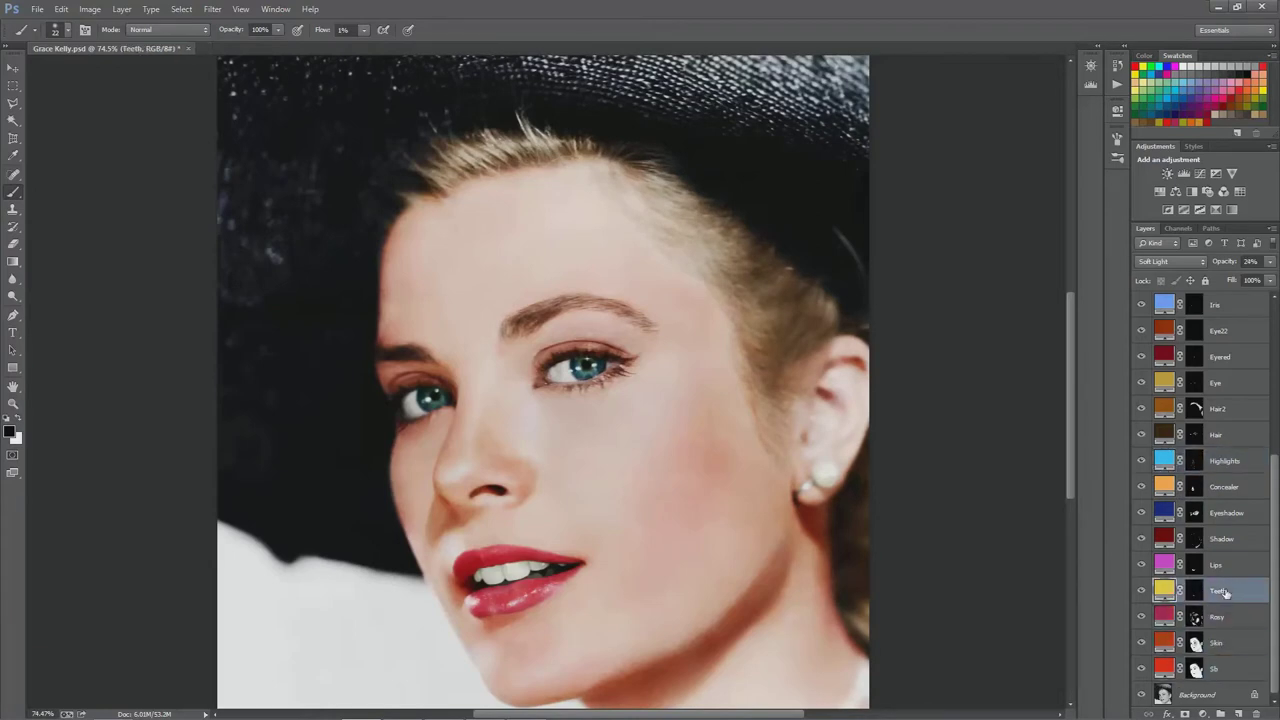
scroll(706, 457, down, 2)
click(1230, 566)
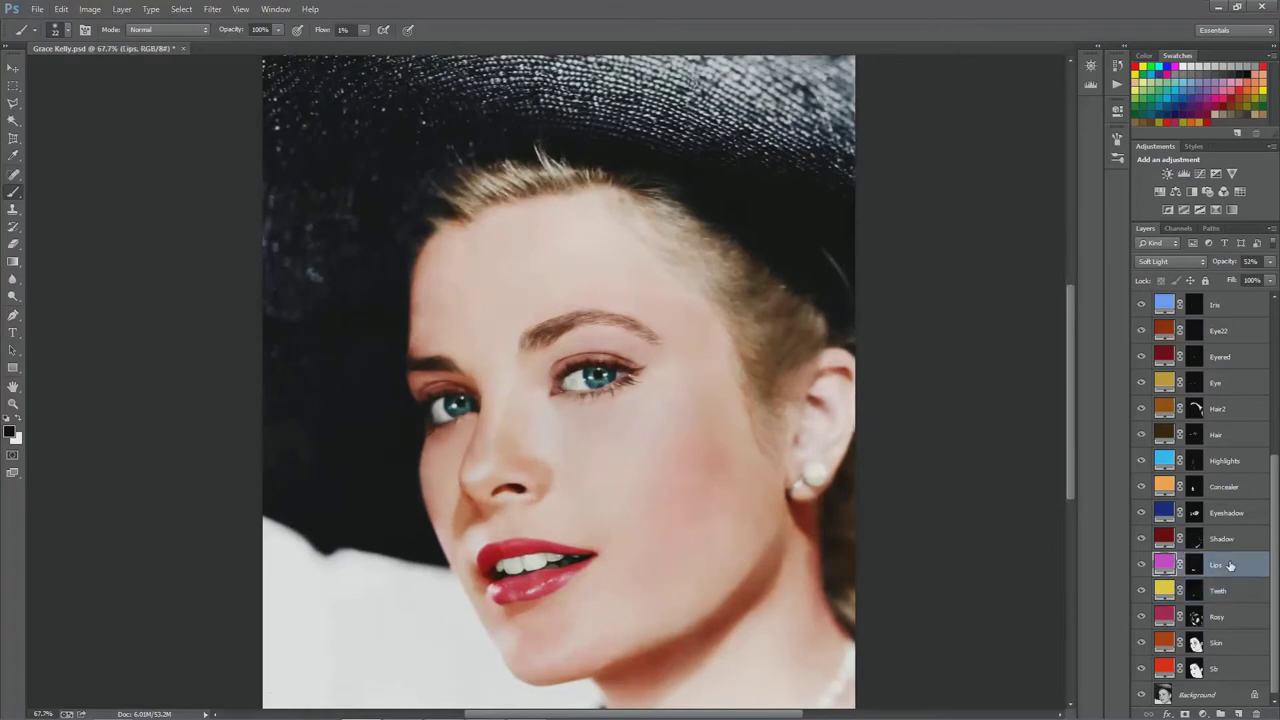
Select all the layers from Lips down to Sb together and examine the face they colour.
shift+click(1225, 677)
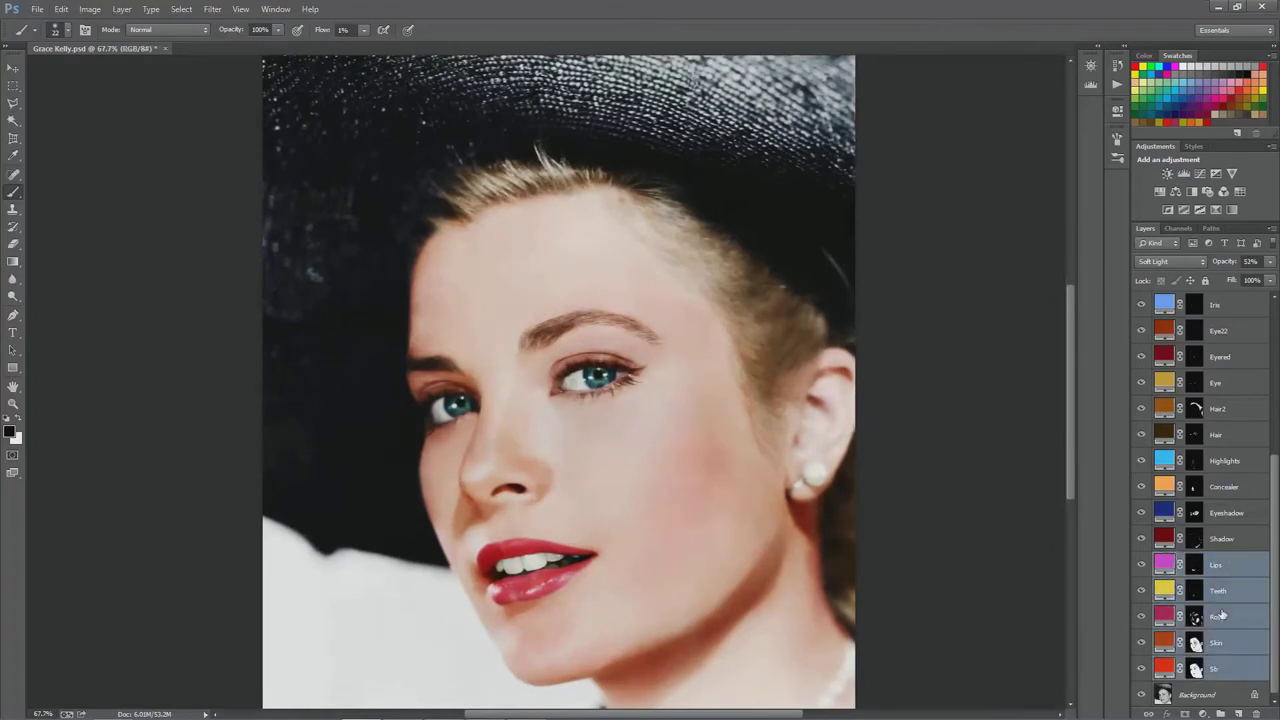
scroll(557, 484, down, 1)
scroll(558, 482, up, 3)
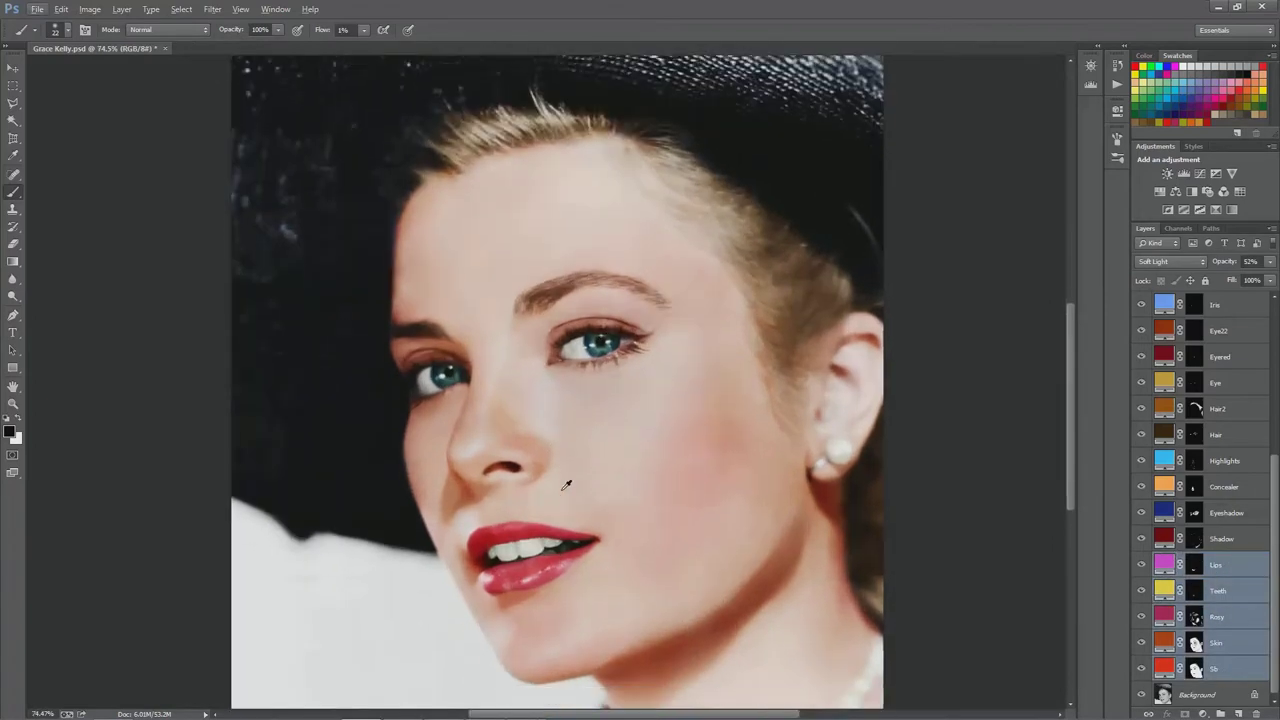
scroll(555, 486, down, 2)
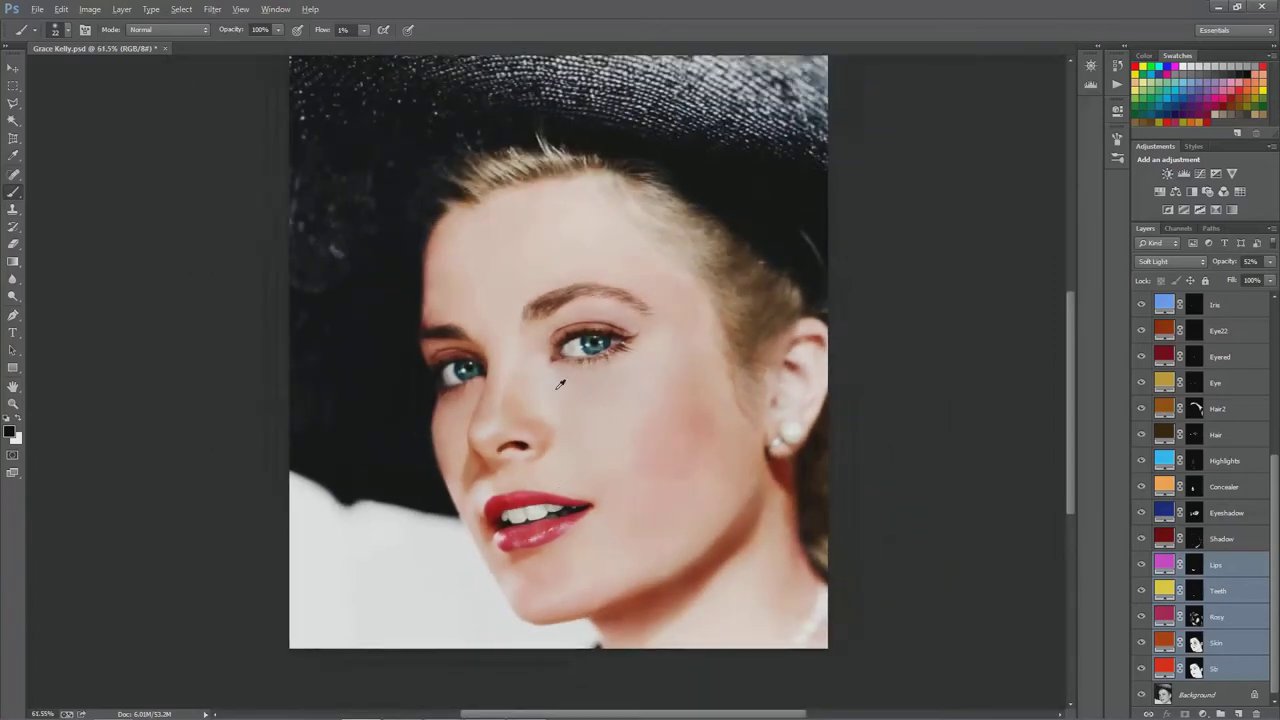
scroll(558, 330, up, 1)
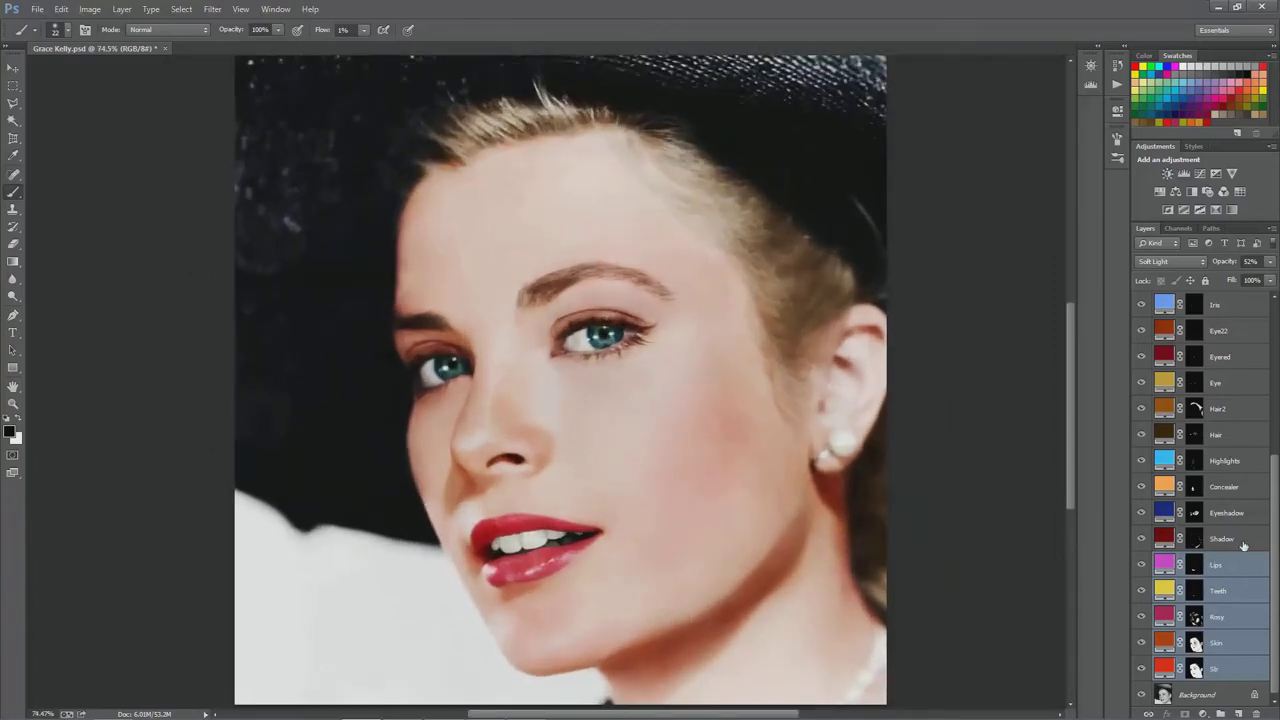
Select the Shadow layer briefly, and reselect the five layers from Lips down to Sb.
click(1237, 542)
click(1237, 566)
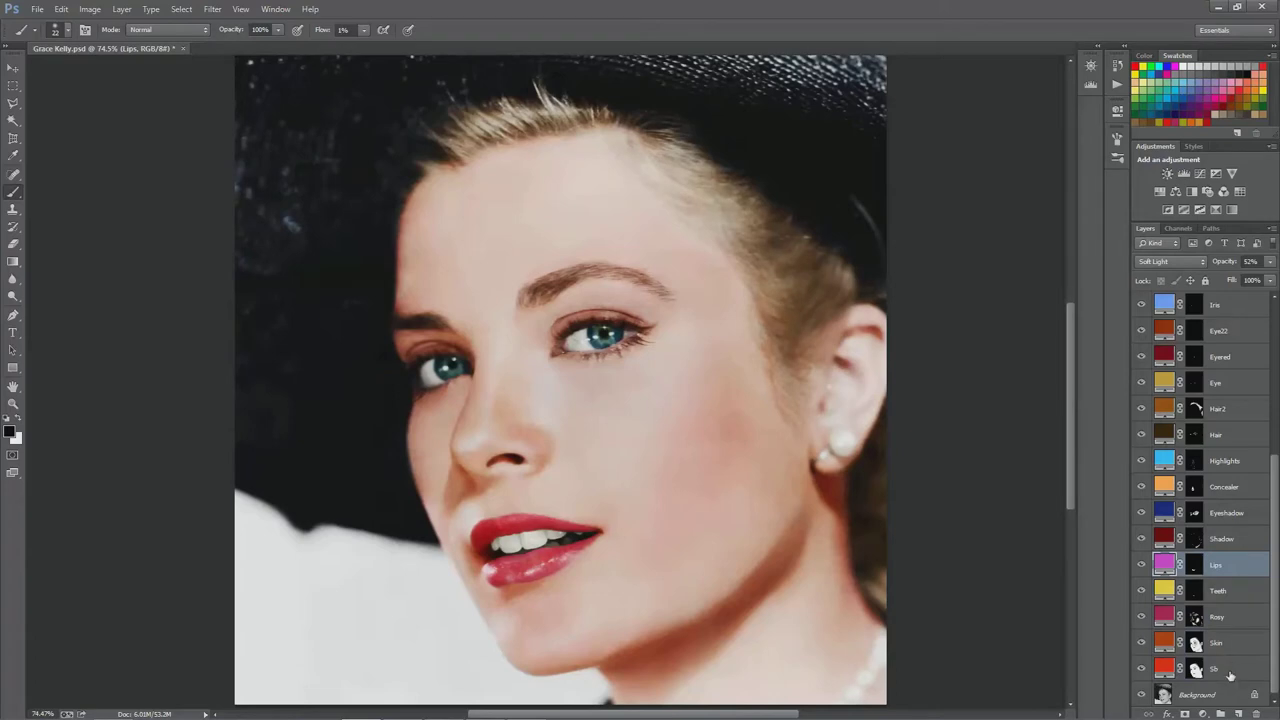
shift+click(1229, 676)
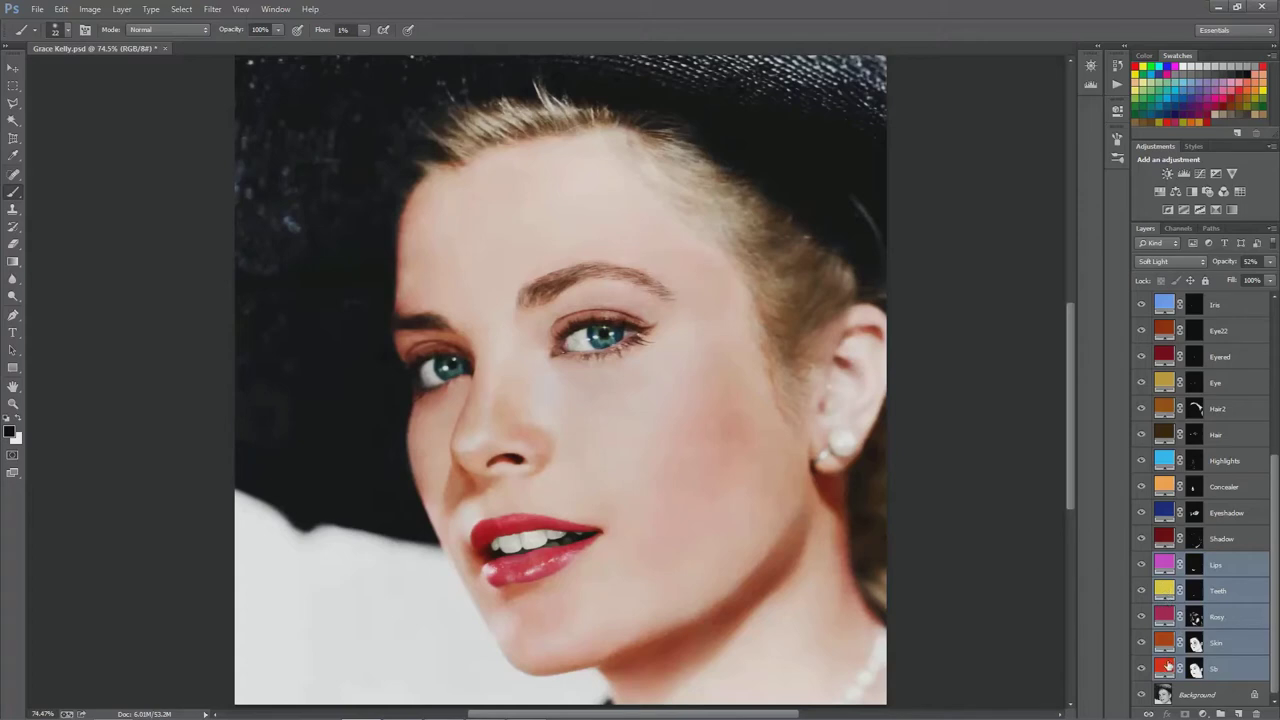
Select the Shadow layer and examine the shaded areas along the jaw, below the earring and around the nose in close-up.
click(1205, 537)
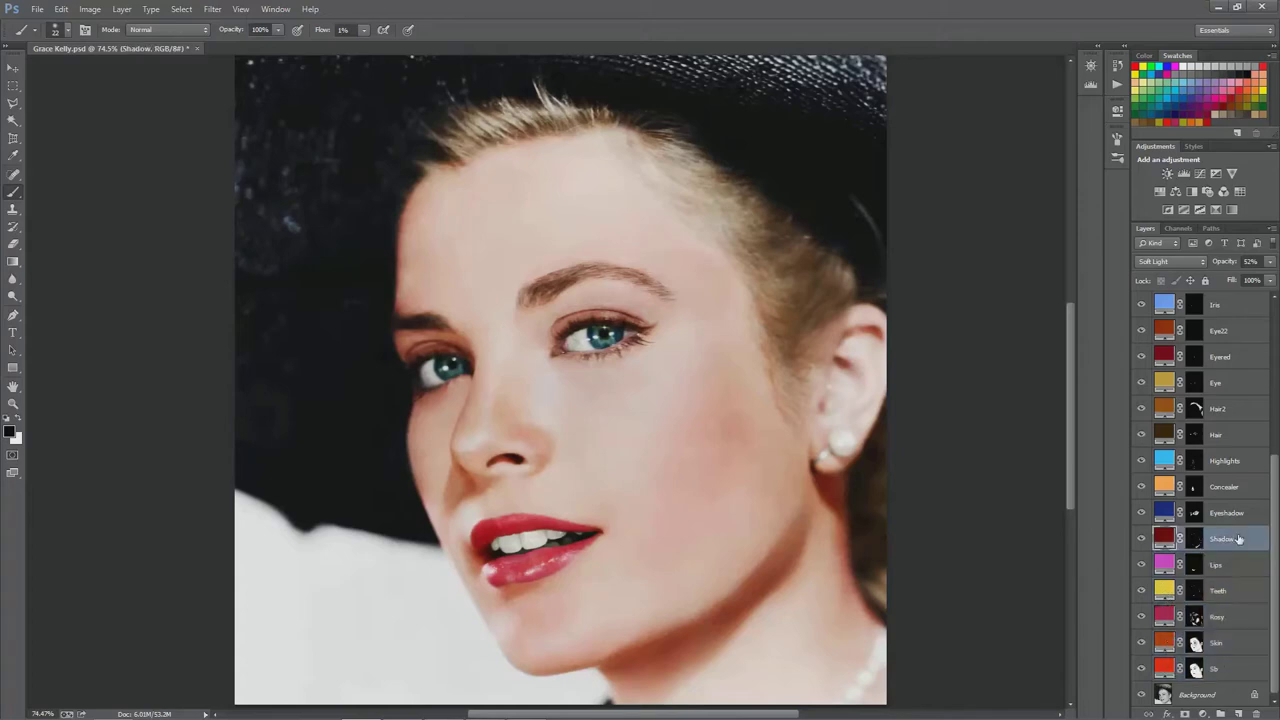
scroll(852, 472, up, 2)
scroll(827, 473, down, 2)
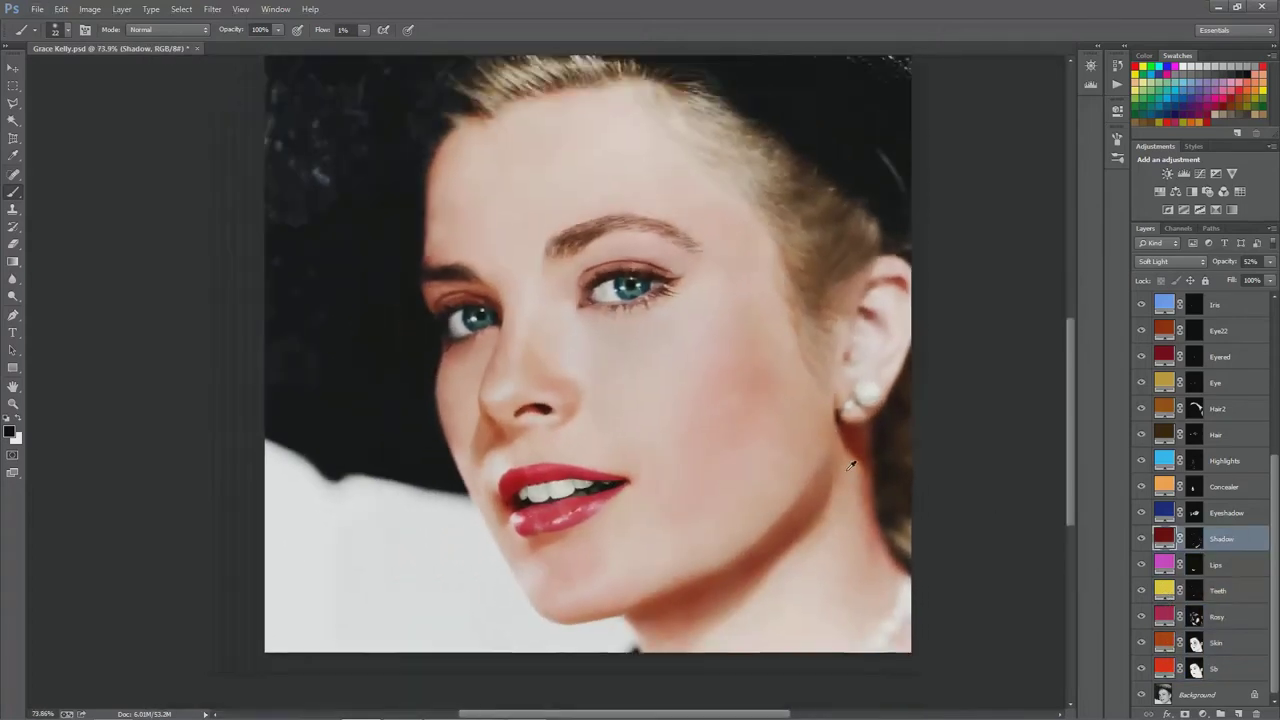
scroll(850, 458, up, 3)
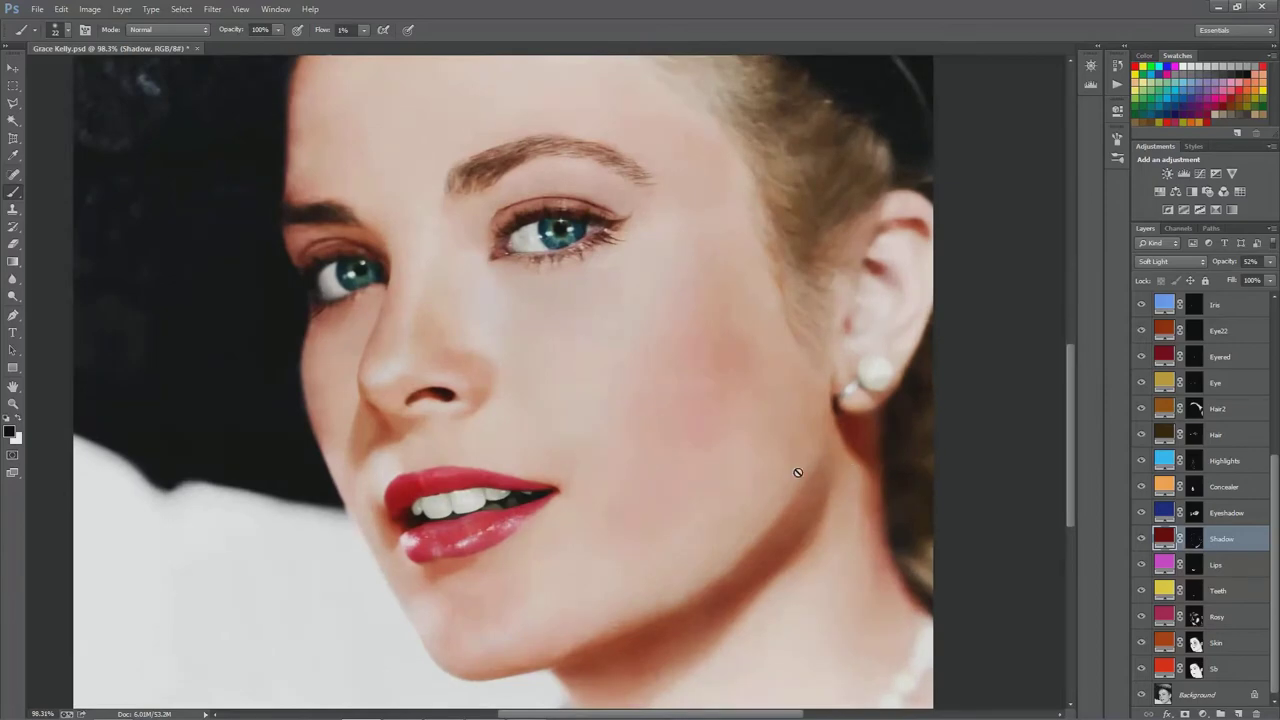
scroll(796, 472, down, 2)
scroll(871, 440, up, 4)
scroll(837, 443, down, 4)
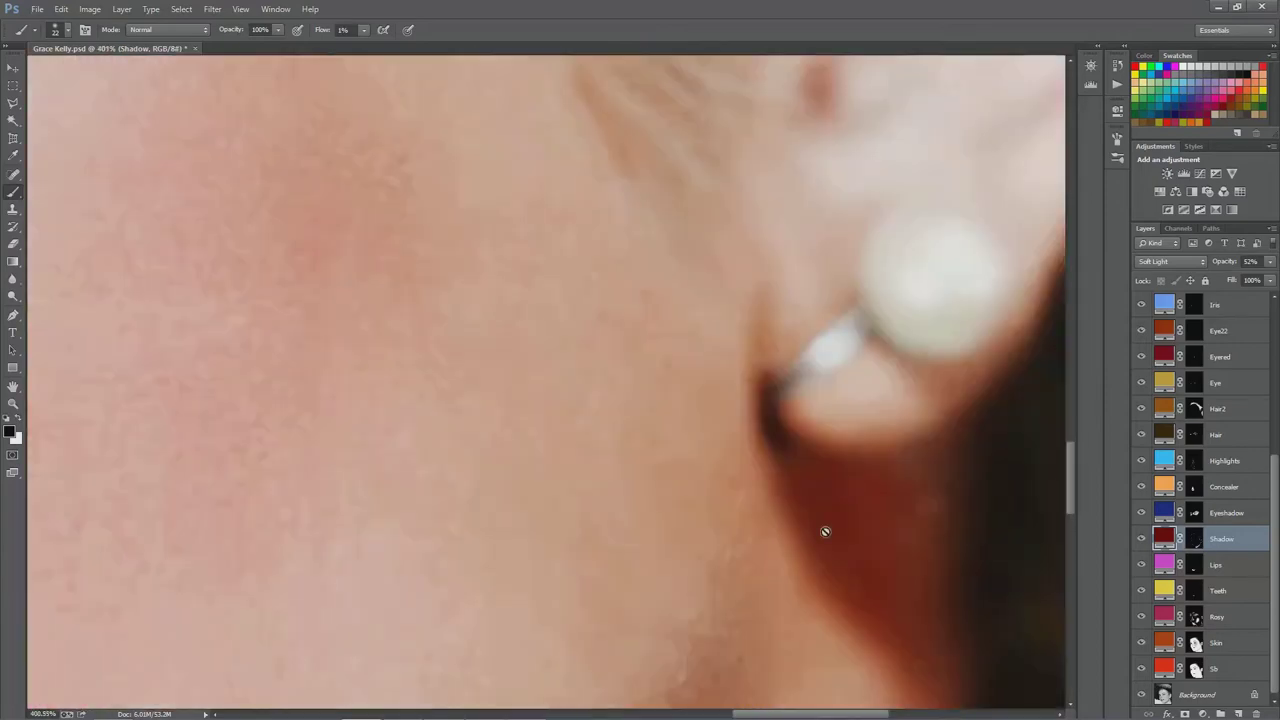
scroll(405, 475, up, 3)
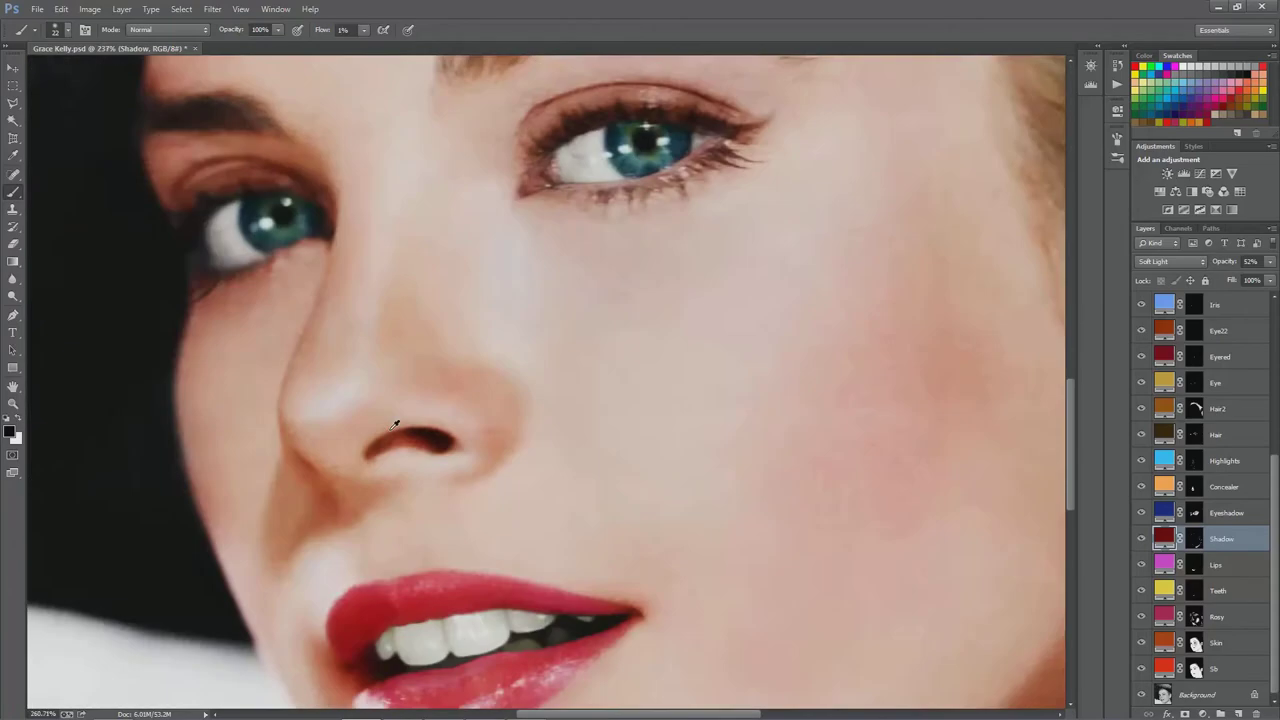
Examine how the Shadow layer darkens the jawline and neck, comparing the whole face with closer views.
scroll(447, 454, down, 5)
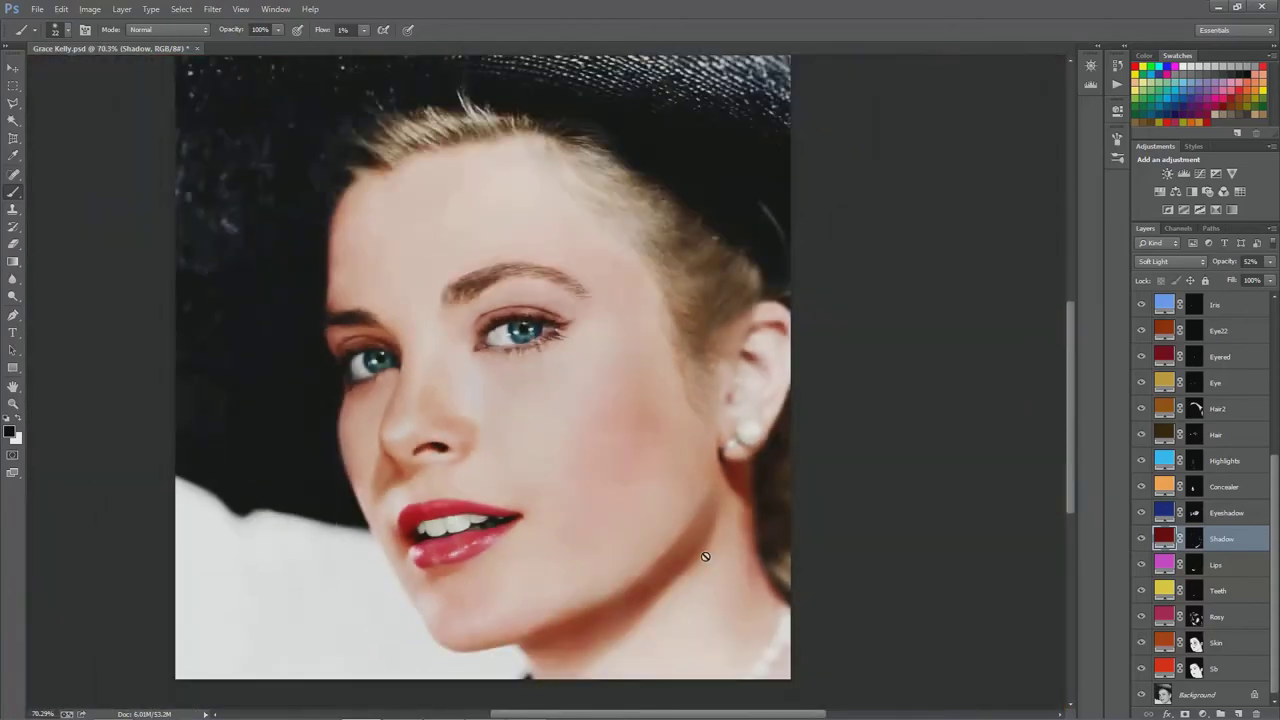
scroll(700, 557, up, 4)
scroll(632, 524, down, 3)
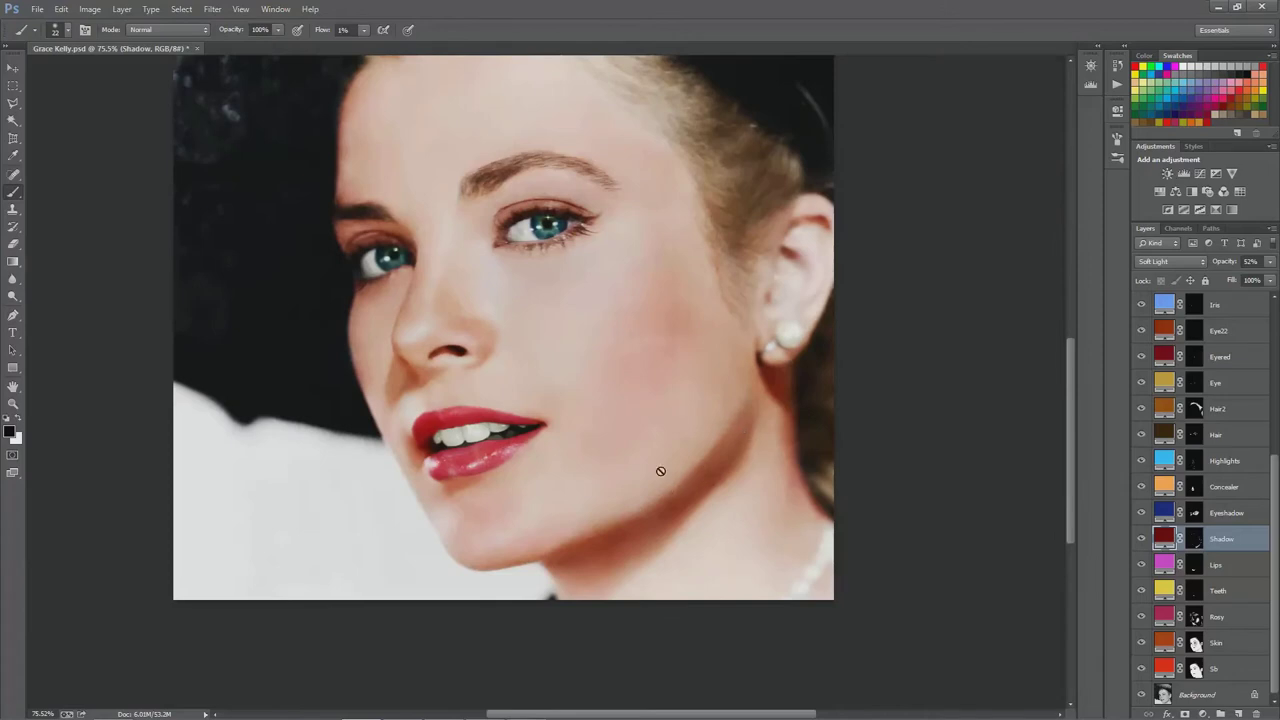
scroll(518, 442, down, 1)
scroll(580, 465, up, 2)
scroll(580, 465, up, 2)
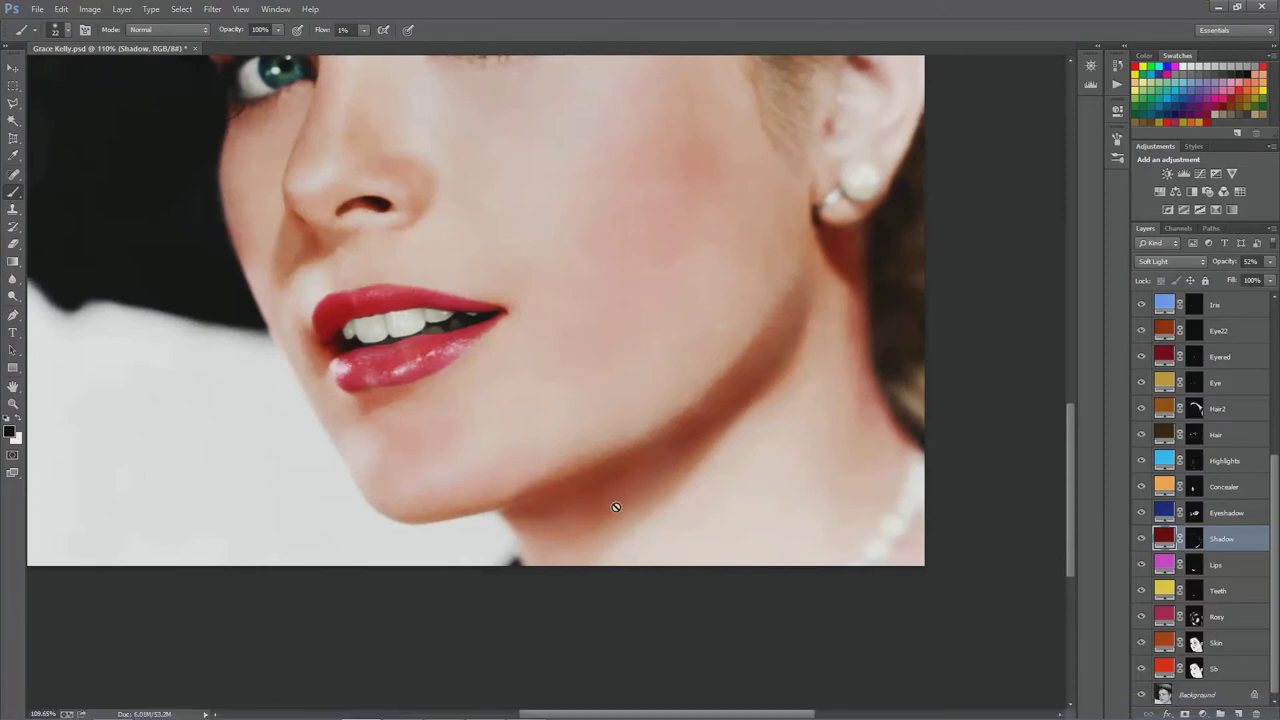
scroll(618, 501, down, 2)
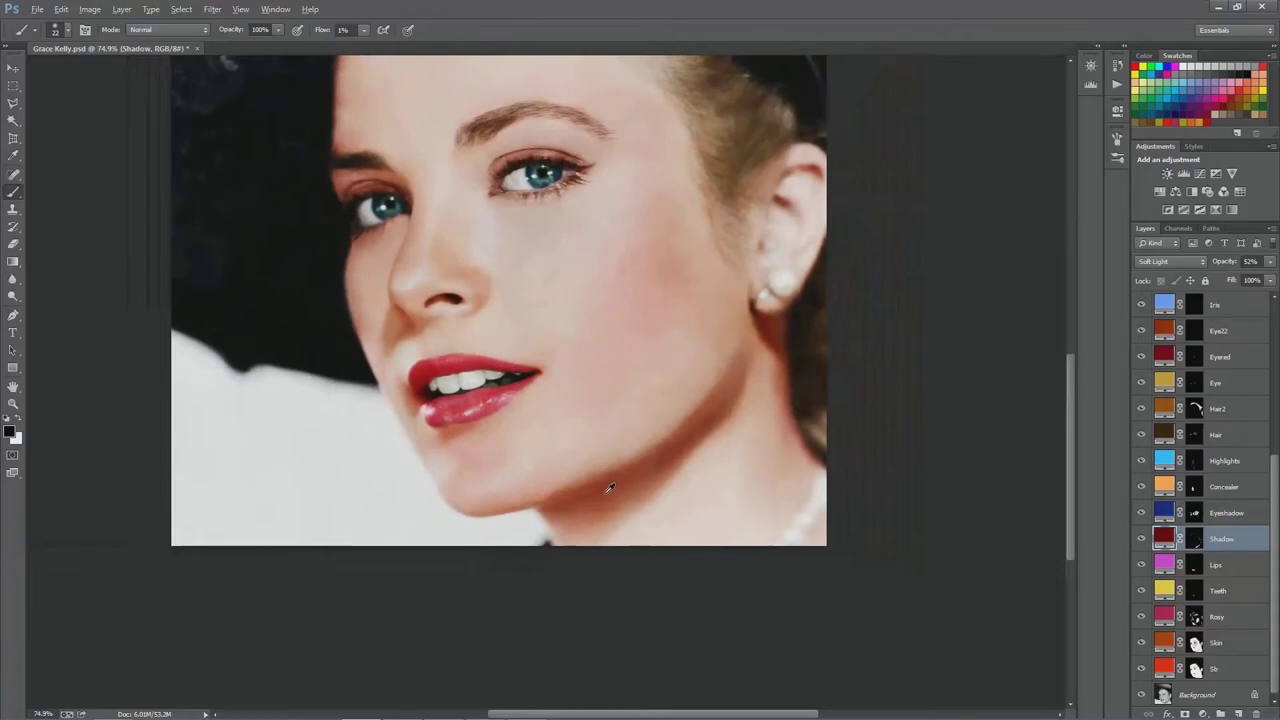
scroll(608, 492, up, 4)
scroll(580, 517, down, 2)
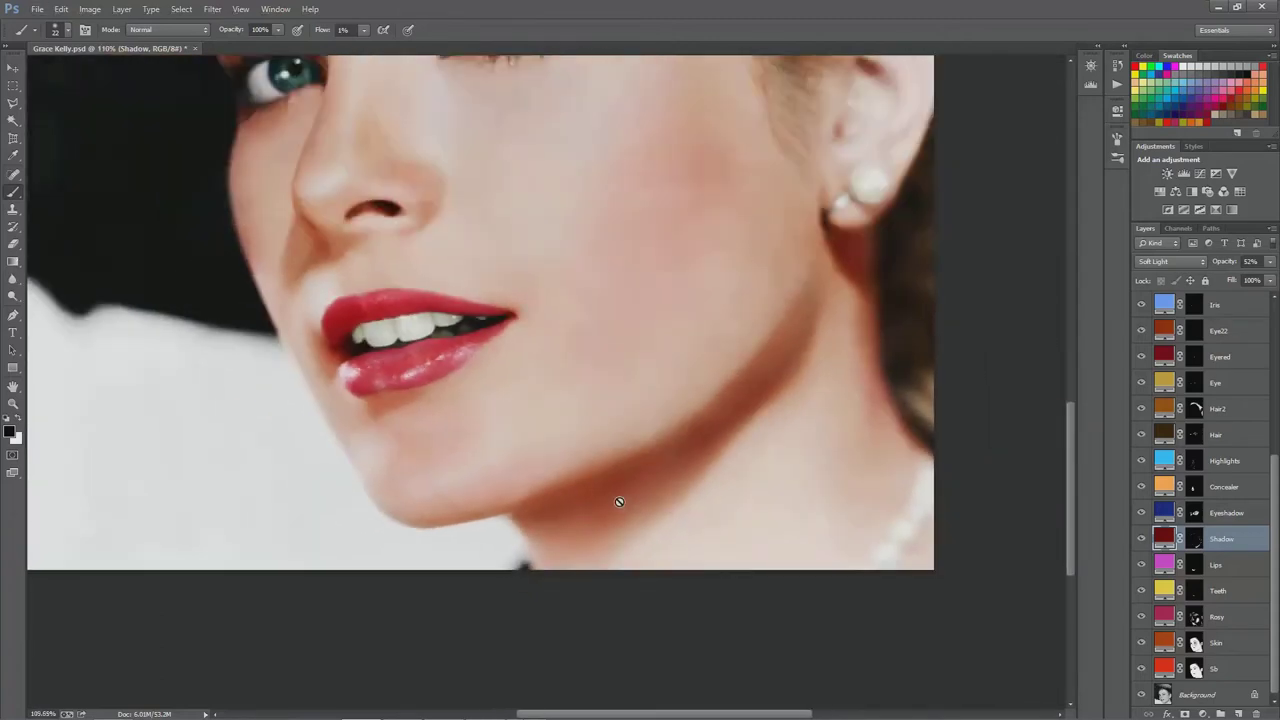
scroll(619, 501, down, 1)
scroll(619, 501, up, 2)
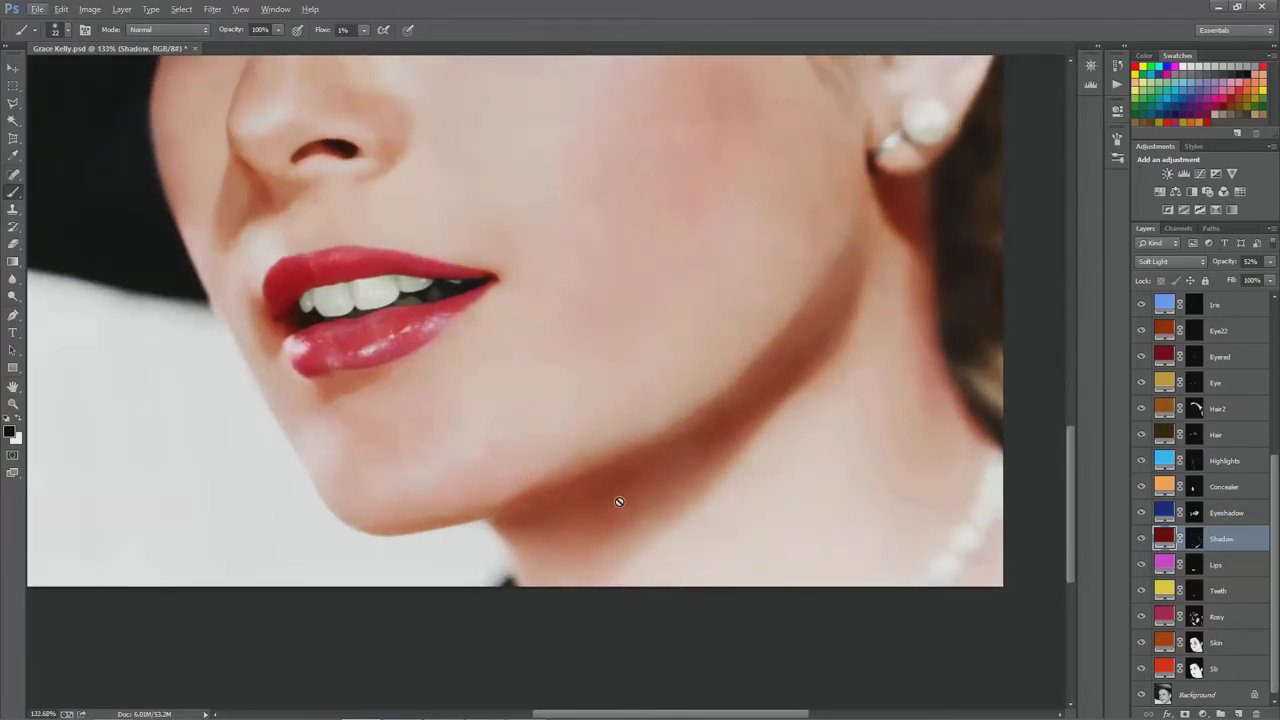
scroll(557, 491, down, 2)
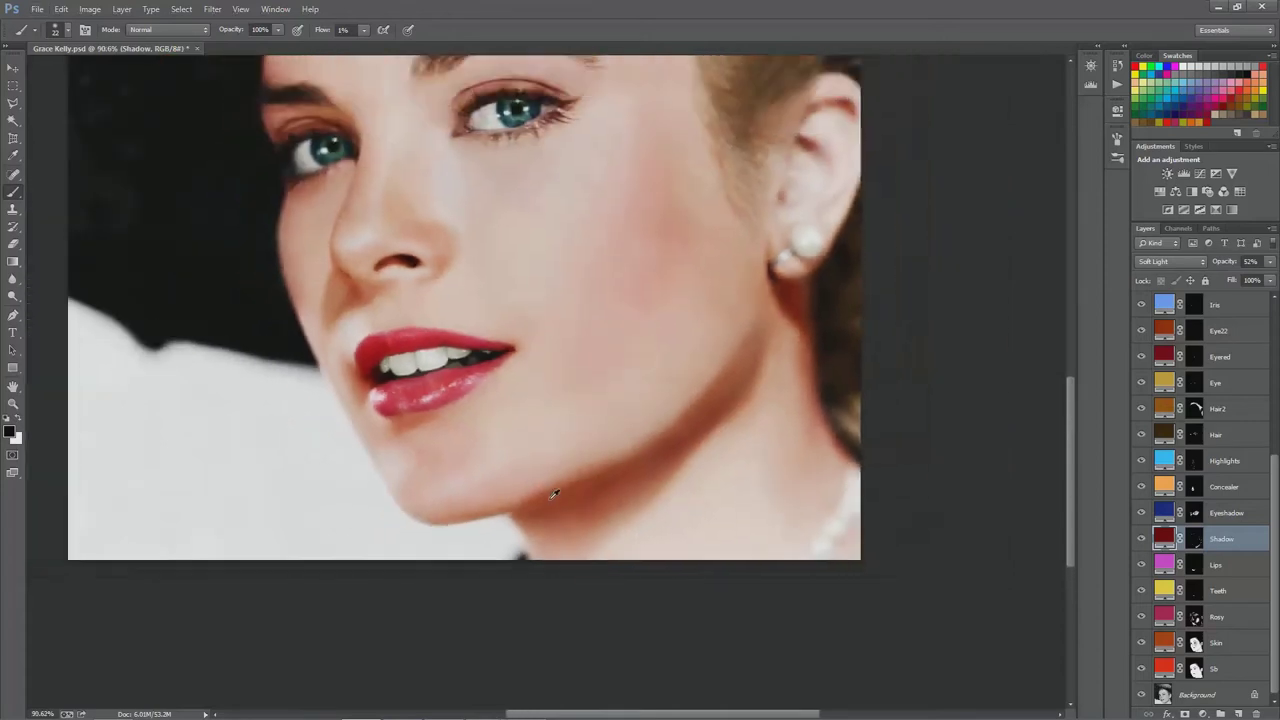
scroll(557, 491, up, 1)
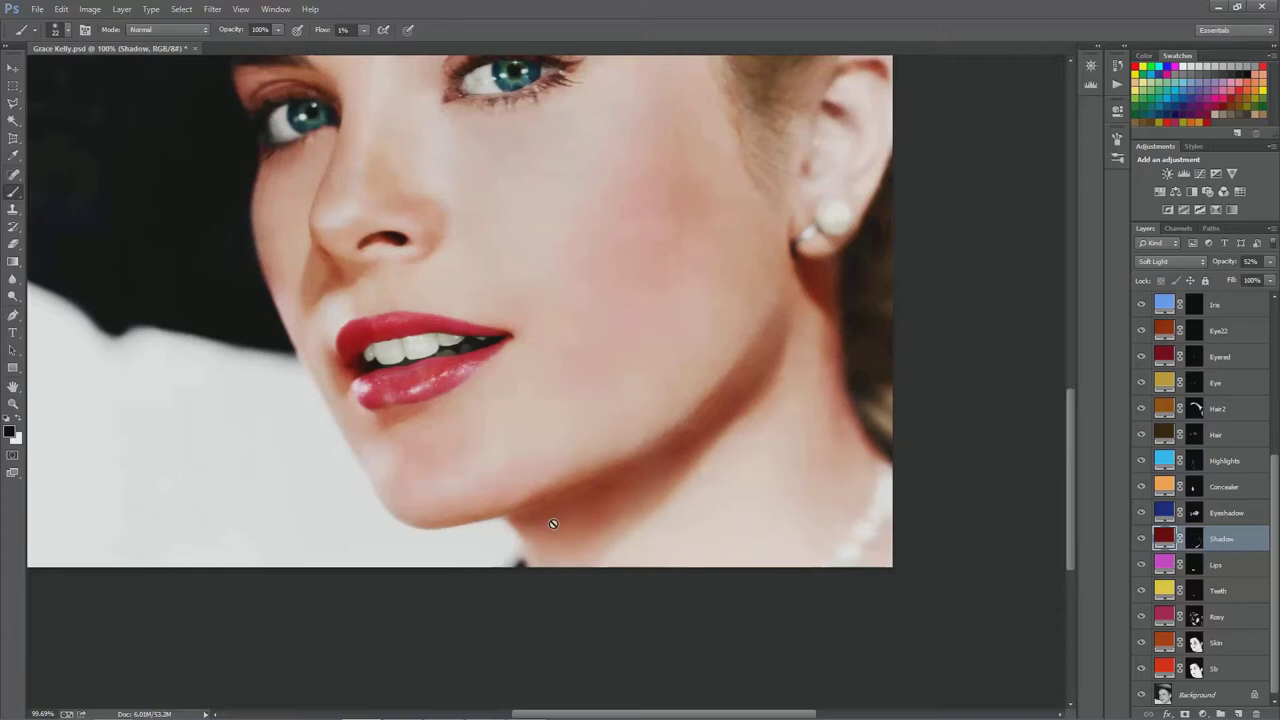
scroll(560, 515, down, 3)
scroll(580, 500, up, 1)
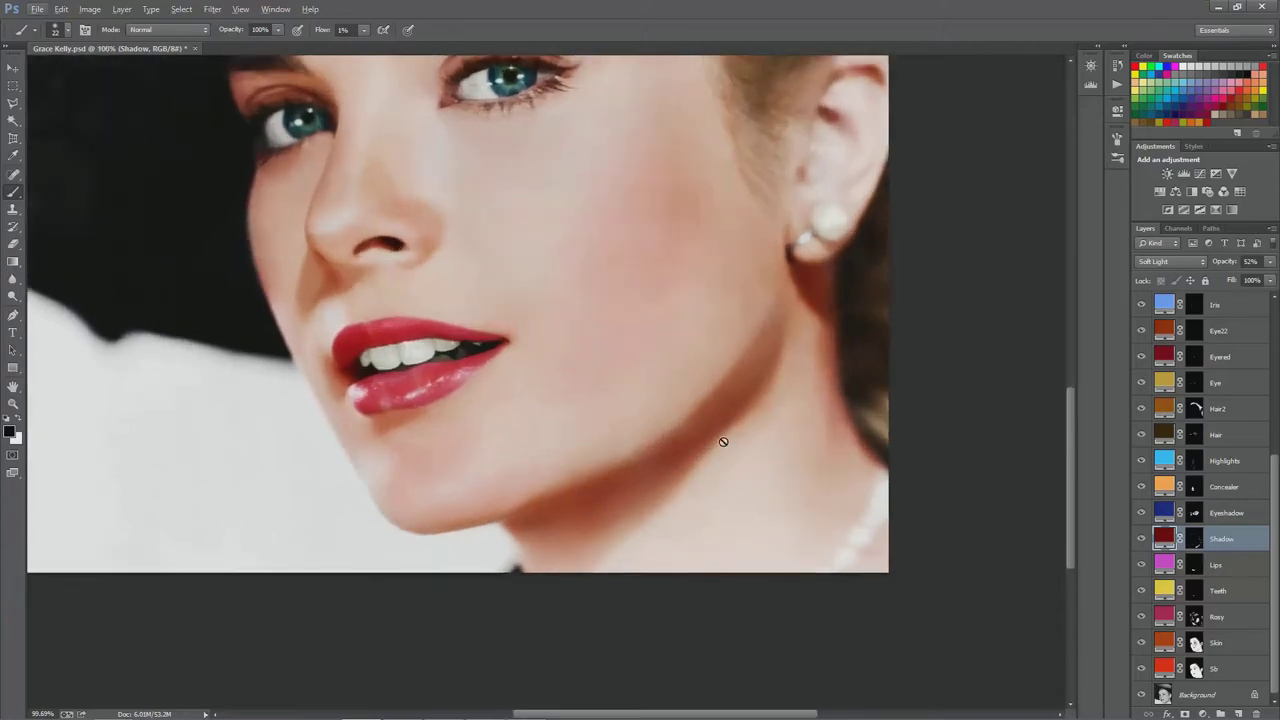
scroll(547, 422, down, 1)
scroll(547, 422, down, 1)
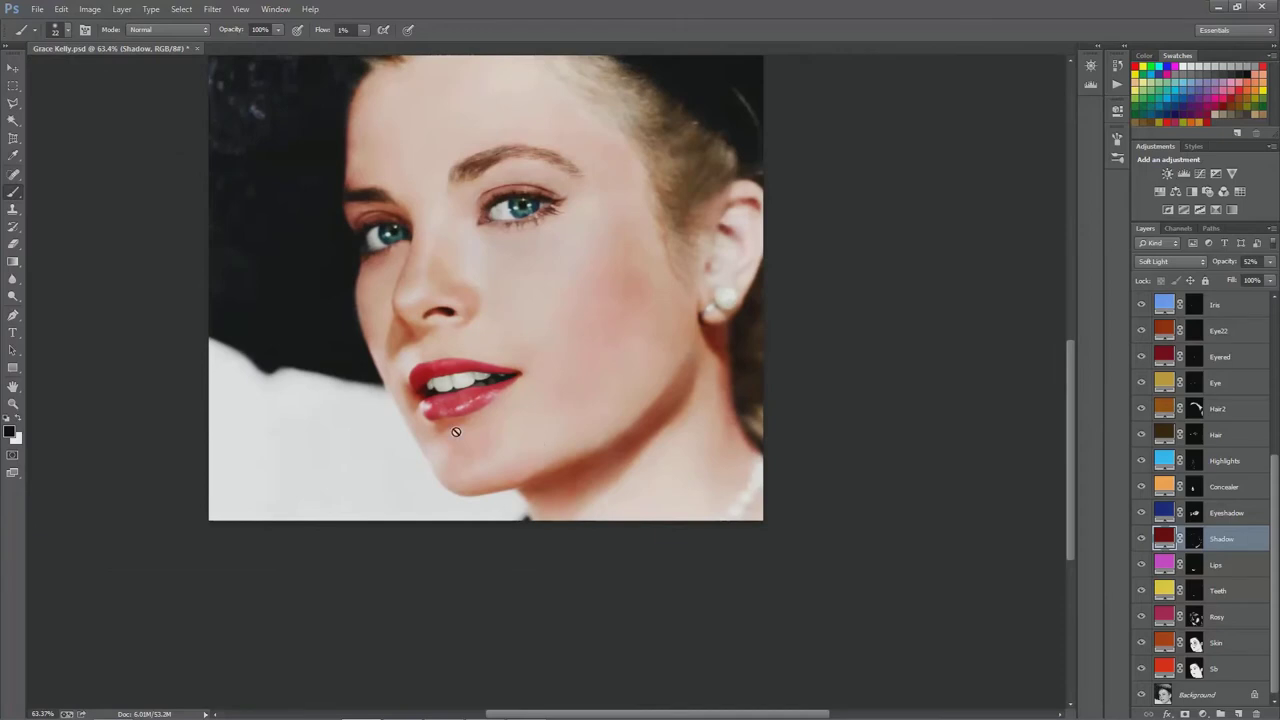
scroll(456, 432, down, 1)
scroll(520, 480, up, 4)
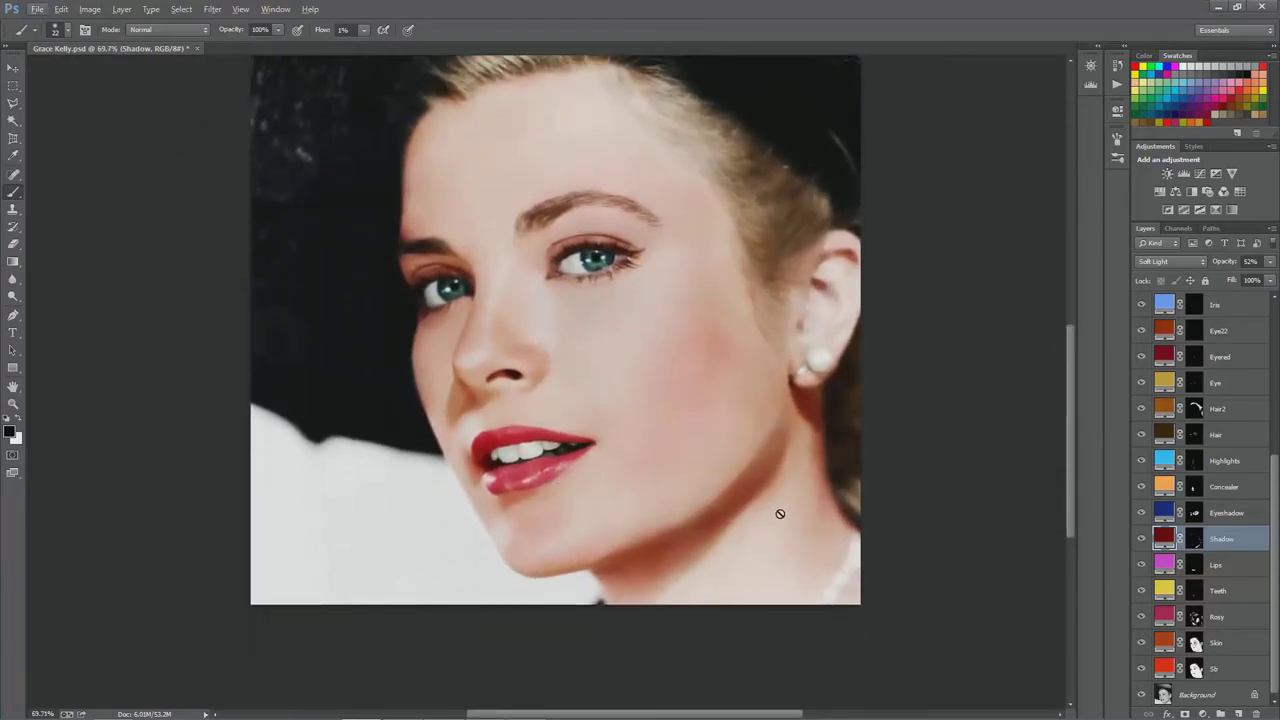
Inspect the shadow colour under the chin in close-up and compare it with the complete portrait.
scroll(709, 543, up, 3)
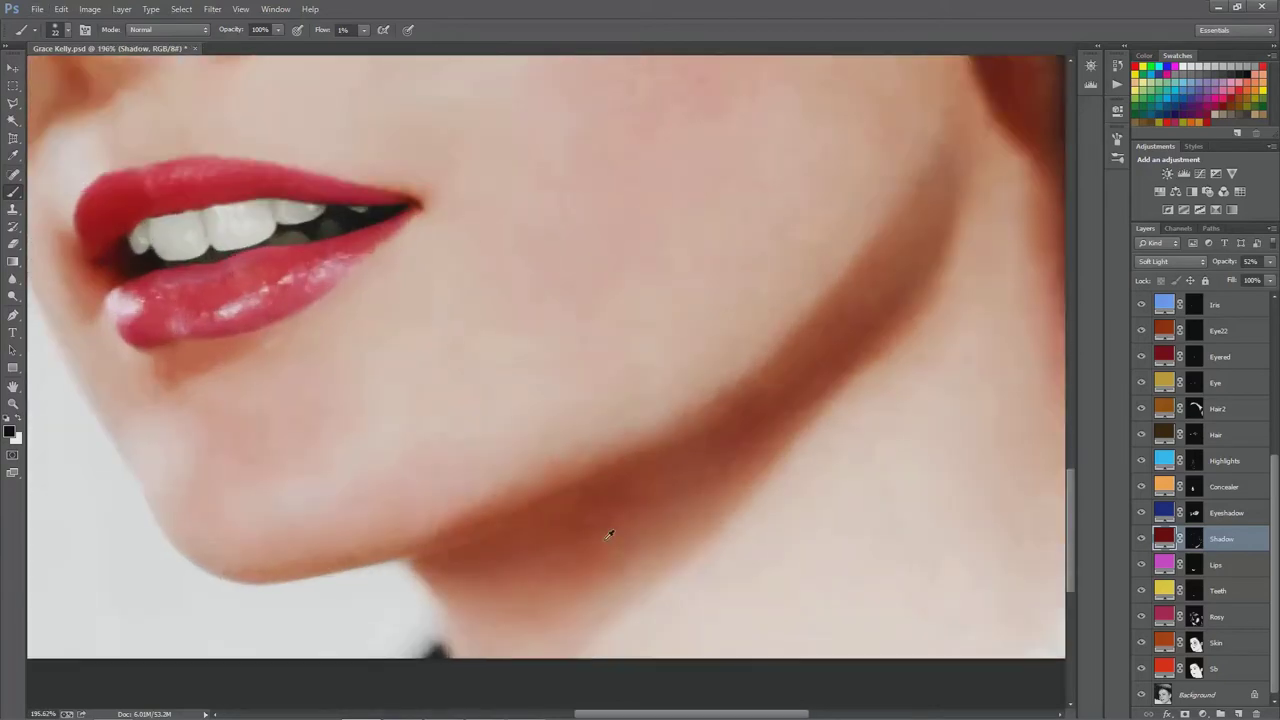
scroll(609, 535, up, 2)
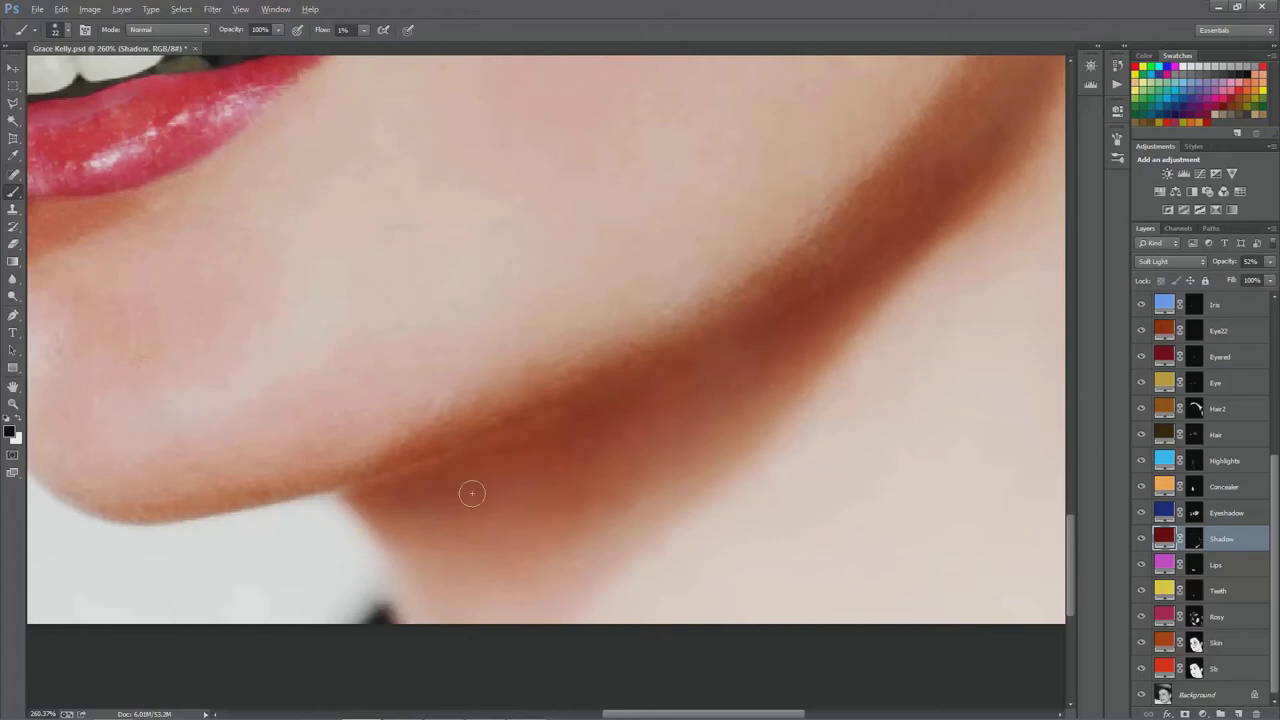
scroll(472, 493, down, 5)
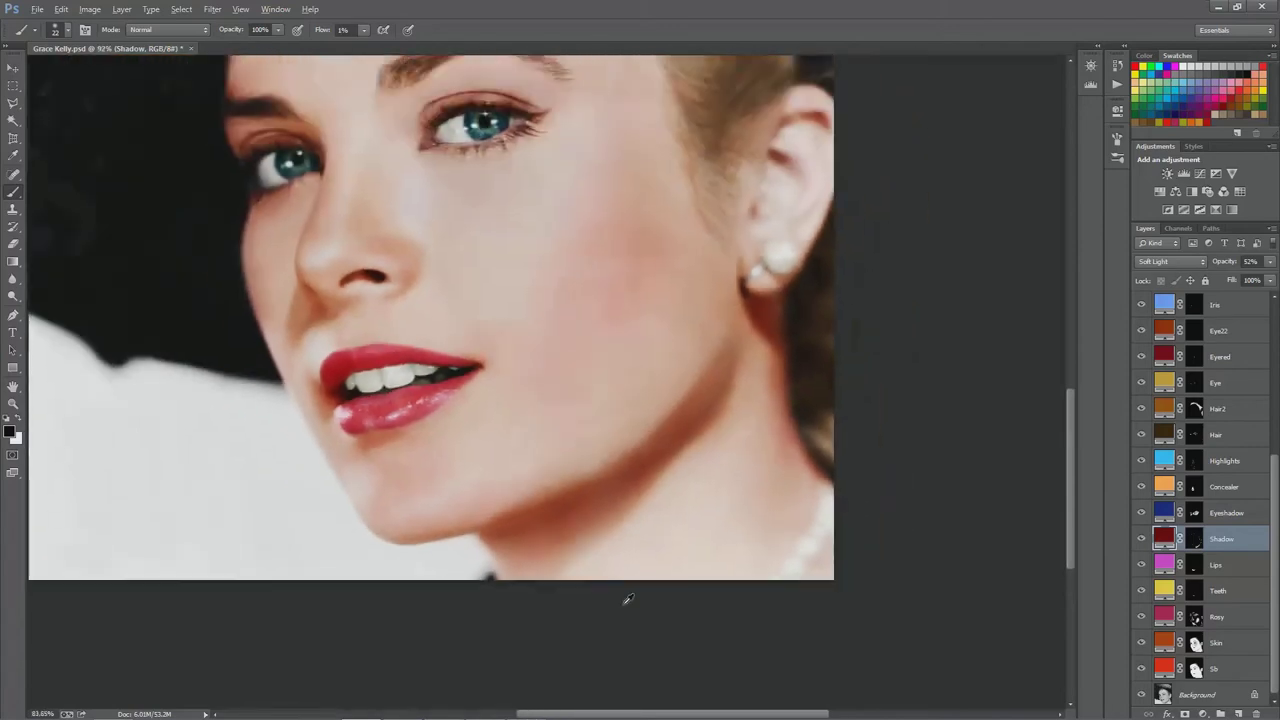
scroll(635, 580, down, 2)
scroll(643, 563, up, 5)
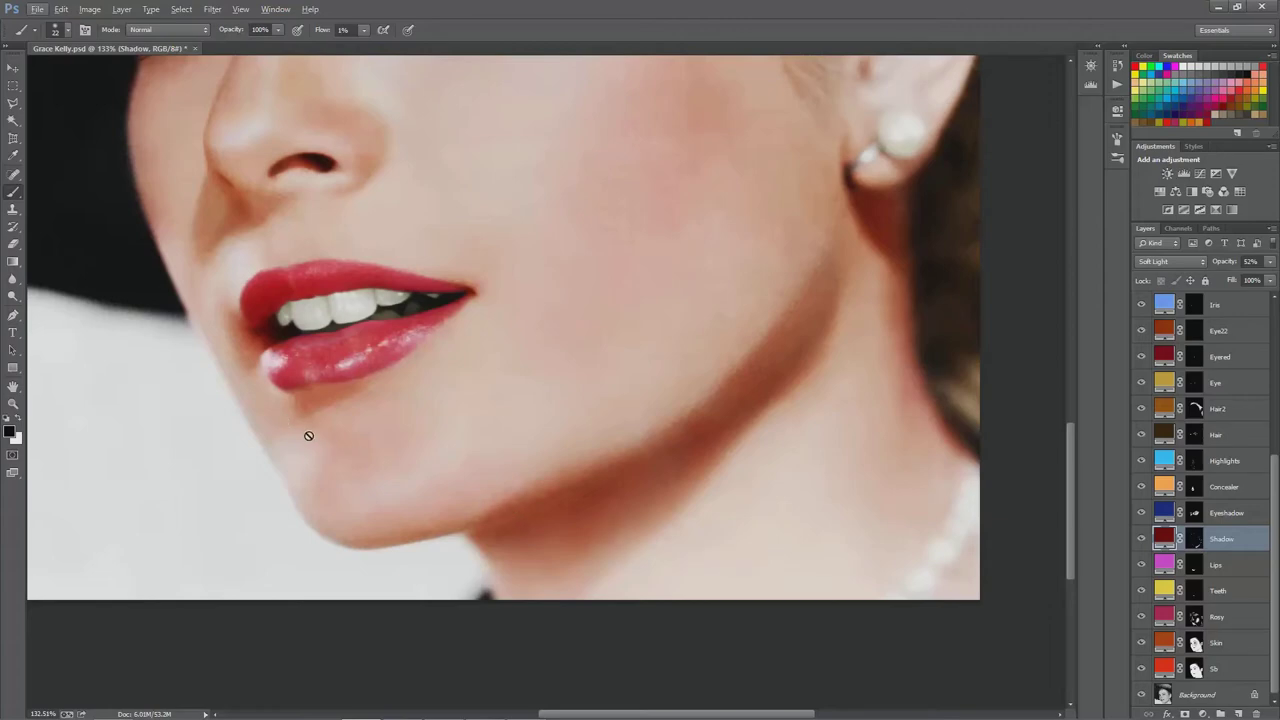
scroll(500, 471, down, 5)
scroll(623, 509, up, 1)
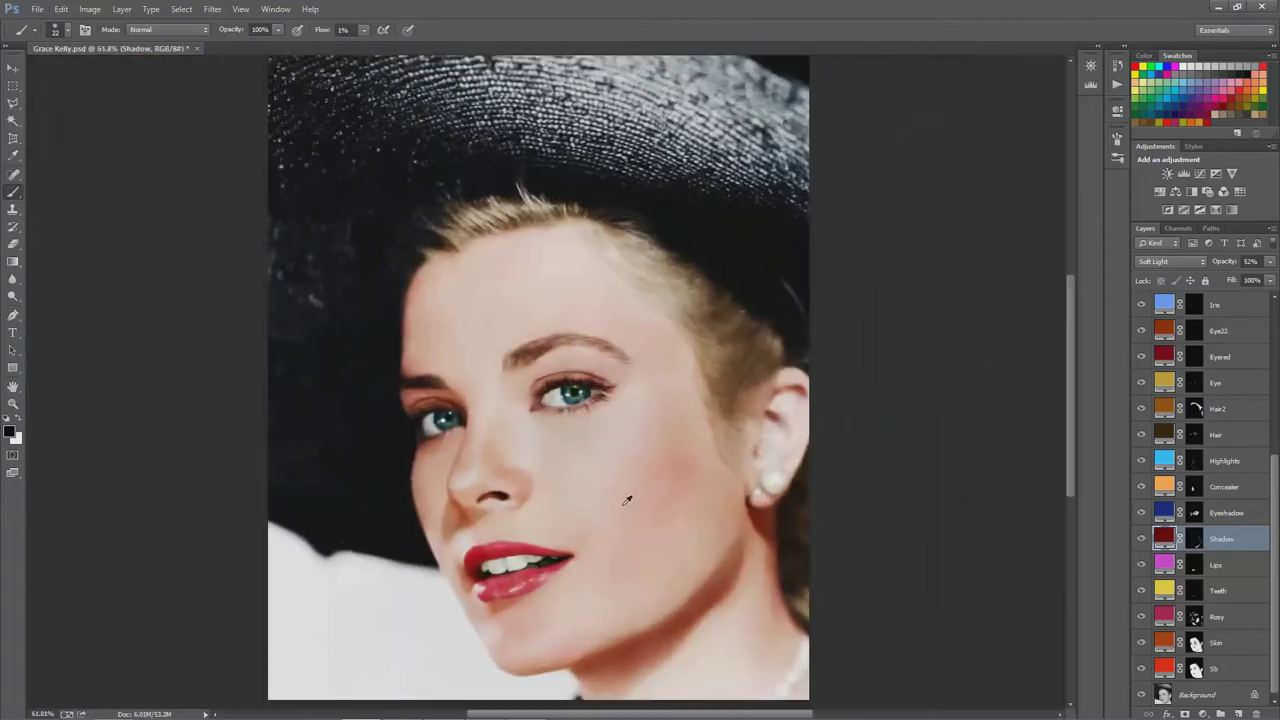
scroll(634, 503, up, 5)
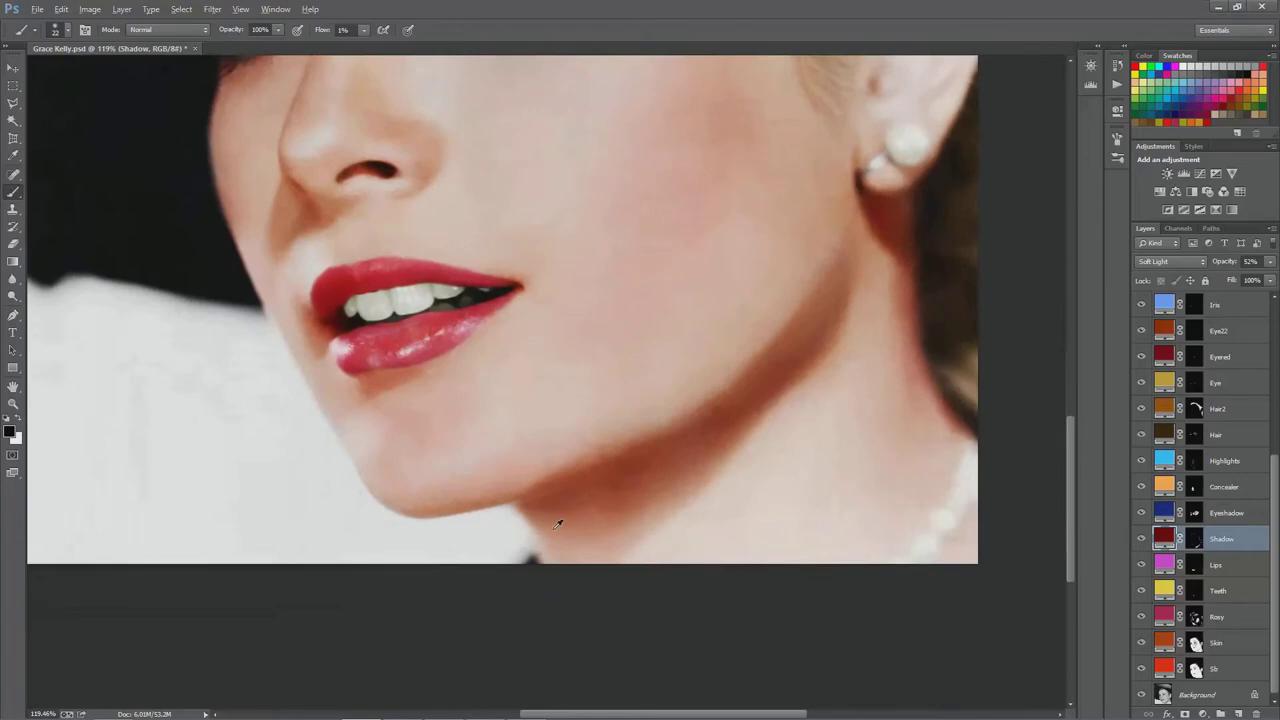
scroll(656, 540, down, 6)
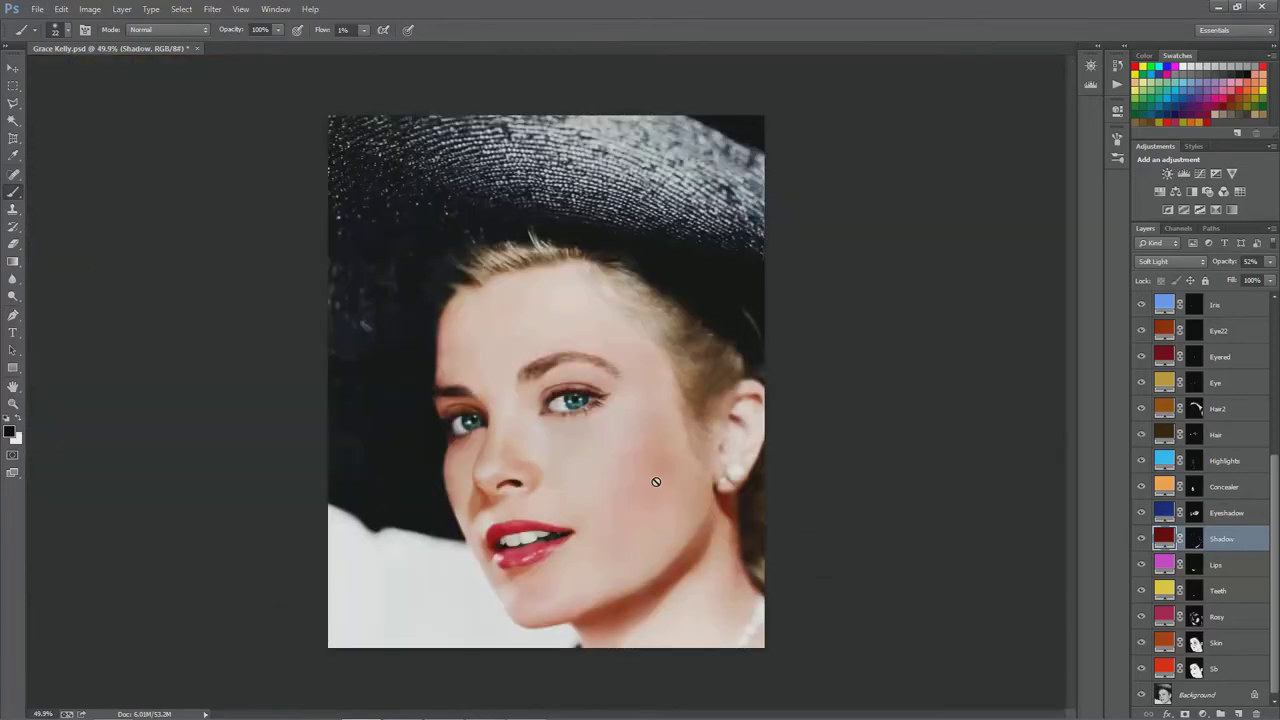
scroll(645, 583, up, 5)
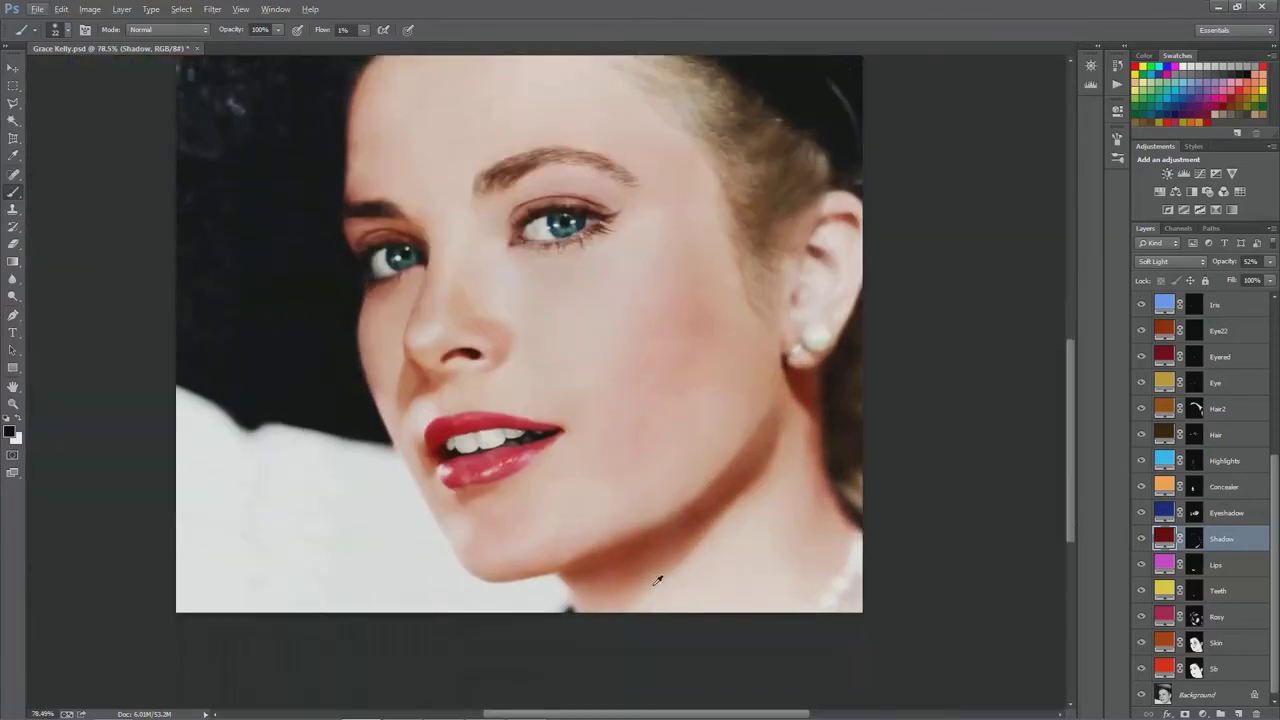
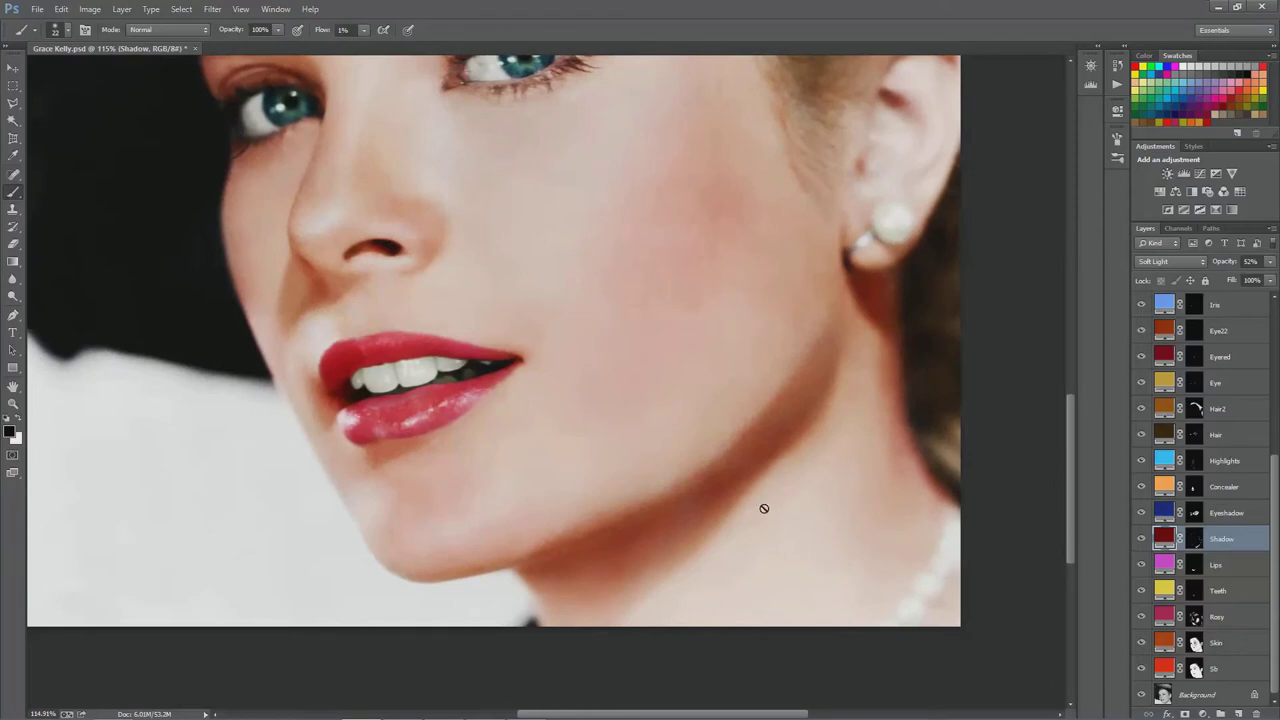
scroll(709, 466, up, 2)
scroll(704, 476, up, 1)
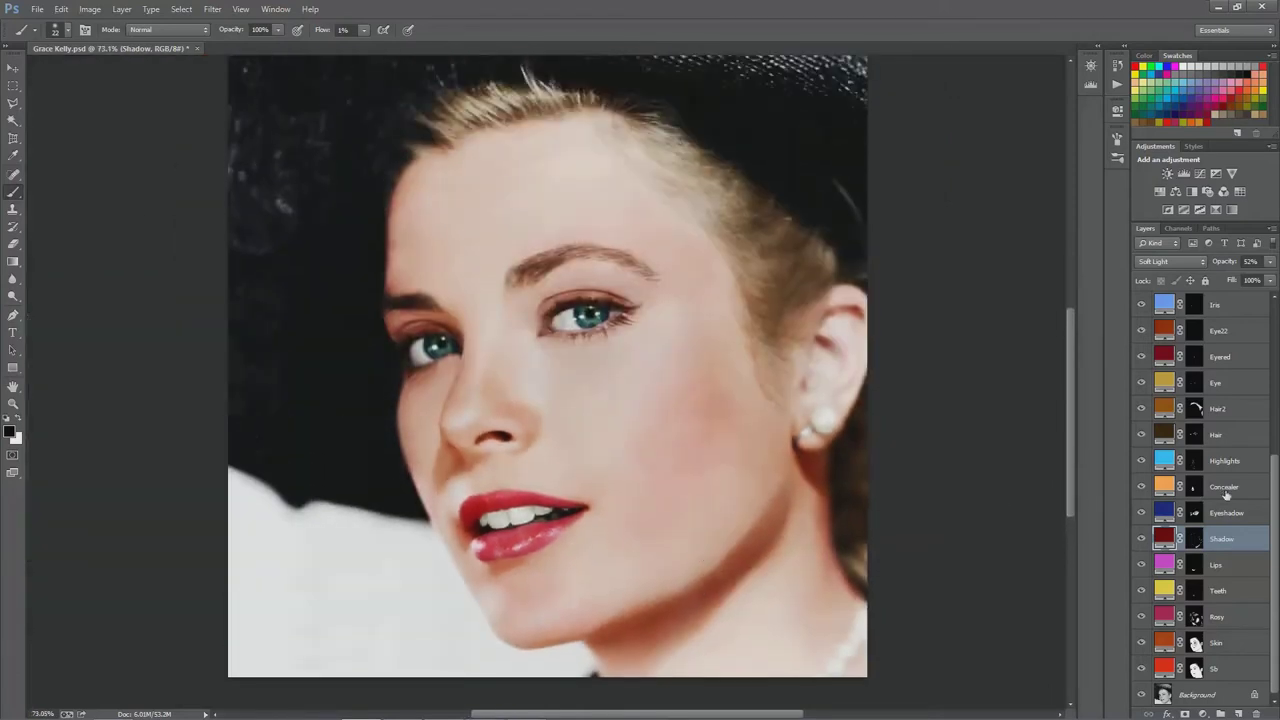
Select the Eyeshadow and Concealer layers together and examine the eyes and nose they colour.
click(1228, 513)
shift+click(1225, 489)
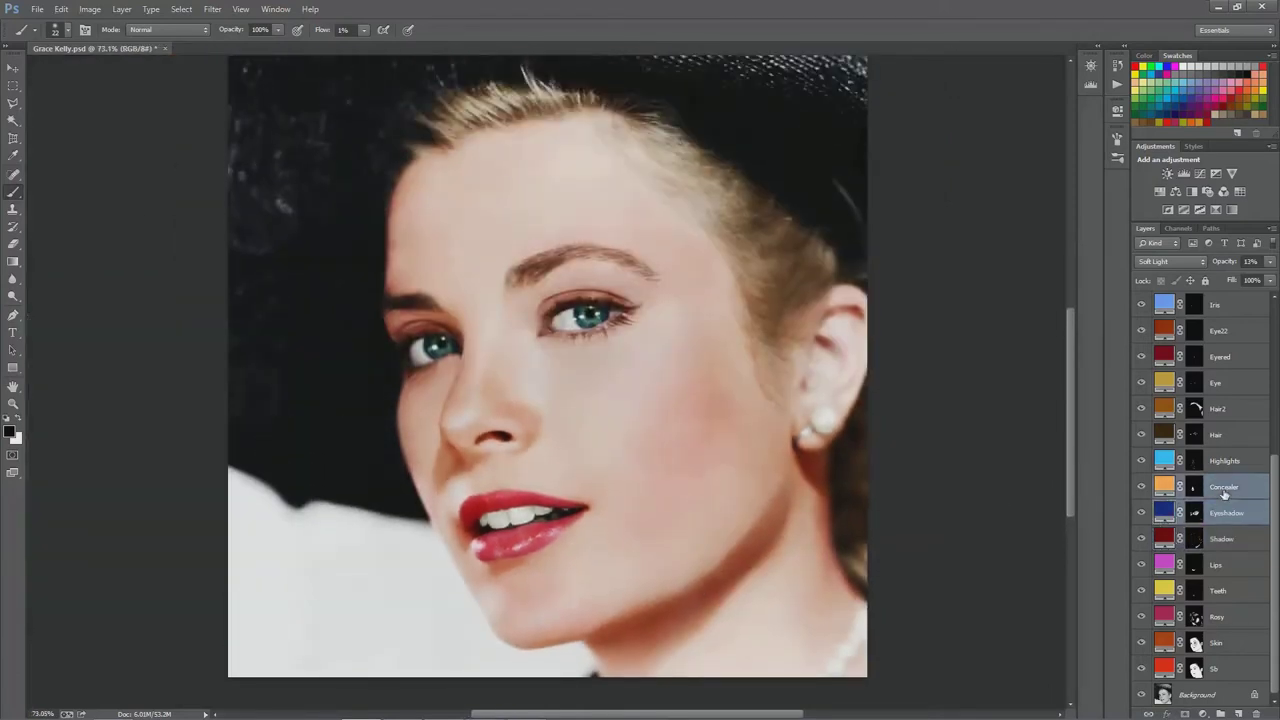
scroll(693, 473, down, 1)
scroll(524, 509, up, 3)
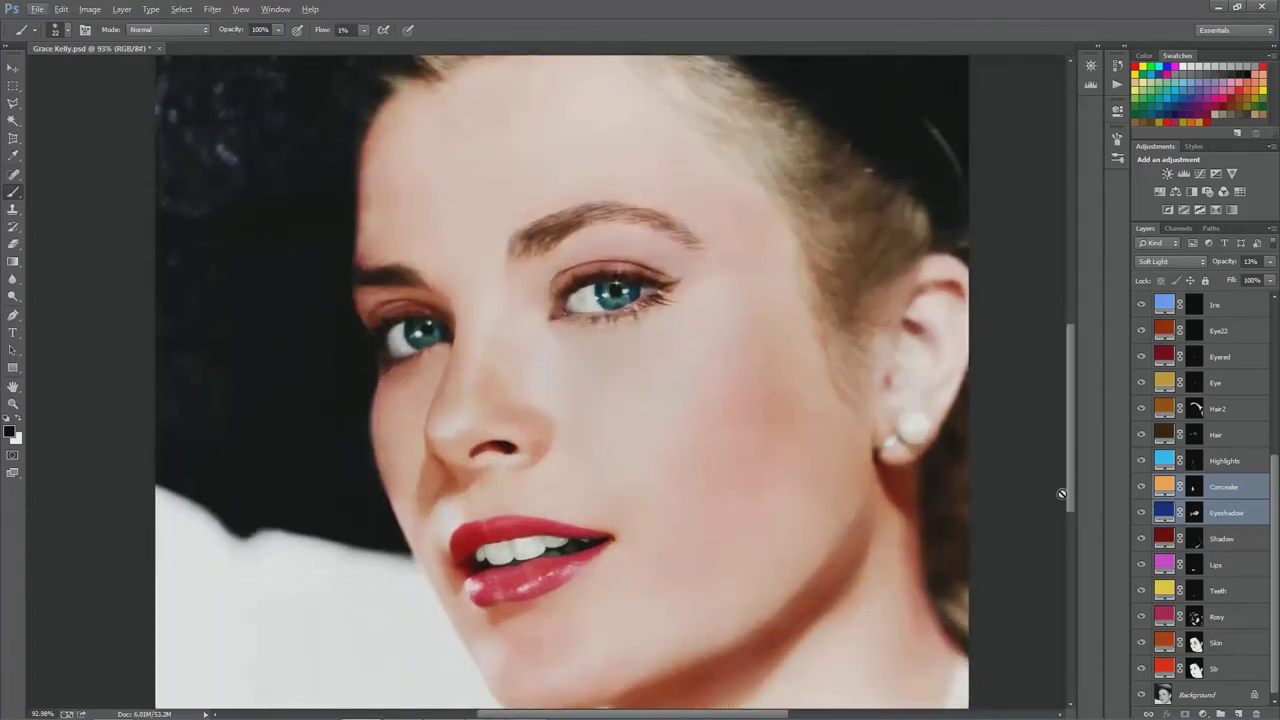
Show the Concealer layer's mask on its own, return to the full image and examine the nose.
alt+click(1195, 488)
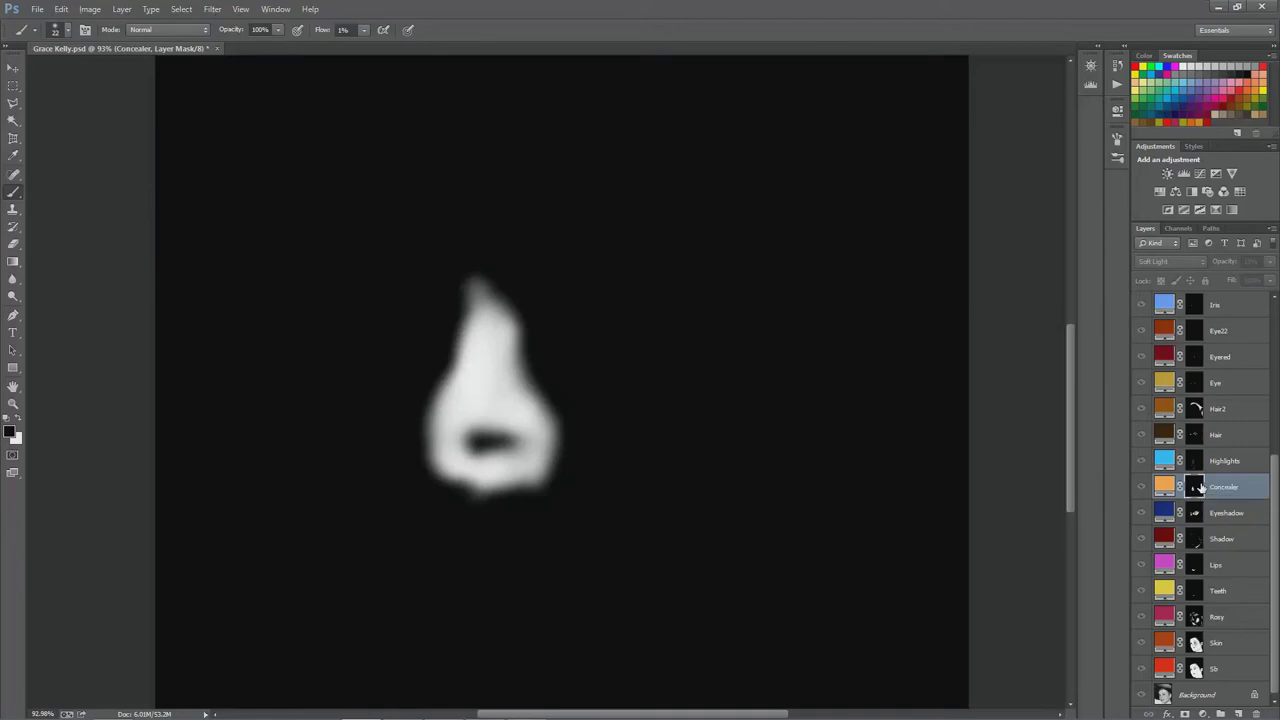
alt+click(1195, 488)
scroll(690, 450, down, 3)
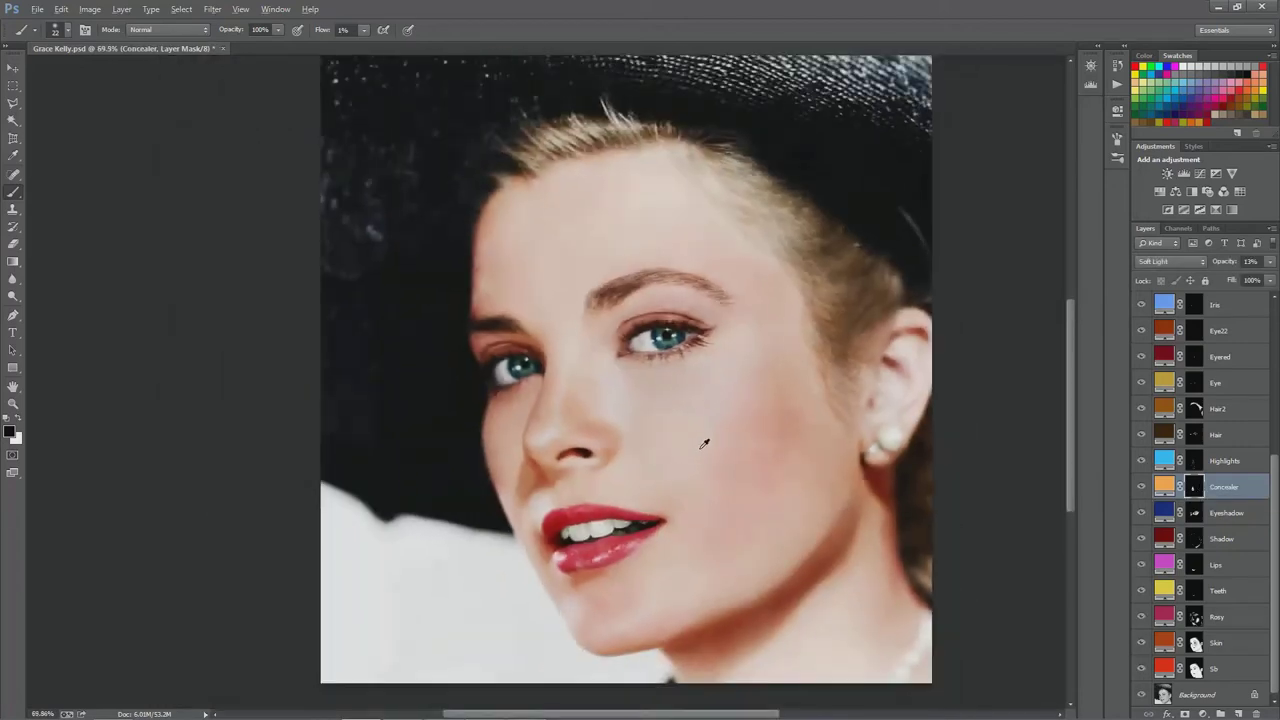
scroll(605, 446, down, 3)
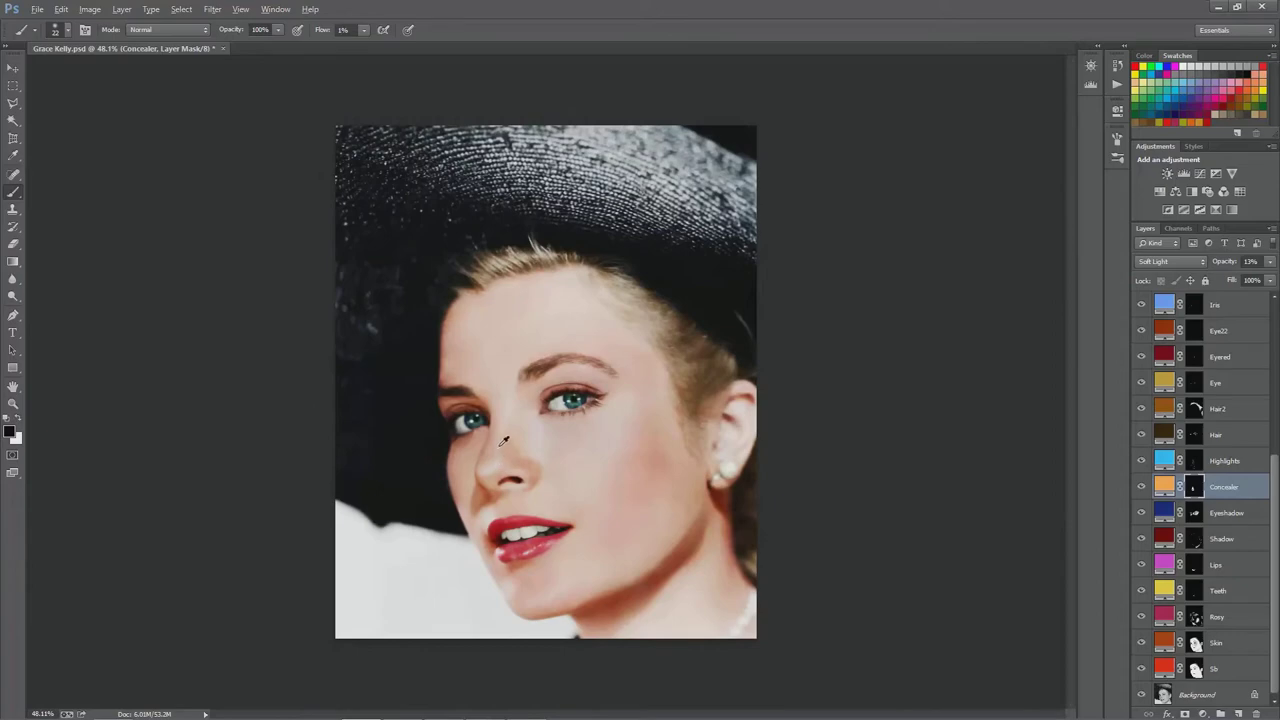
scroll(504, 441, up, 5)
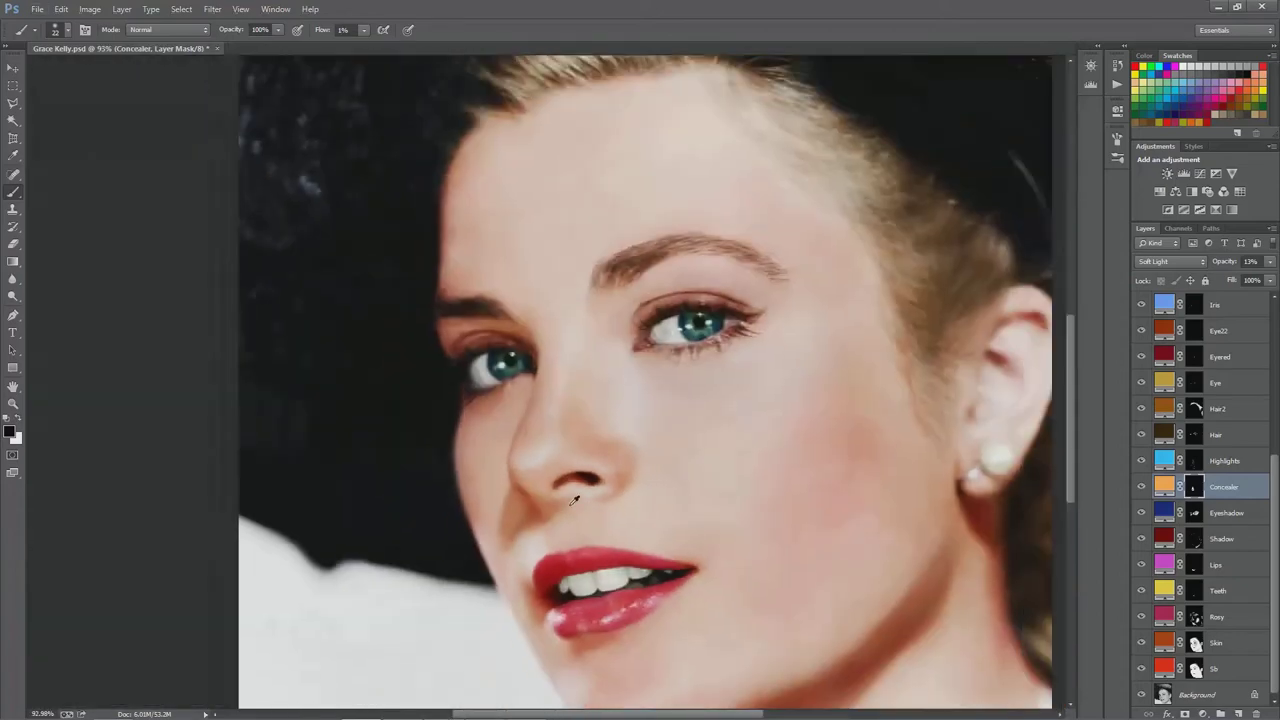
scroll(574, 499, up, 2)
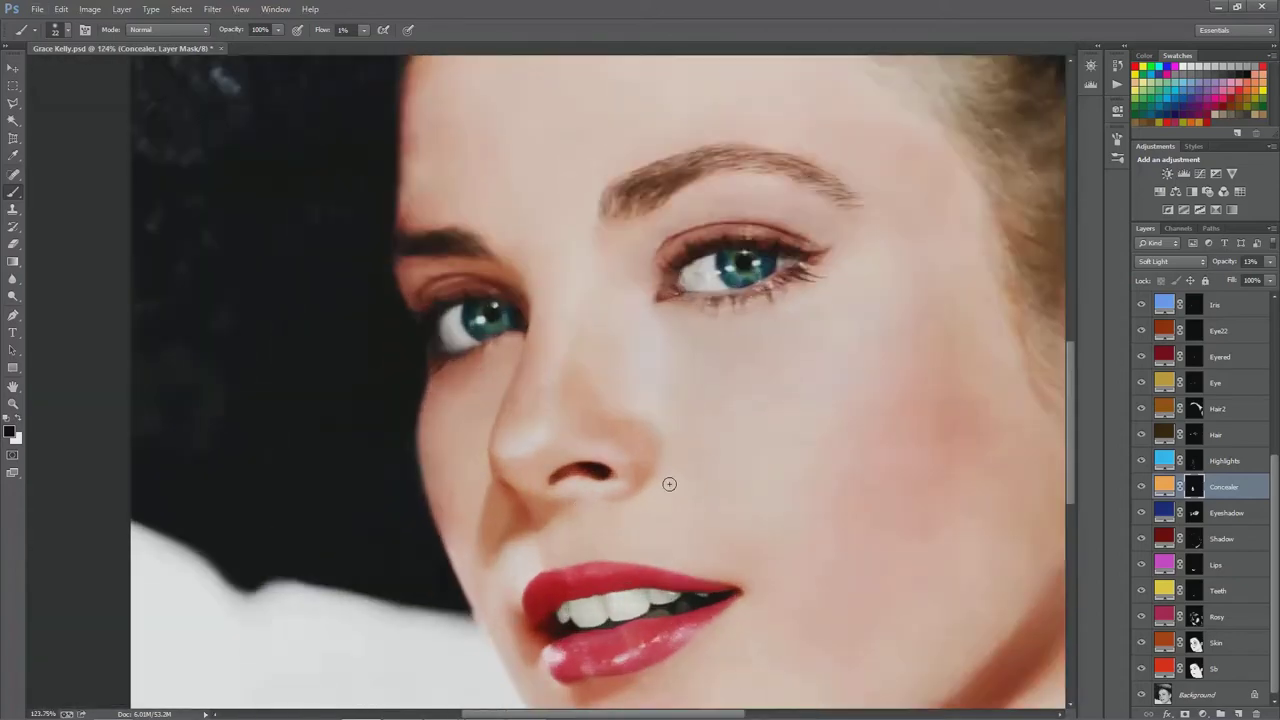
Show the Eyeshadow layer's mask on its own, return to the full image and examine the areas around the eyes.
alt+click(1195, 513)
scroll(837, 471, down, 1)
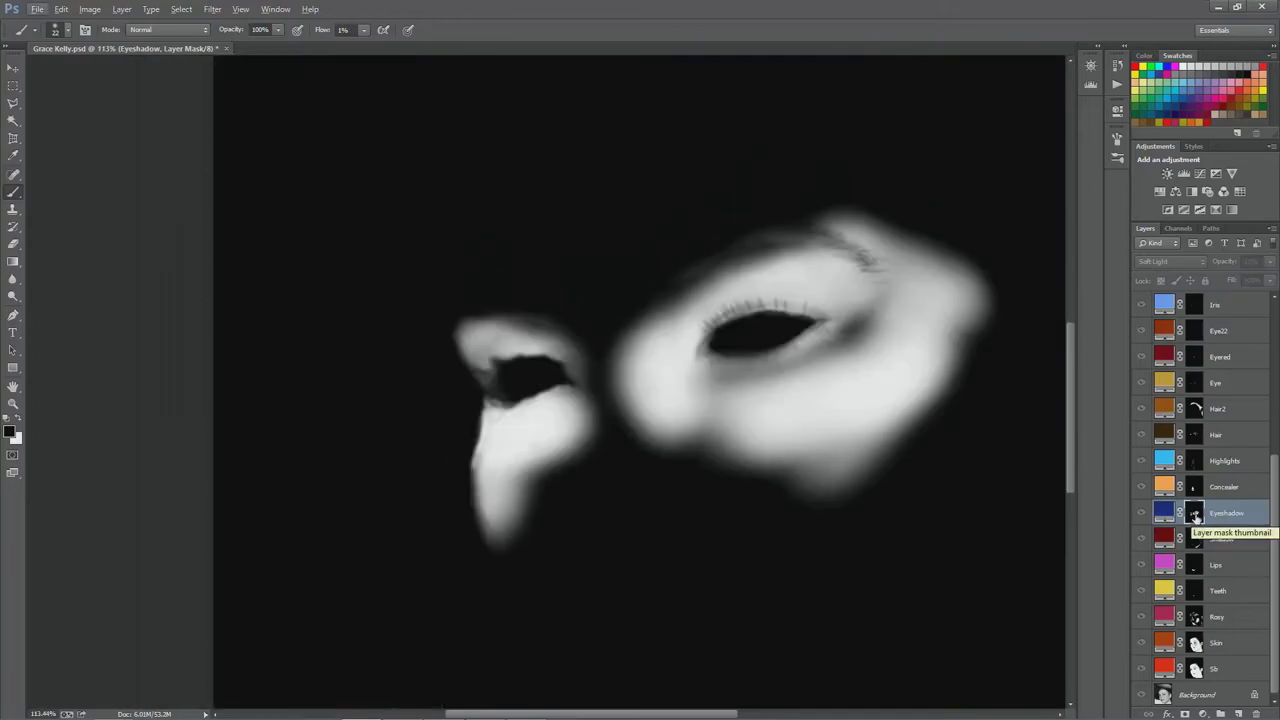
alt+click(1195, 513)
scroll(520, 515, down, 2)
scroll(712, 376, up, 2)
key(alt)
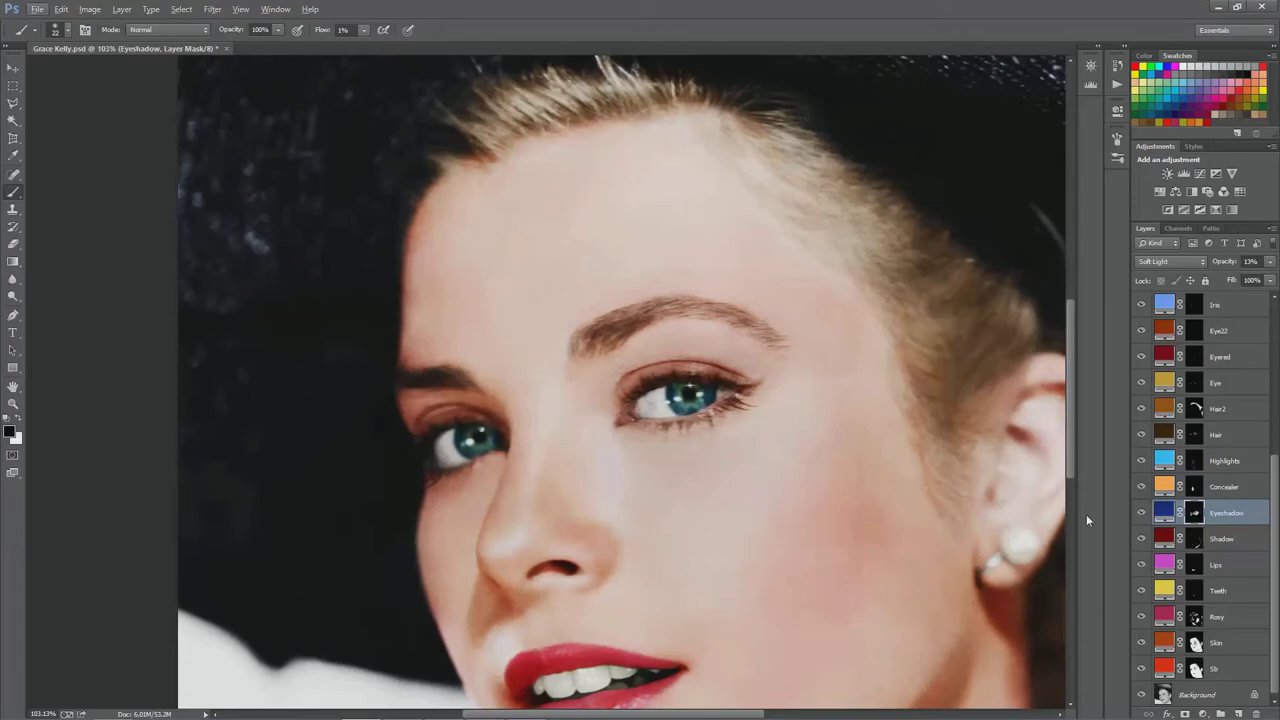
Select the Highlights layer and look over the whole face.
scroll(731, 487, down, 2)
click(1224, 461)
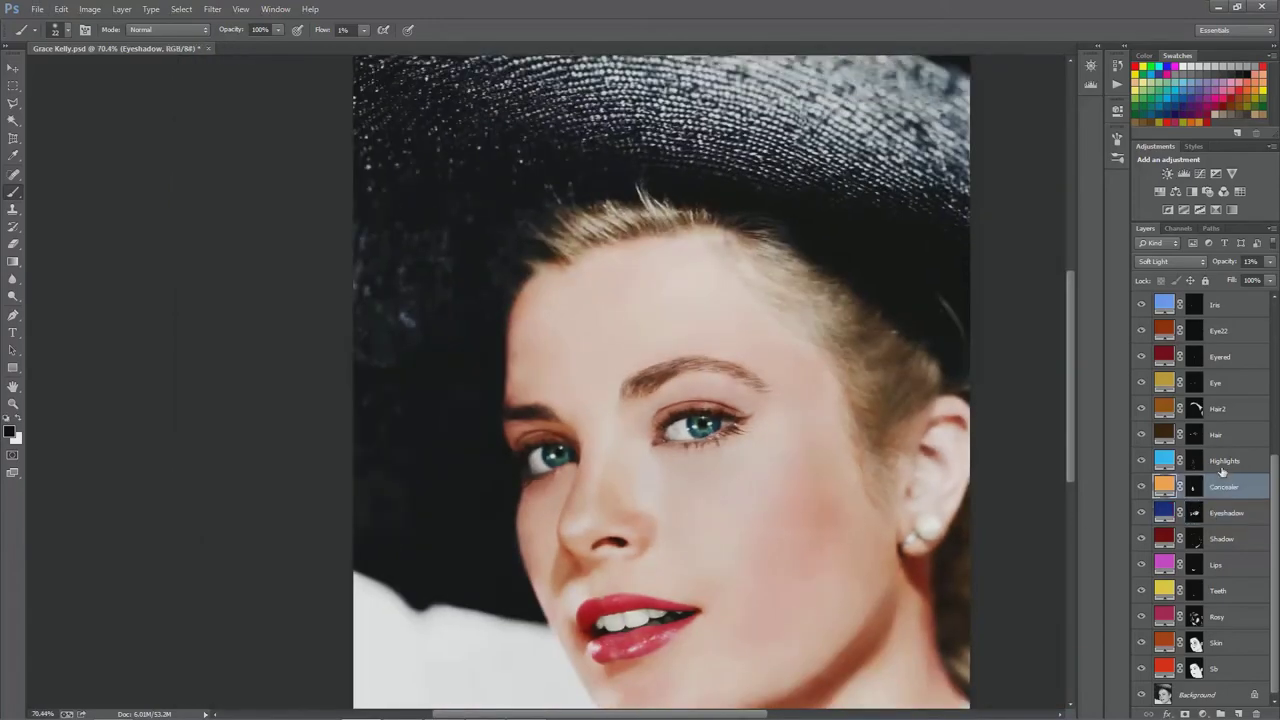
scroll(741, 570, down, 2)
scroll(634, 509, up, 1)
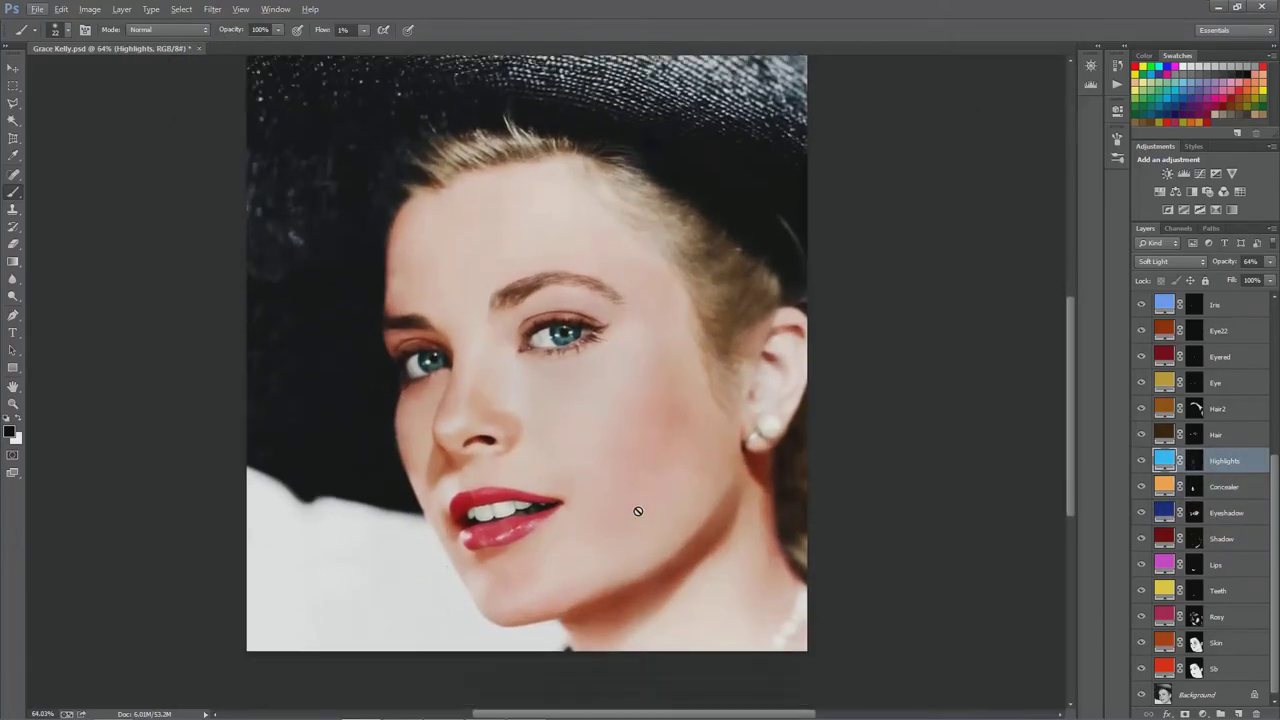
Show the Highlights layer's mask on its own, return to the full image and examine the highlights on the face.
alt+click(1194, 460)
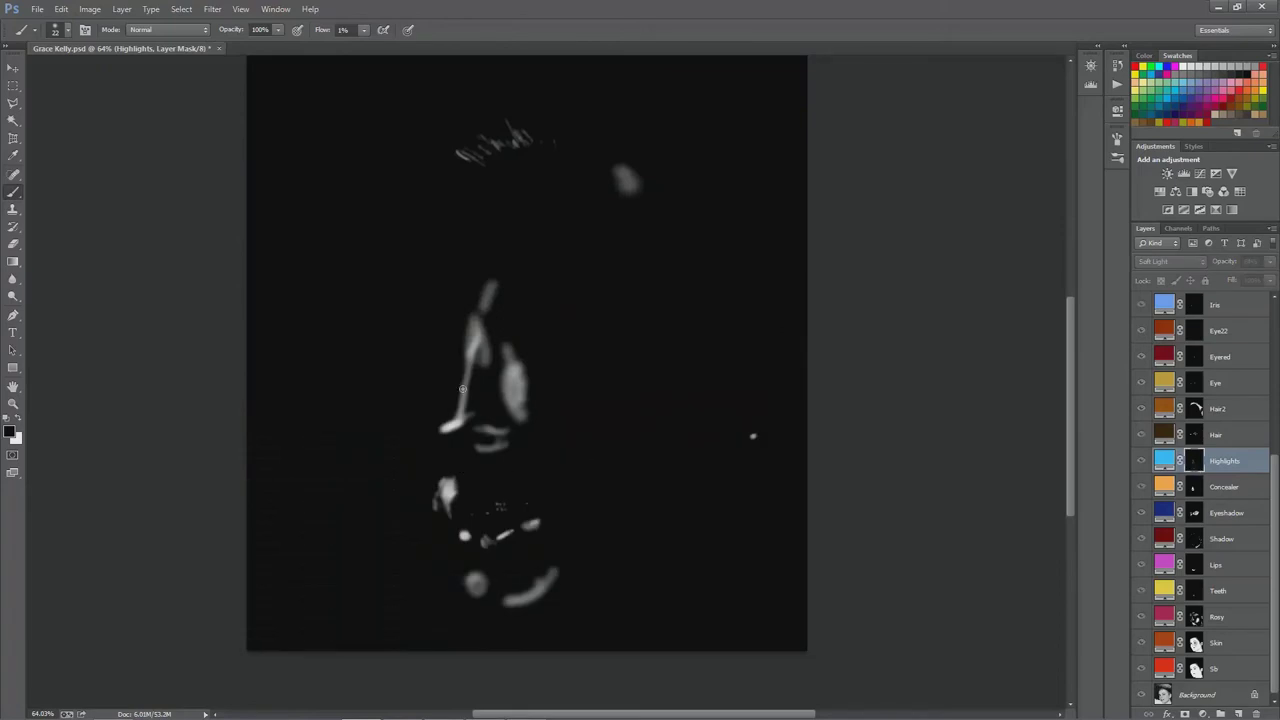
alt+click(1193, 459)
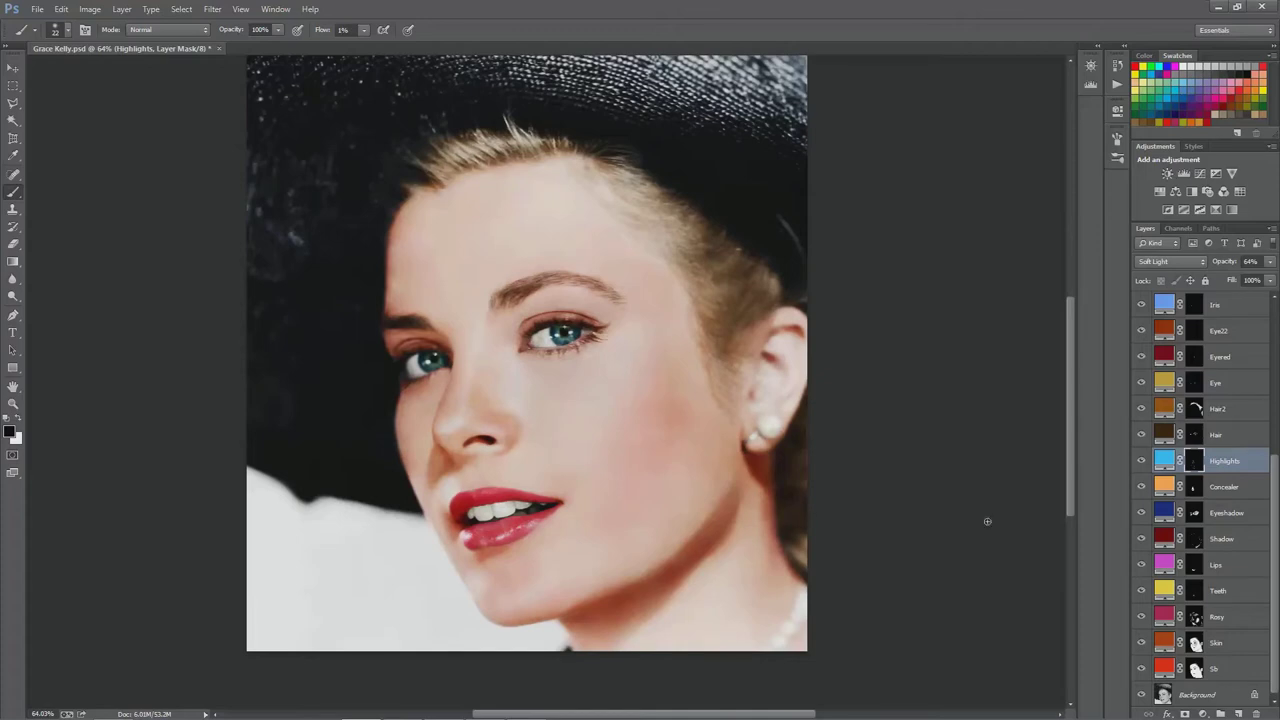
scroll(498, 566, up, 2)
scroll(522, 572, down, 1)
scroll(551, 533, up, 1)
scroll(551, 533, up, 2)
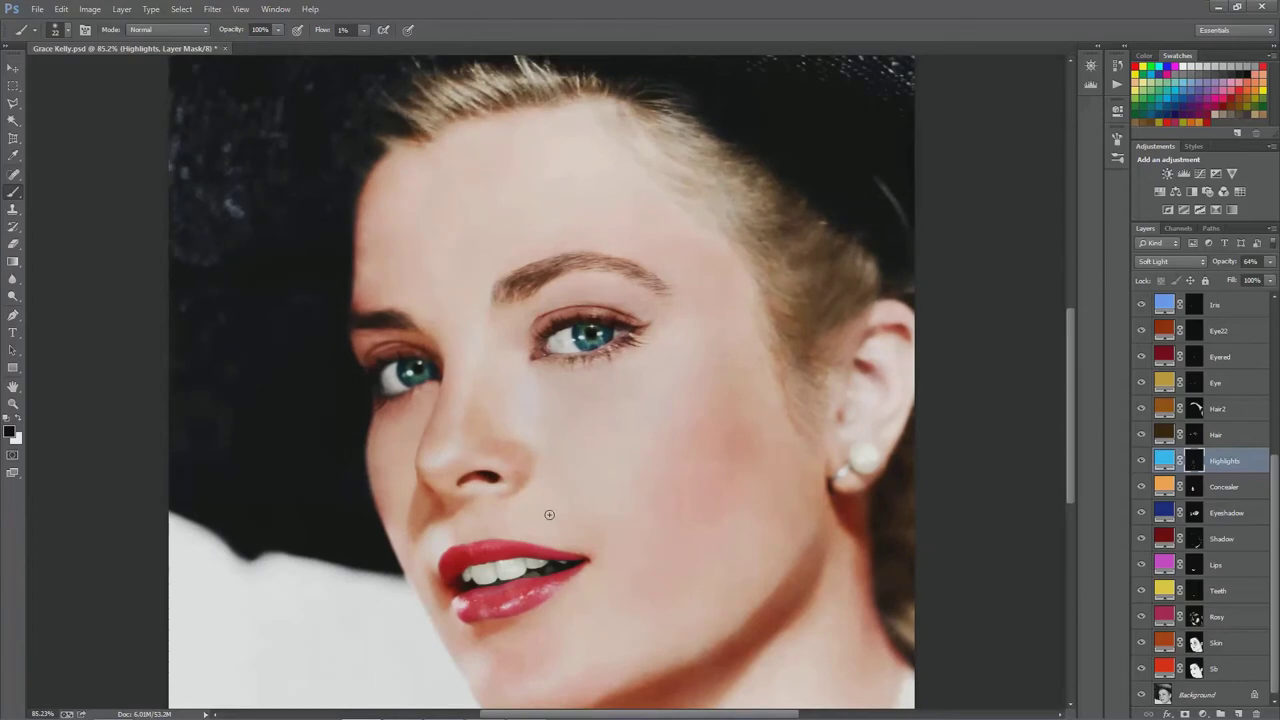
Examine the skin tones across the forehead, nose, cheeks, jaw and neck of the portrait.
drag(569, 271, 573, 261)
scroll(555, 285, down, 2)
scroll(505, 335, up, 1)
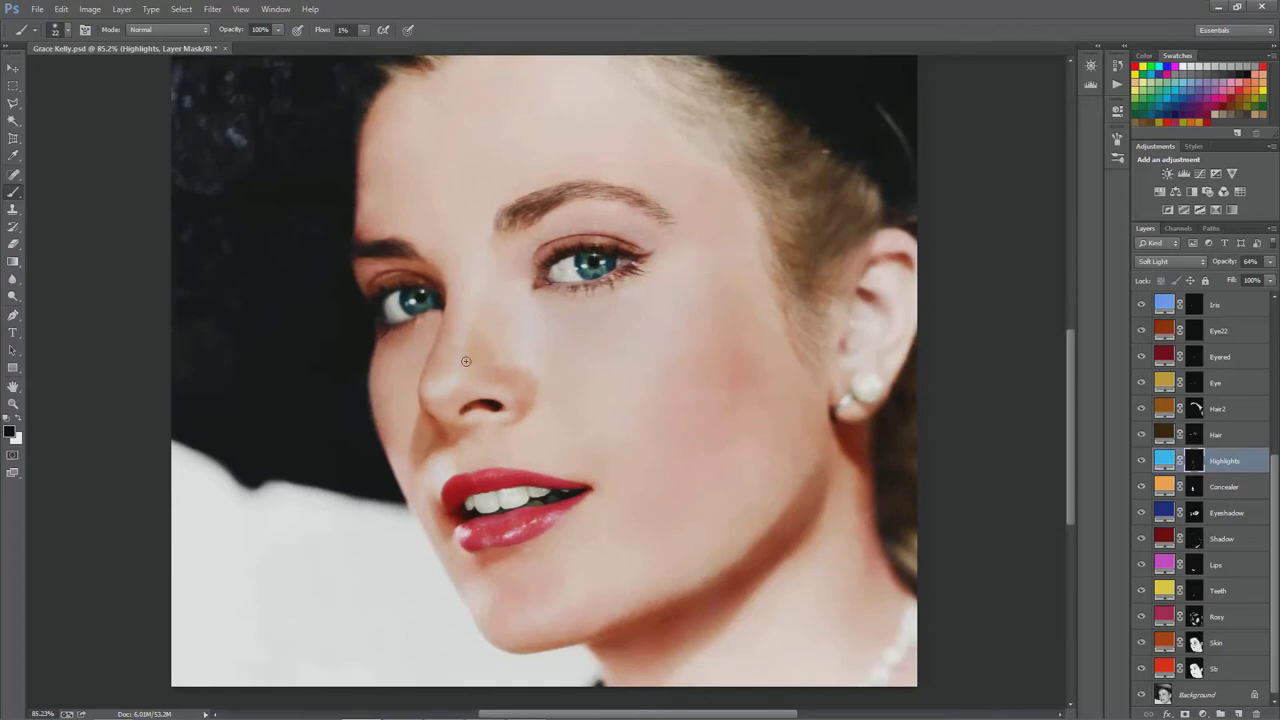
scroll(458, 360, right, 3)
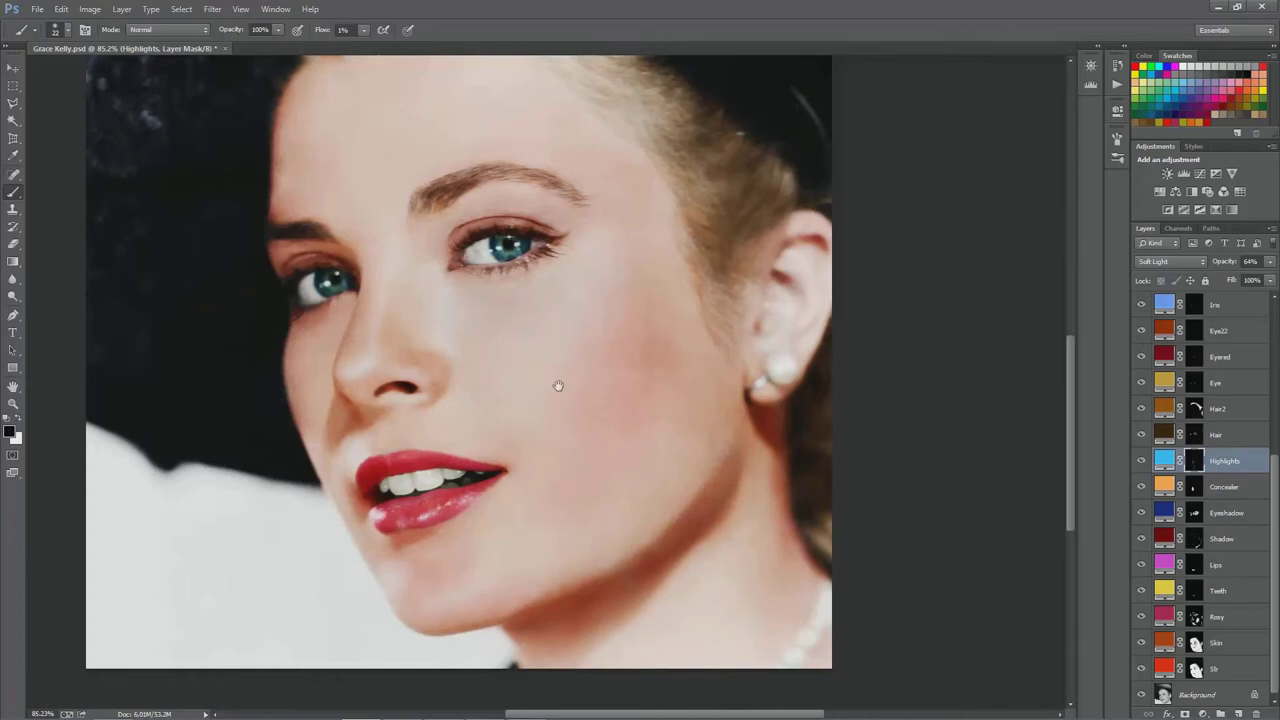
scroll(560, 410, up, 2)
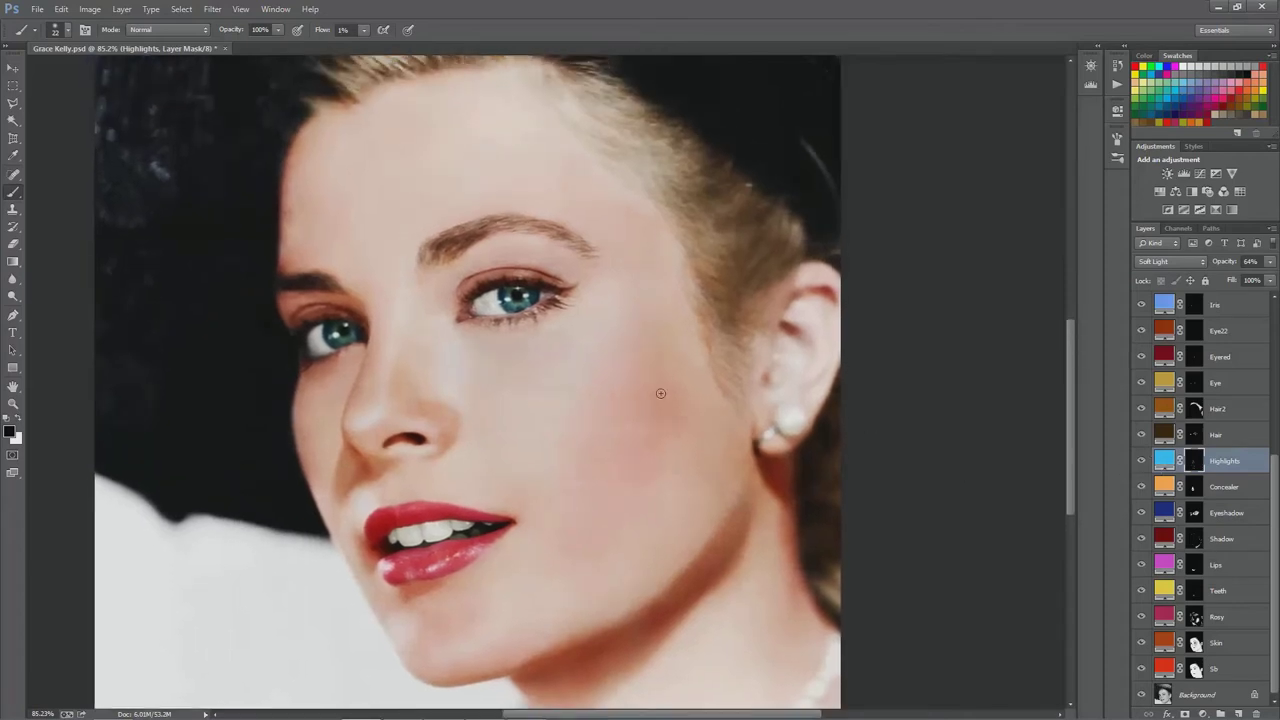
drag(543, 349, 557, 371)
drag(546, 466, 525, 340)
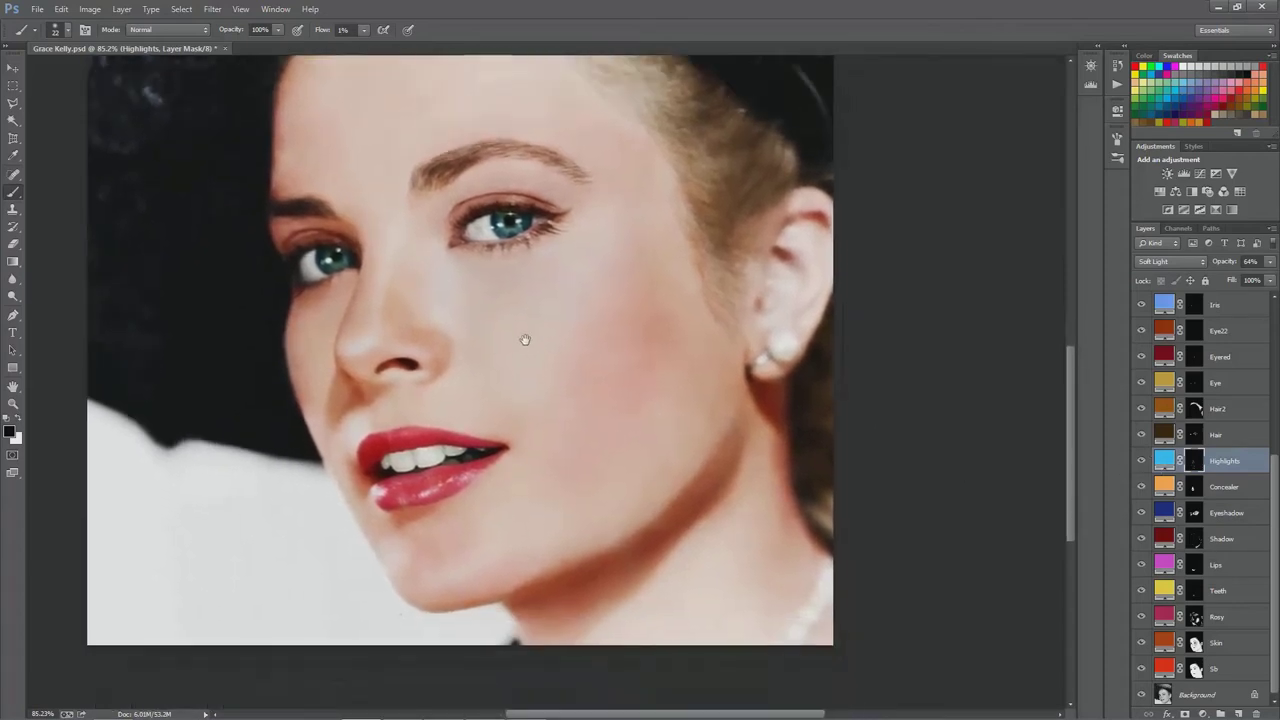
drag(543, 434, 497, 443)
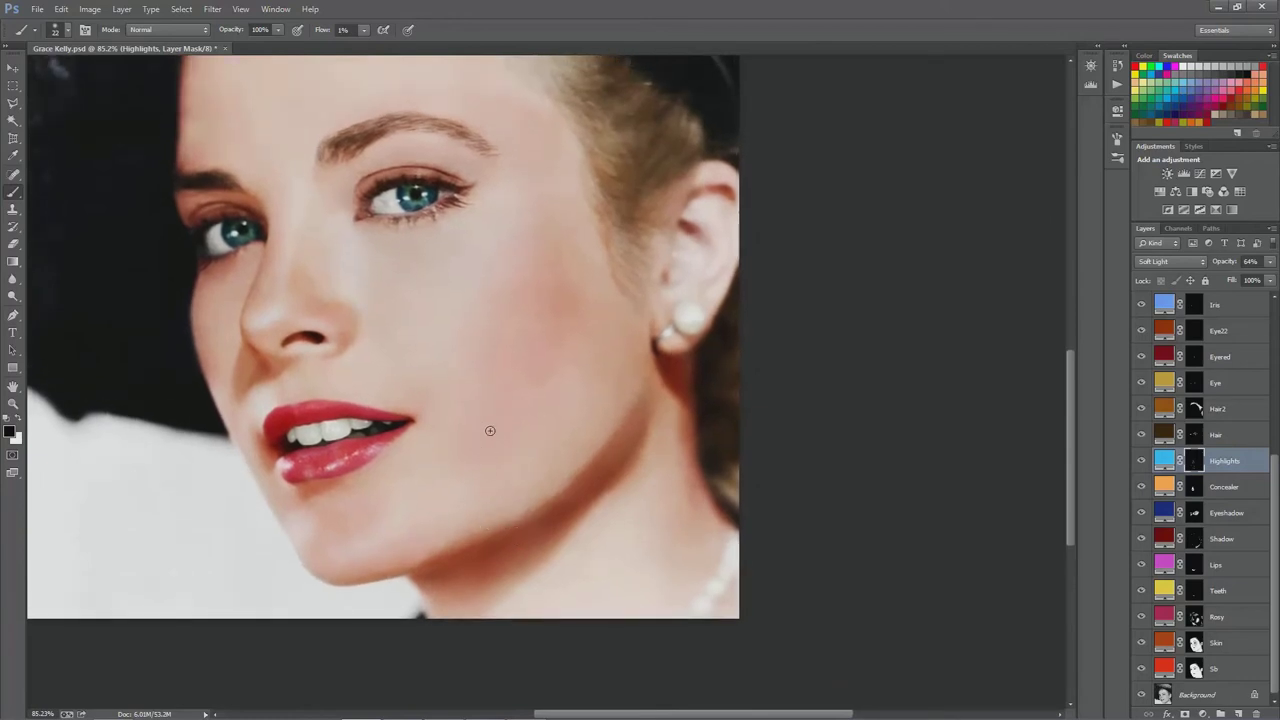
mouse_move(497, 371)
mouse_down()
mouse_move(491, 449)
mouse_move(449, 426)
mouse_move(529, 491)
mouse_up()
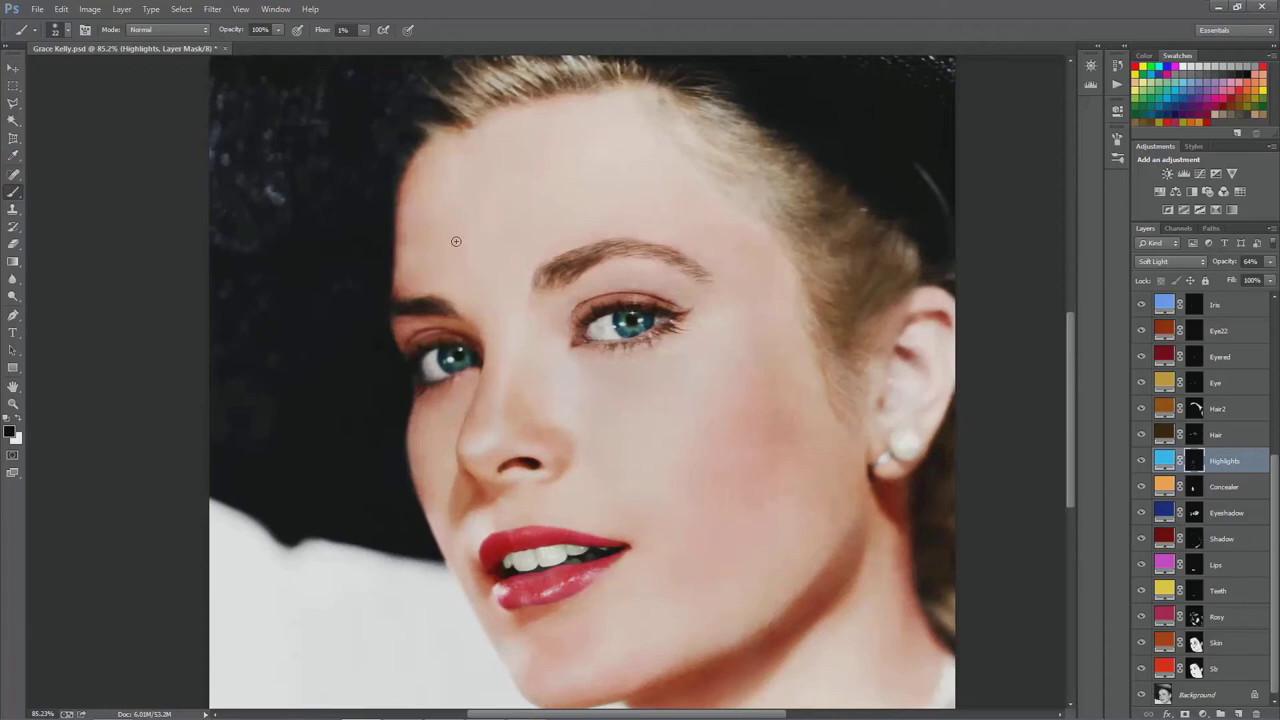
drag(516, 378, 429, 349)
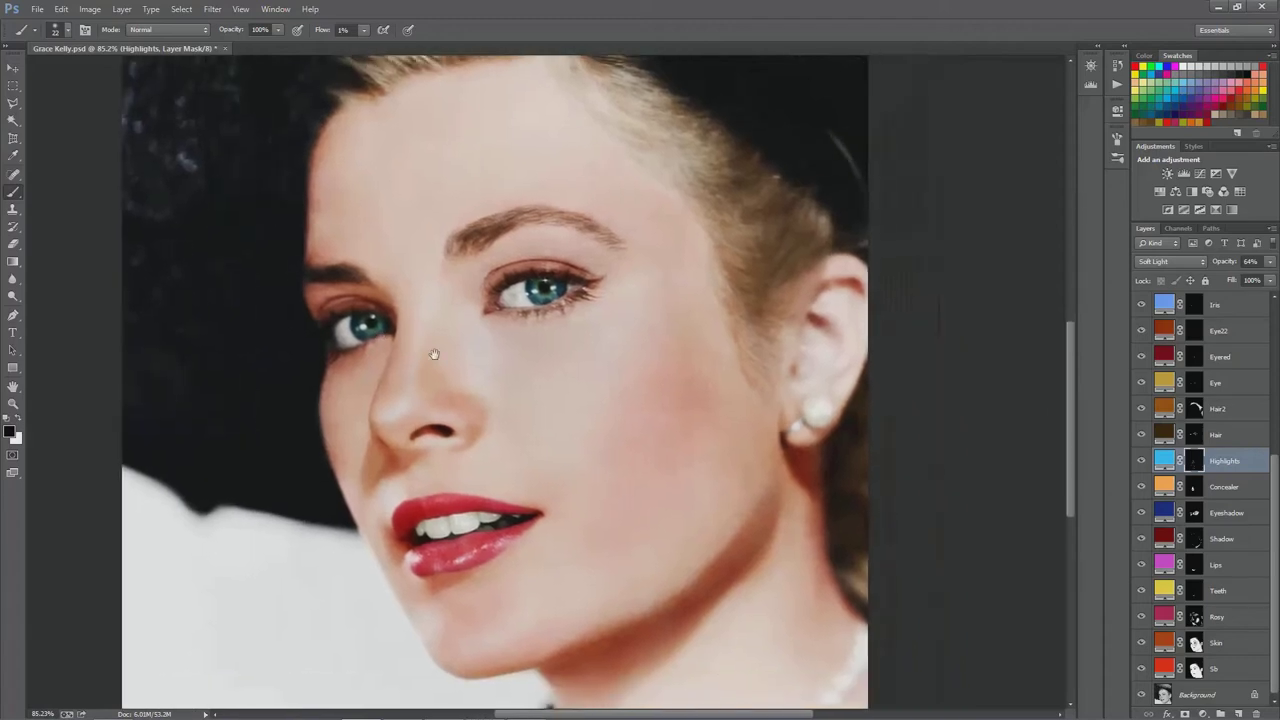
Show the Hair layer's mask on its own to examine the painted eyebrows and eyelashes.
click(1197, 443)
click(1196, 414)
click(1197, 435)
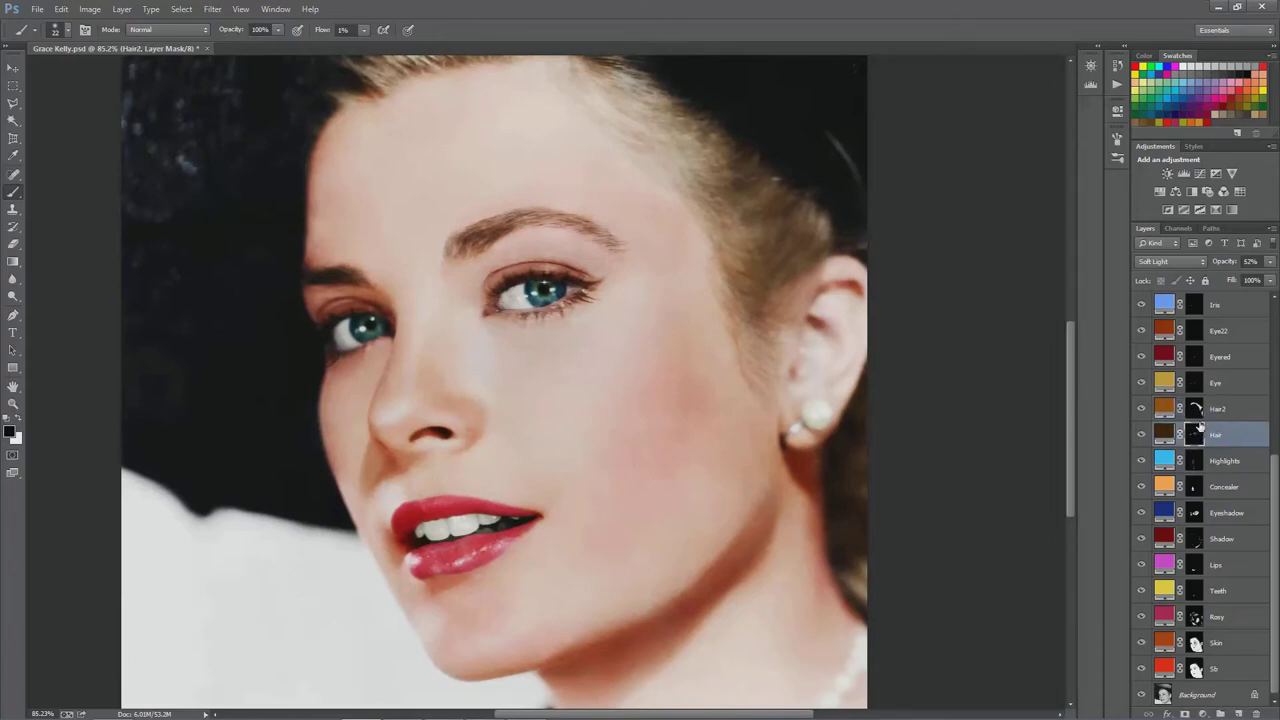
alt+click(1197, 435)
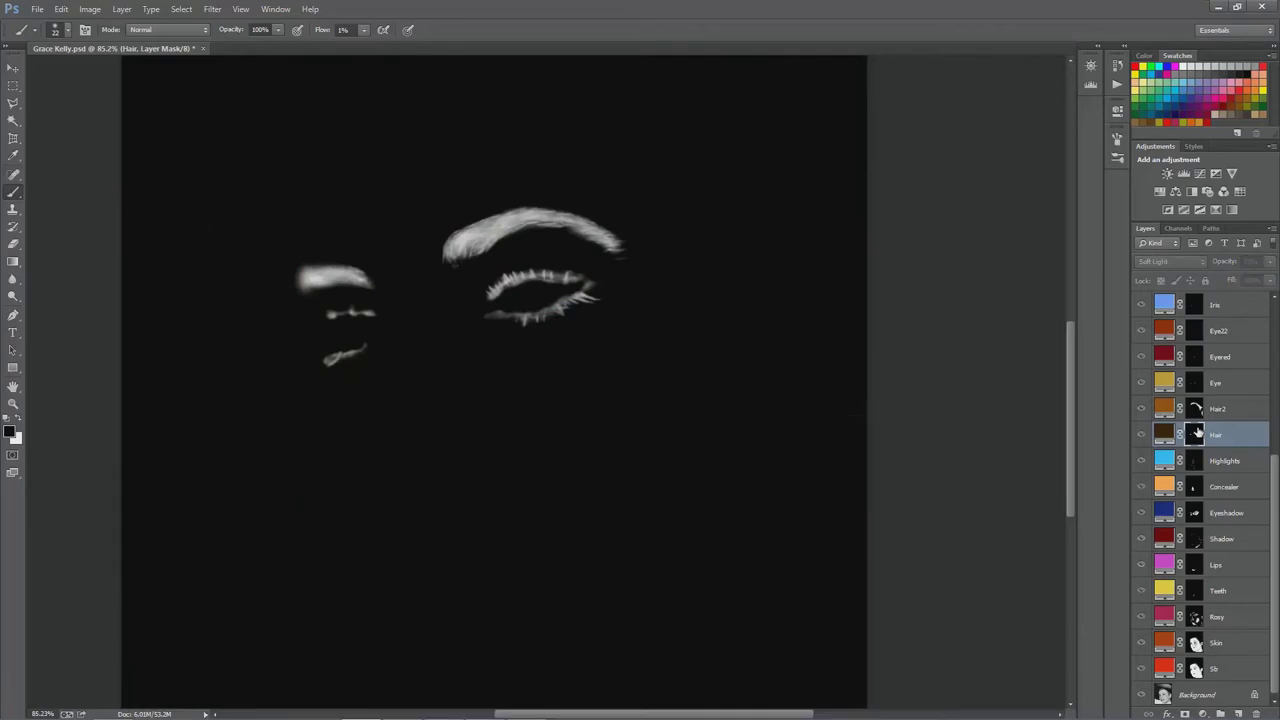
Show the Hair2 layer's mask on its own, return to the full image and examine the hair around the hat.
alt+click(1196, 409)
drag(983, 418, 969, 453)
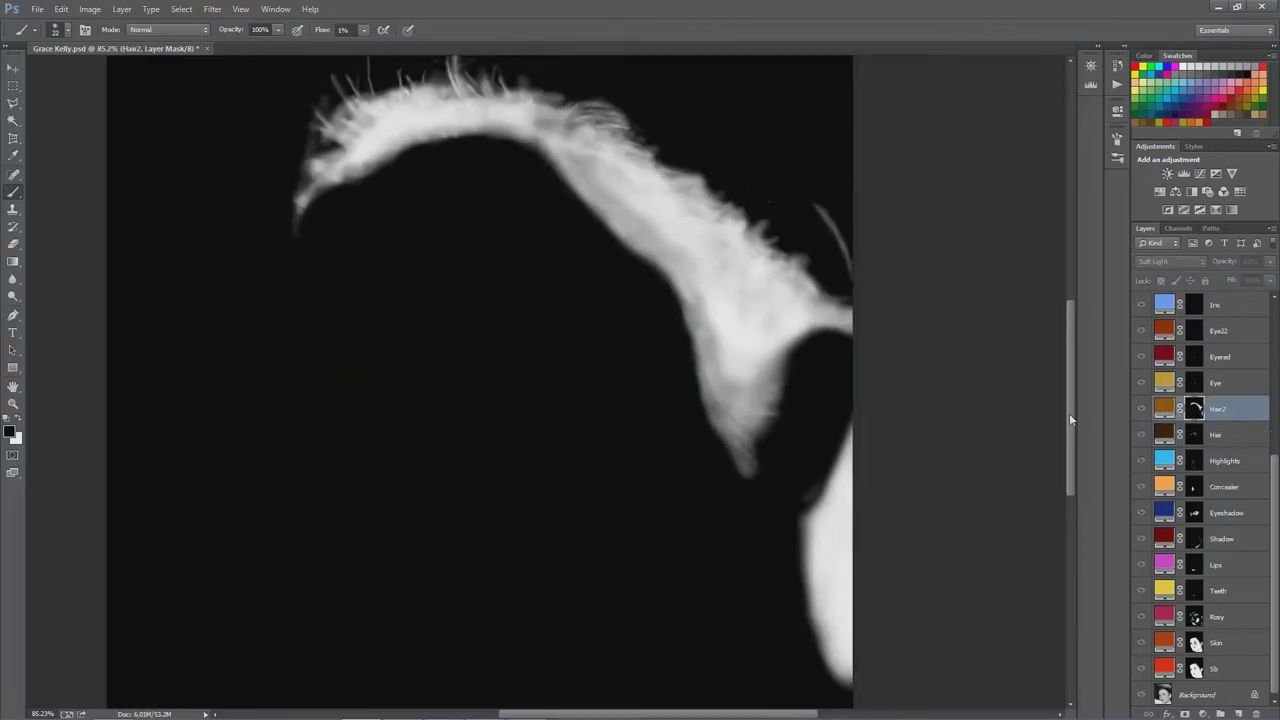
alt+click(1195, 409)
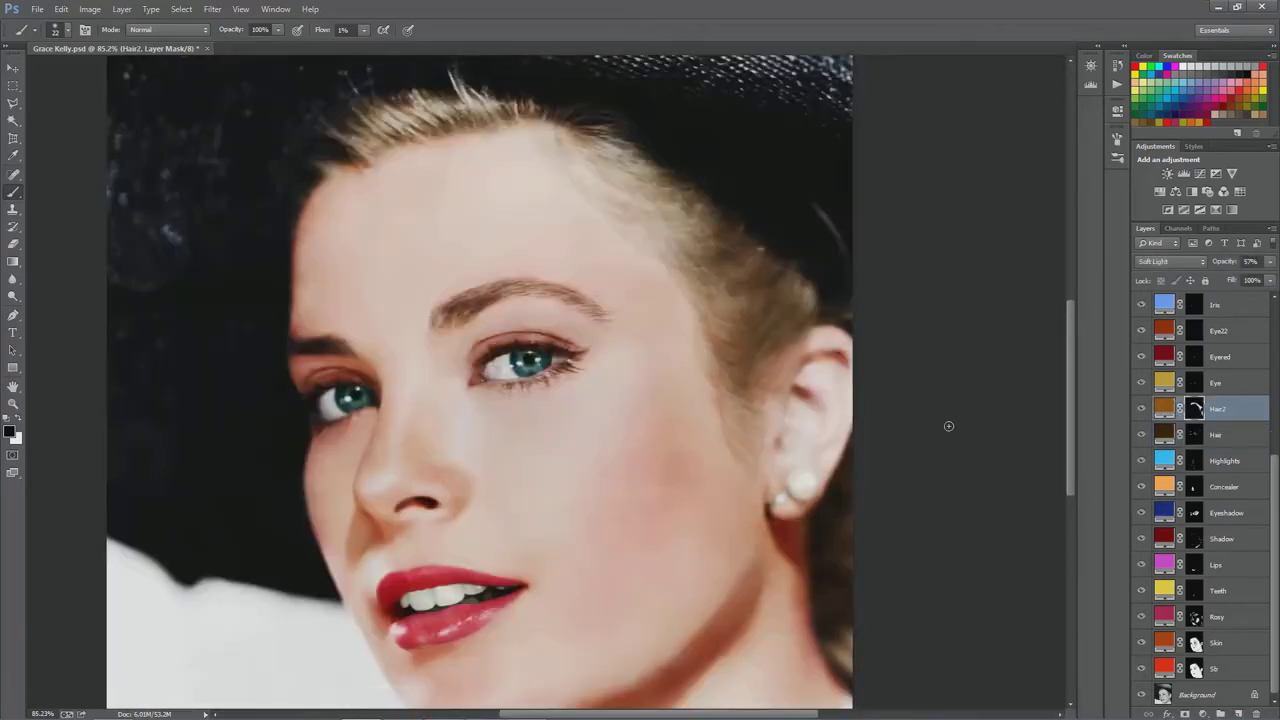
drag(589, 335, 609, 365)
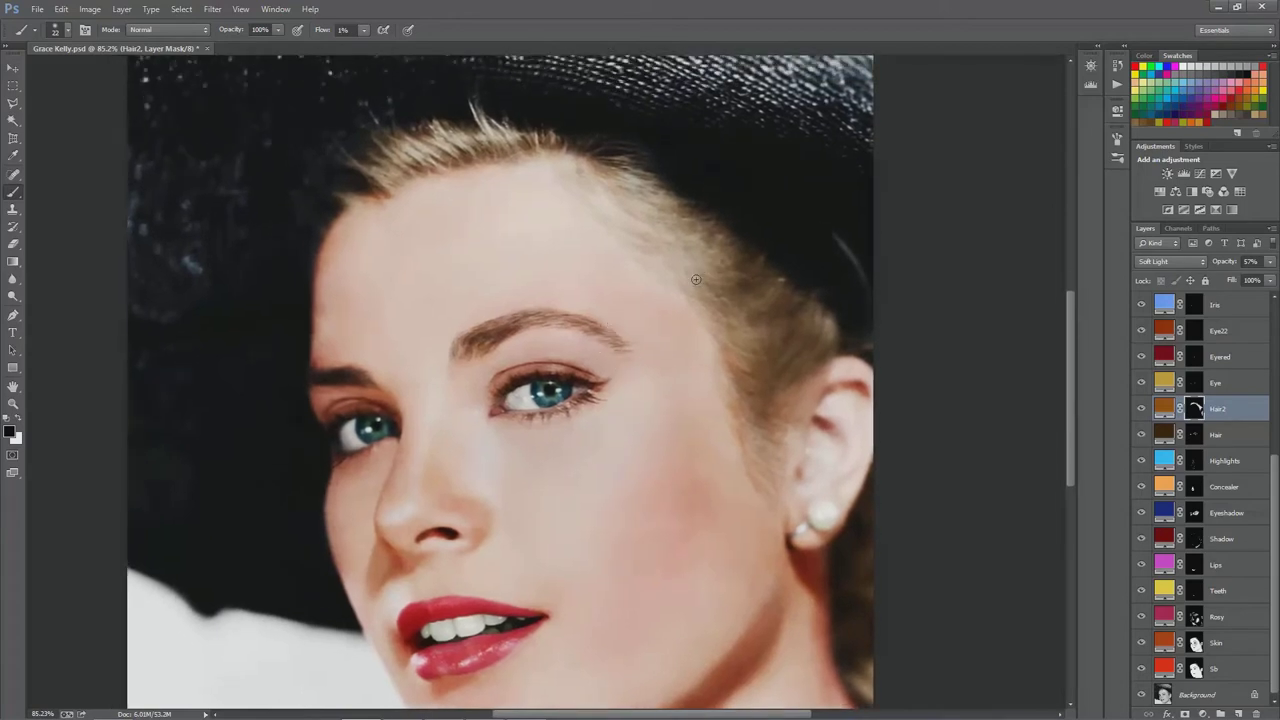
drag(663, 314, 674, 294)
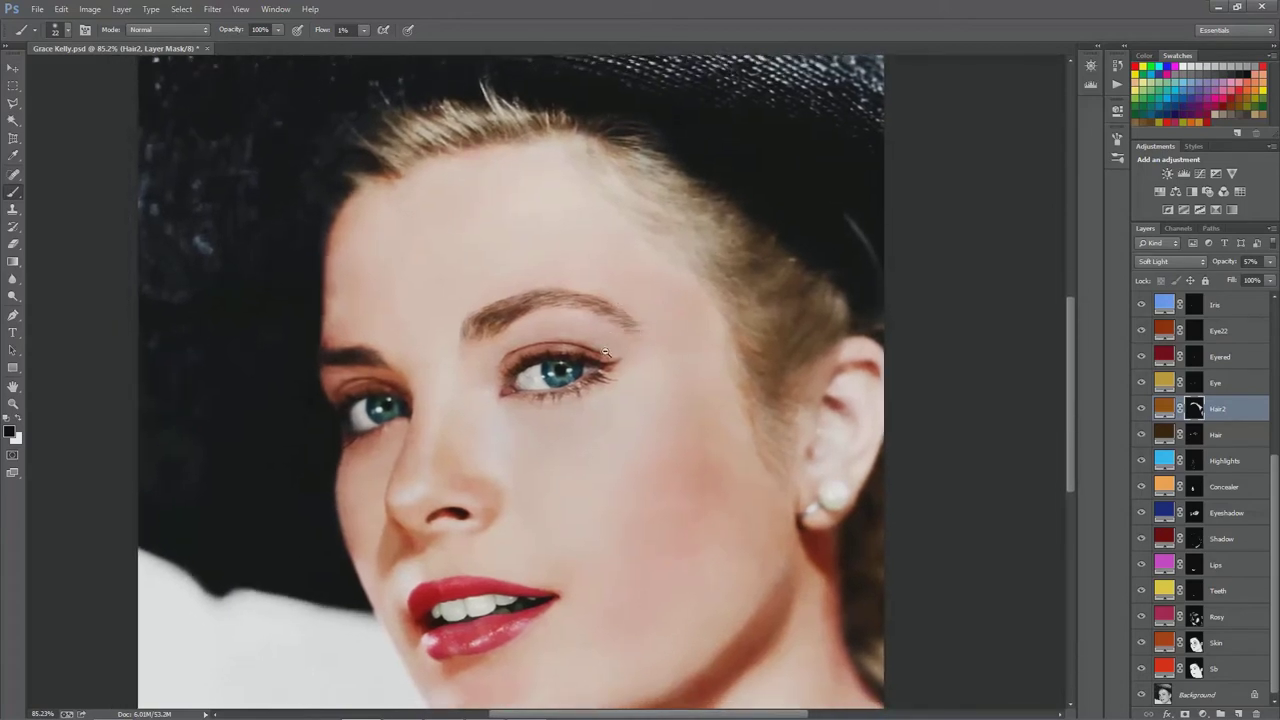
scroll(606, 352, down, 1)
scroll(657, 342, up, 1)
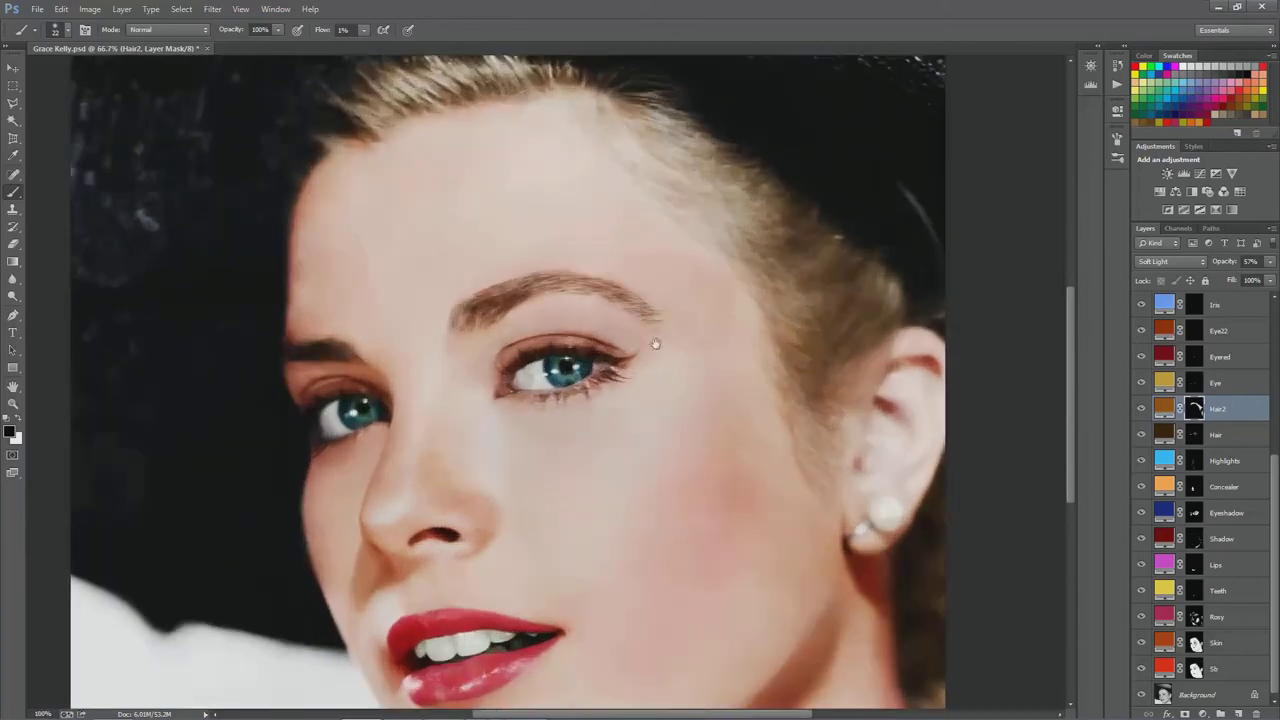
Select the Hair layer's colour fill and examine the eyebrow and eyelashes up close without rasterizing the fill.
click(1148, 434)
scroll(549, 381, down, 1)
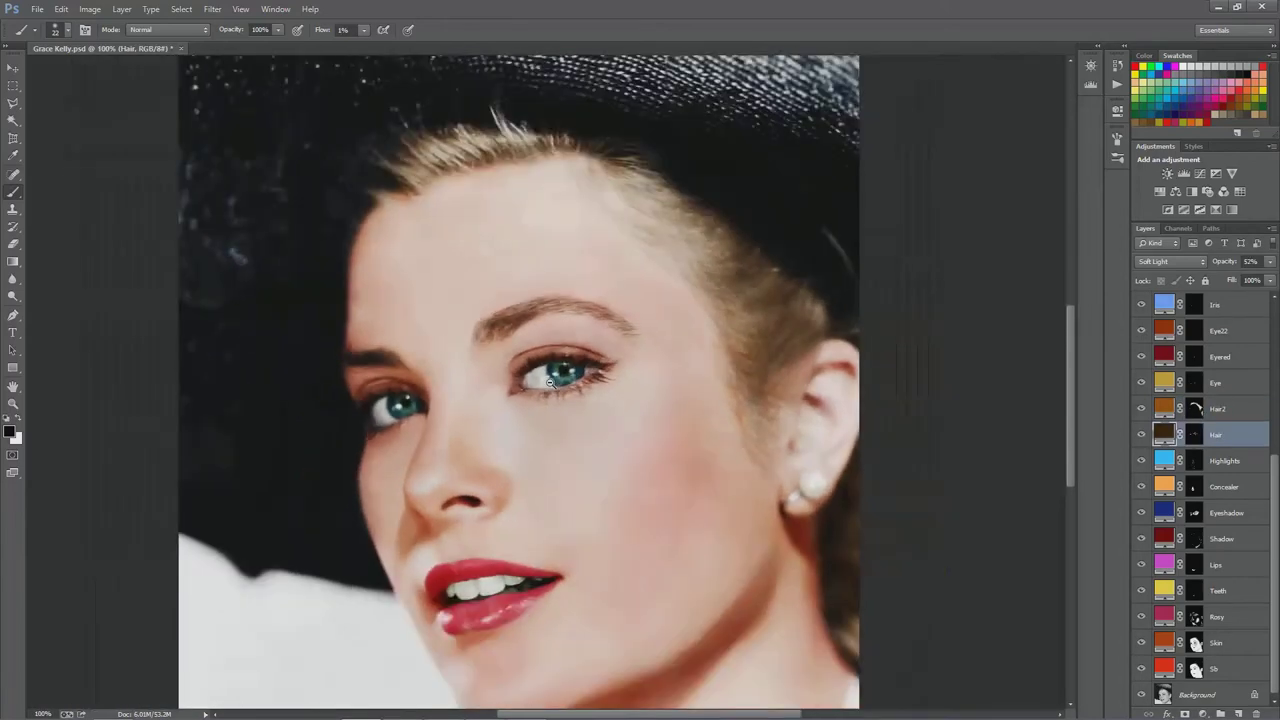
scroll(549, 381, down, 1)
scroll(553, 375, up, 3)
click(539, 462)
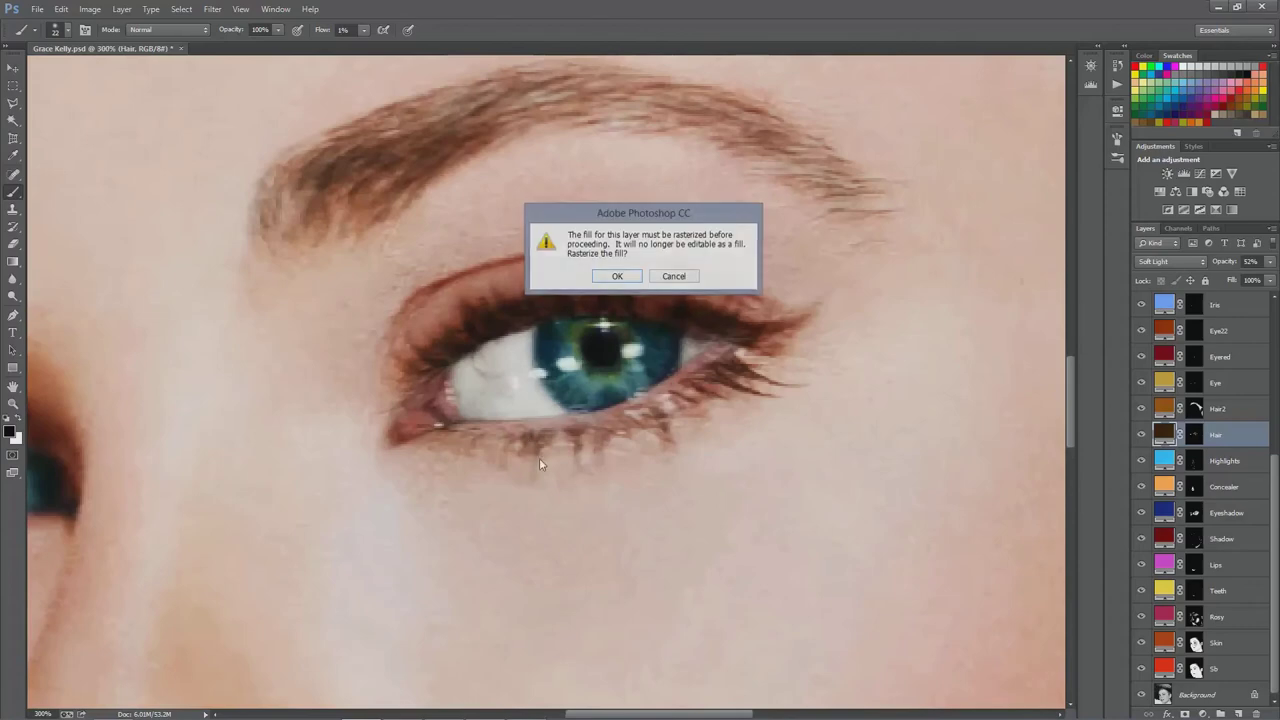
click(673, 276)
click(643, 272)
drag(615, 318, 658, 362)
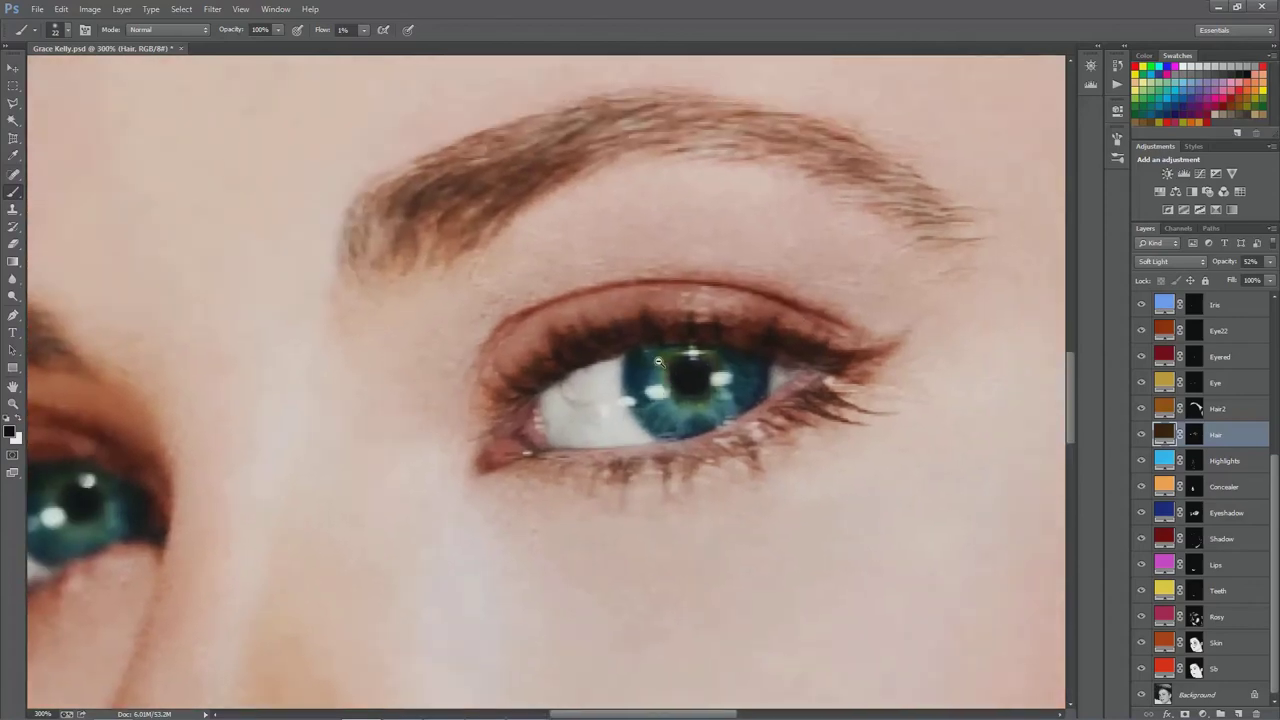
scroll(658, 362, down, 3)
scroll(796, 347, up, 2)
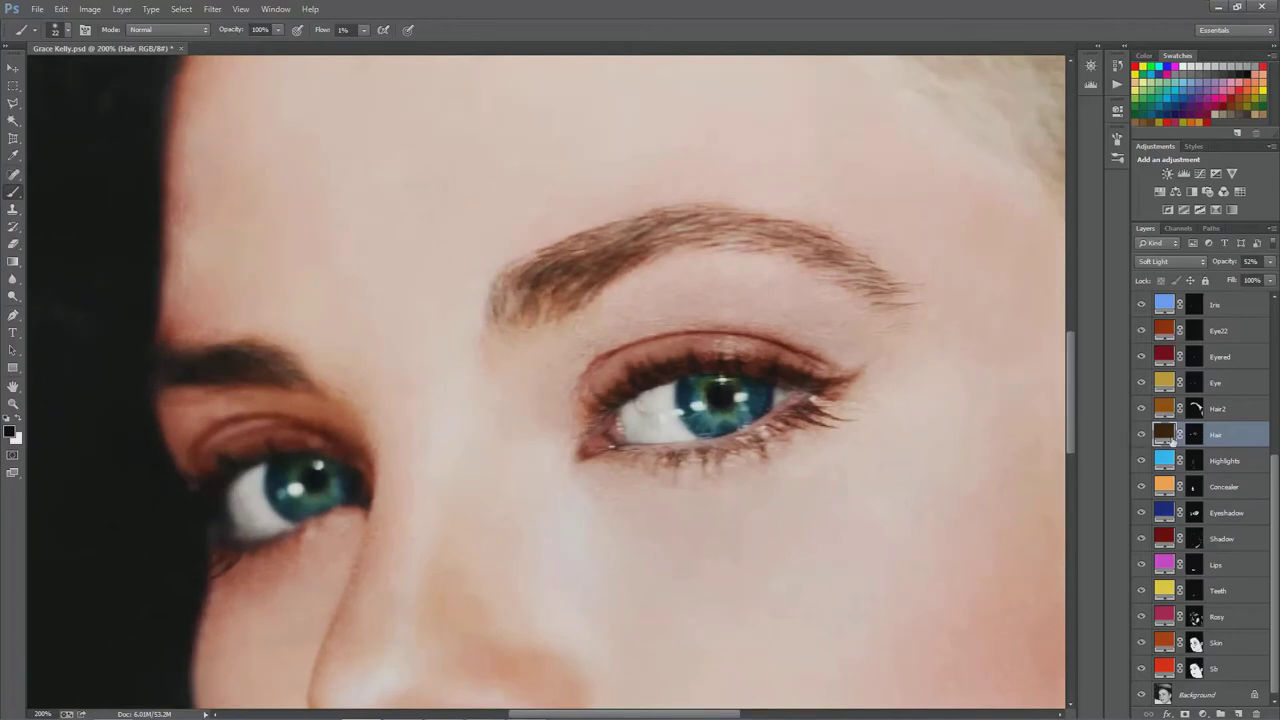
Show the Hair layer's mask on its own again, return to the full image and examine the individual eyebrow hairs.
alt+click(1193, 436)
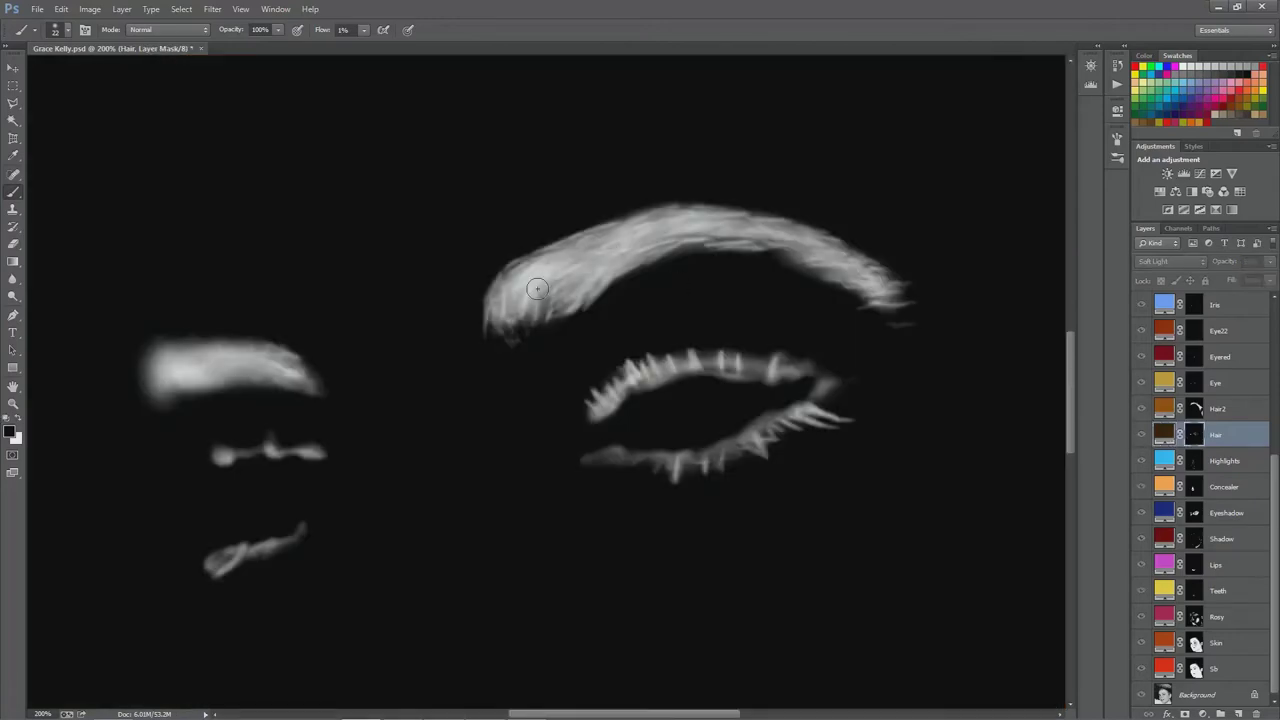
alt+click(1194, 436)
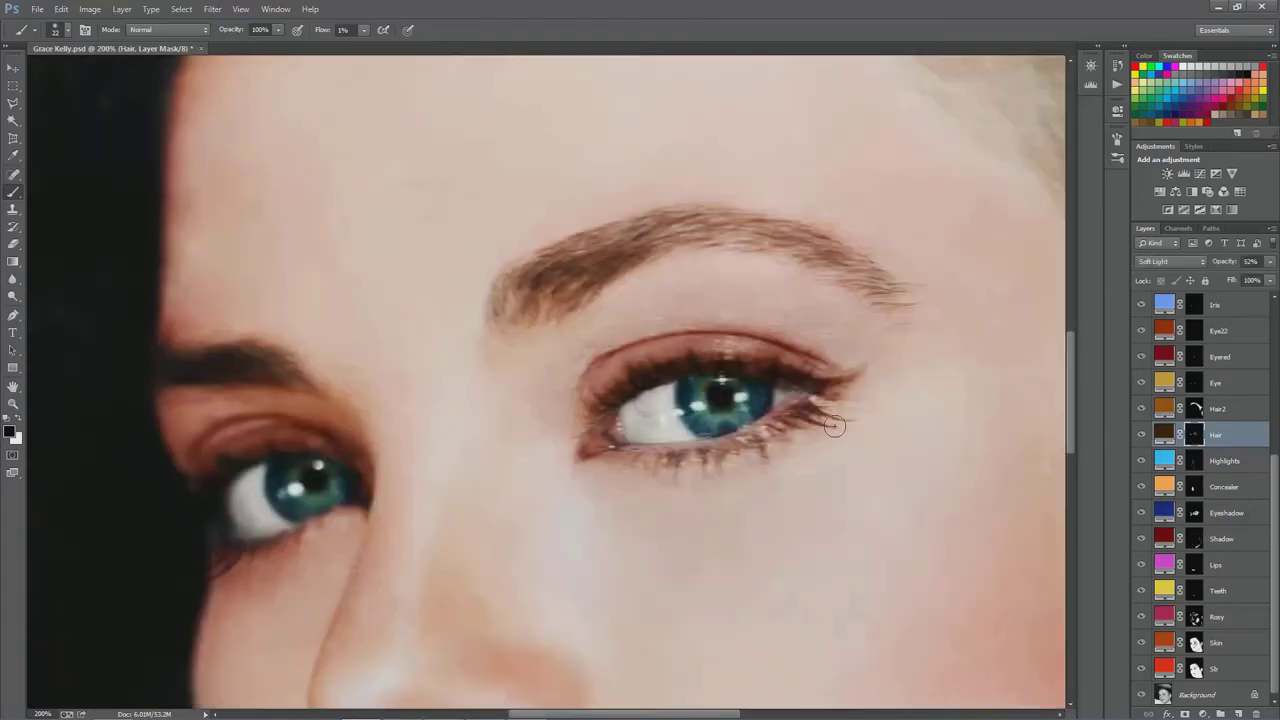
scroll(835, 426, down, 3)
scroll(834, 297, up, 6)
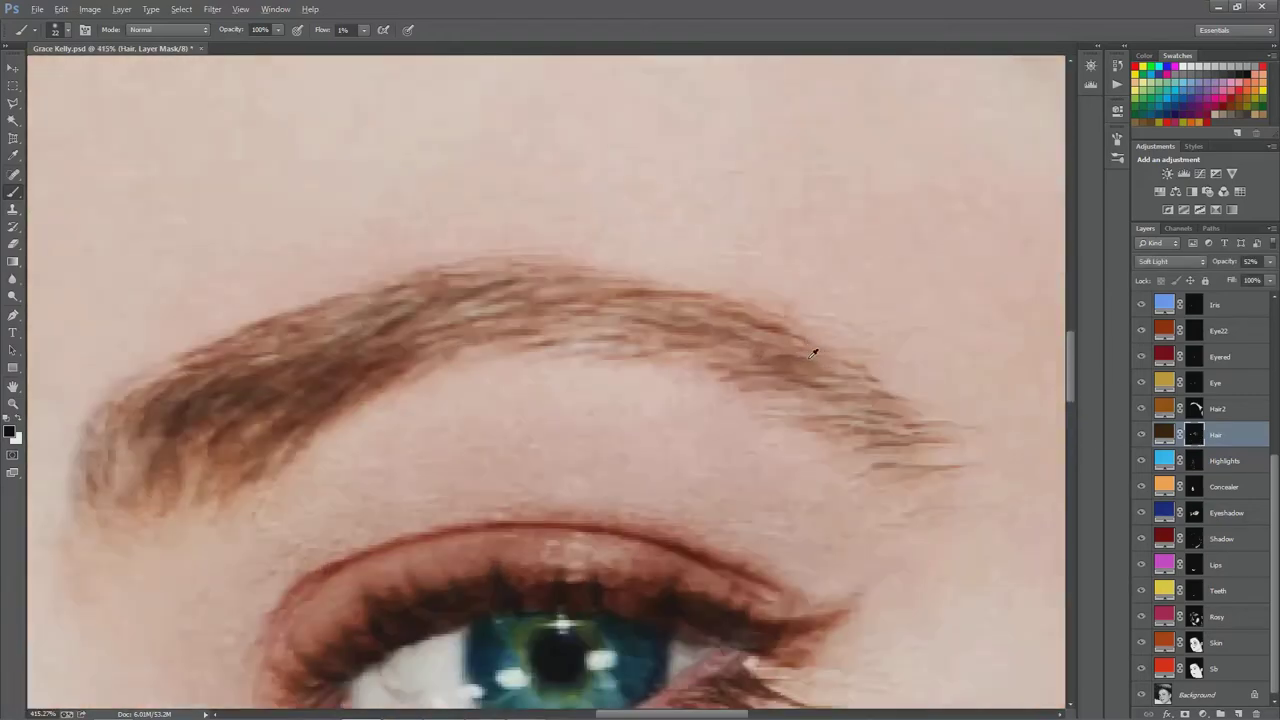
scroll(813, 353, down, 2)
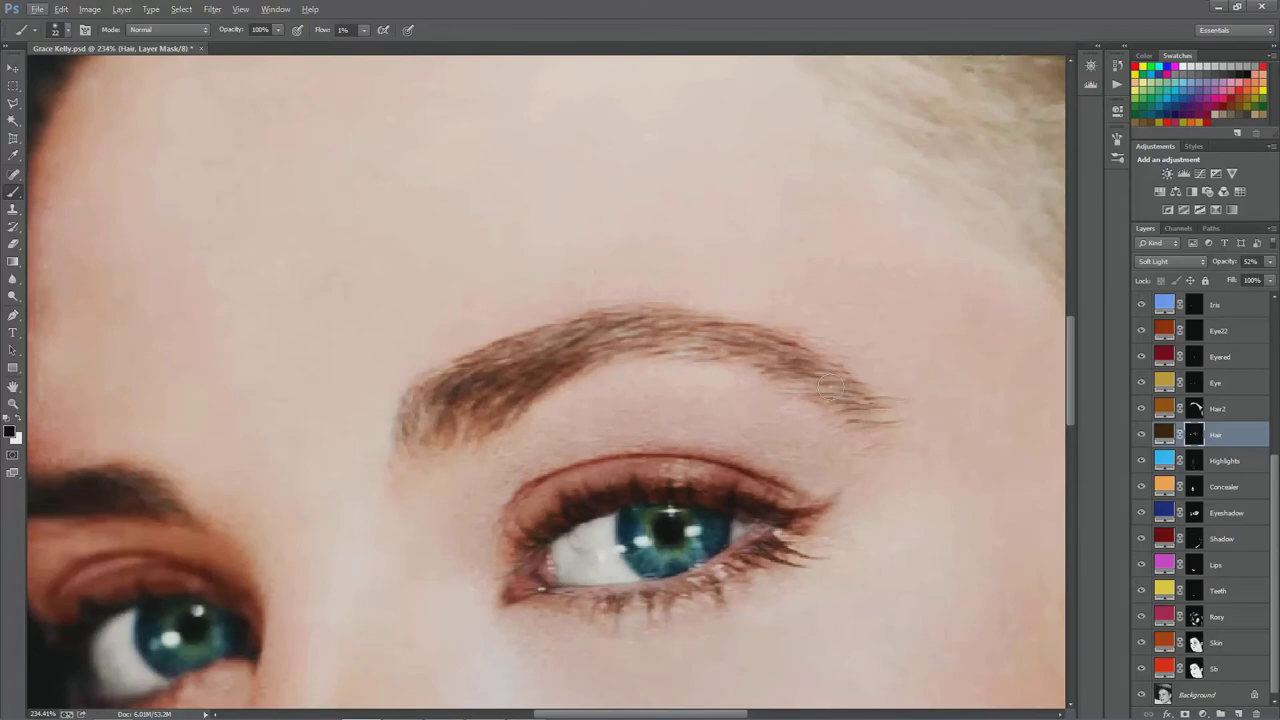
Compare the eyebrow's colouring up close with its look in the whole portrait.
scroll(812, 380, down, 3)
scroll(729, 408, up, 2)
scroll(632, 409, down, 2)
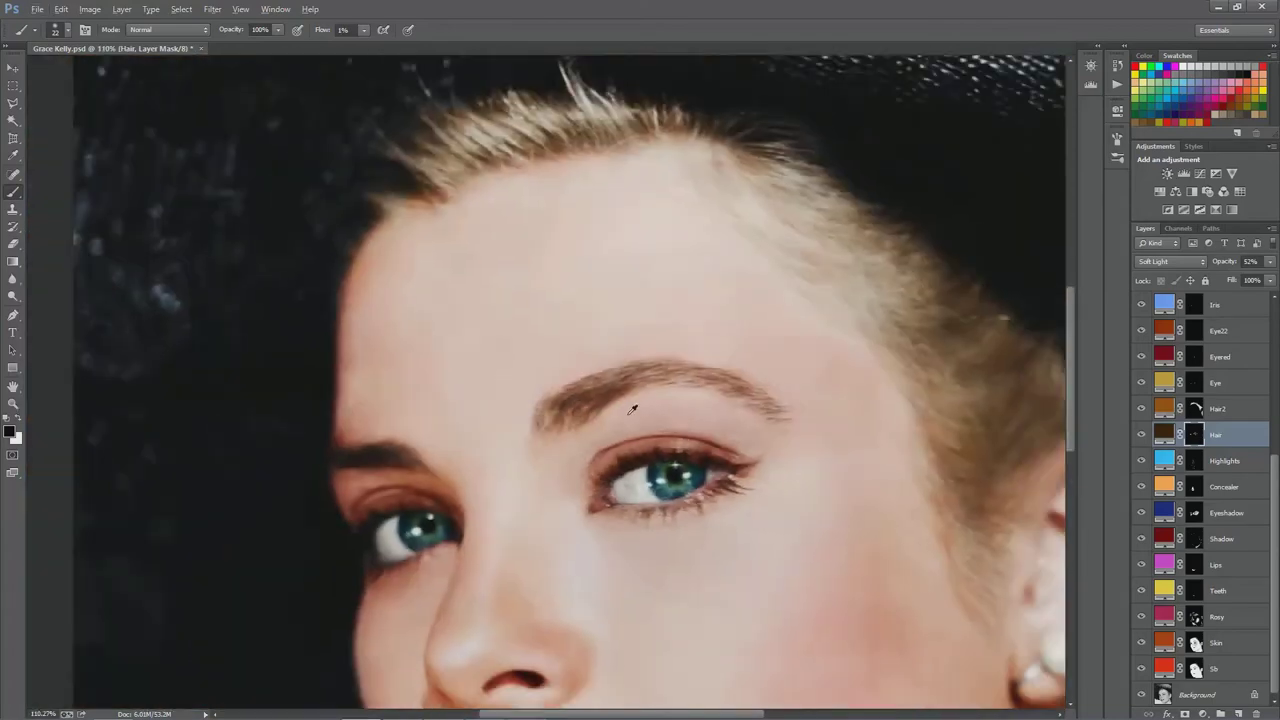
scroll(632, 409, down, 2)
scroll(629, 370, up, 5)
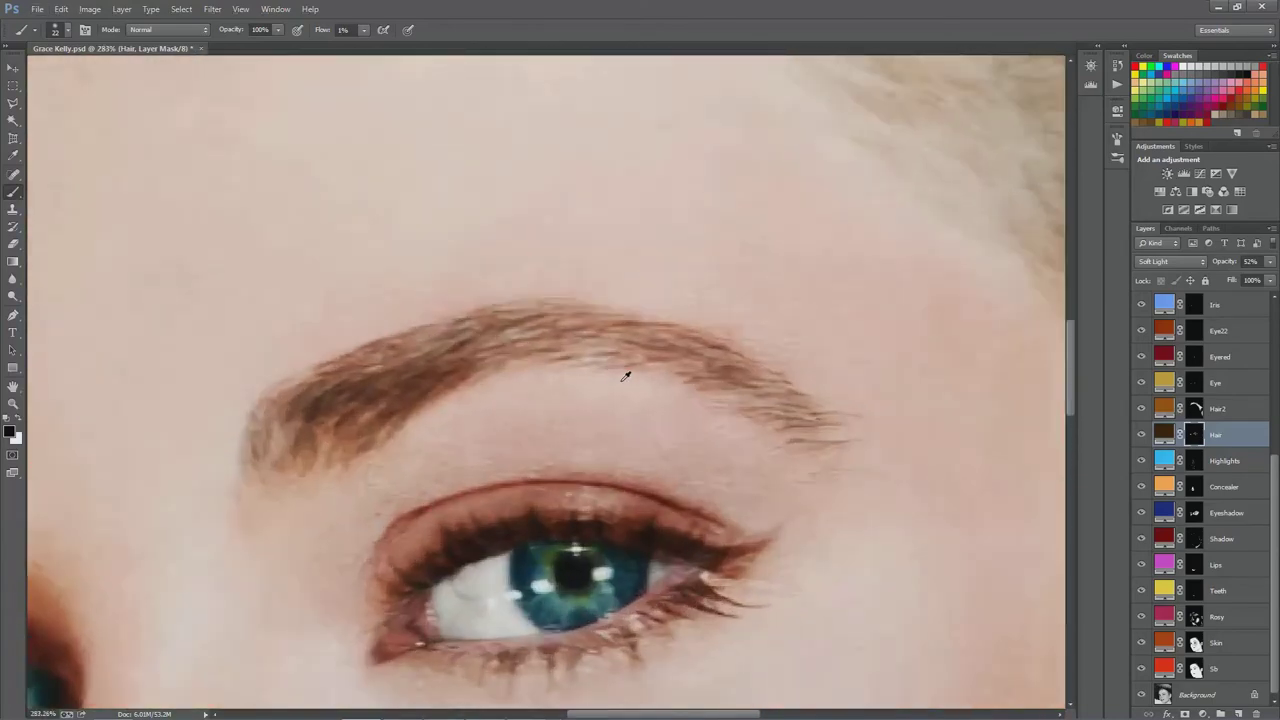
scroll(625, 376, down, 5)
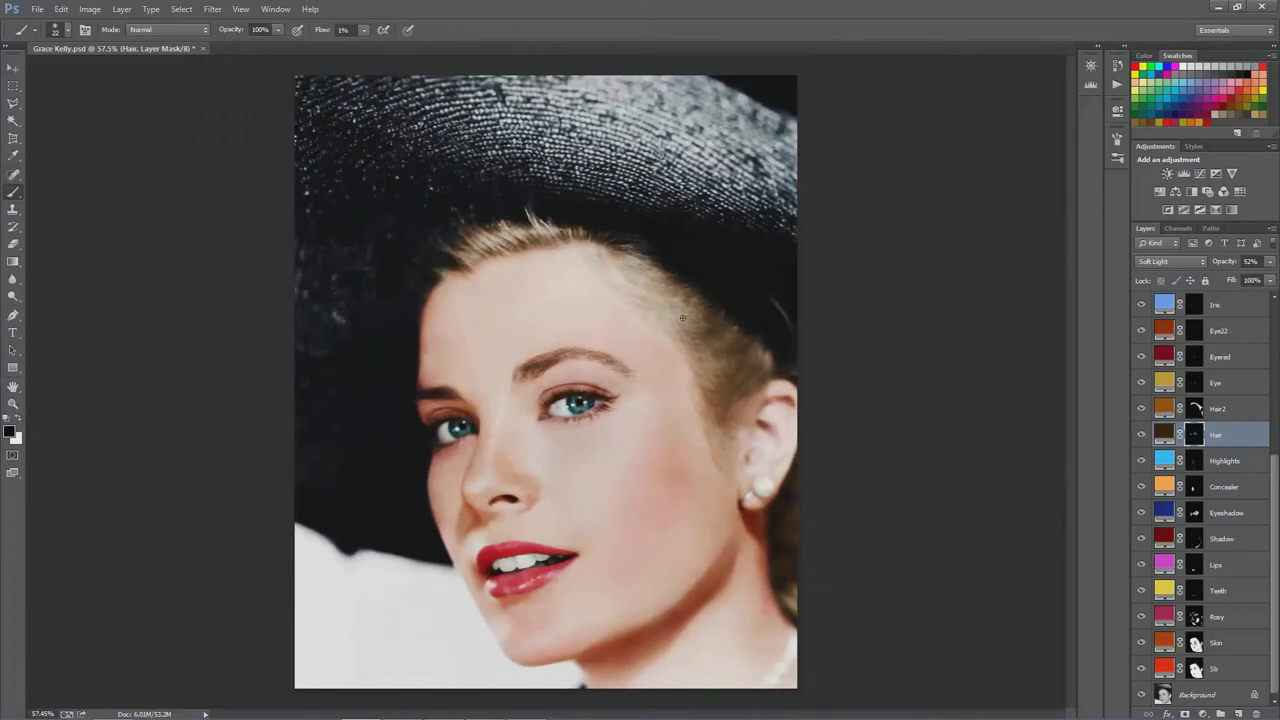
Load the Sb layer's mask as an inverted selection, examine its edge along the hairline, and deselect it.
scroll(598, 303, up, 3)
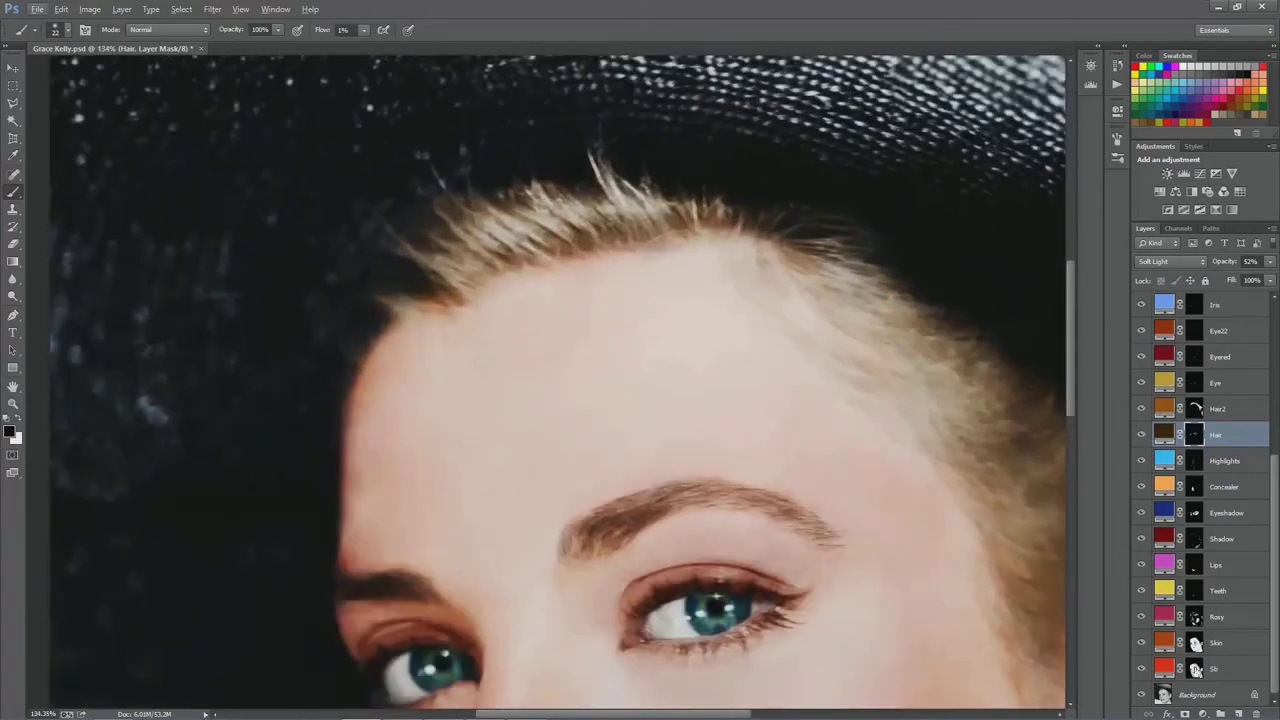
ctrl+click(1195, 669)
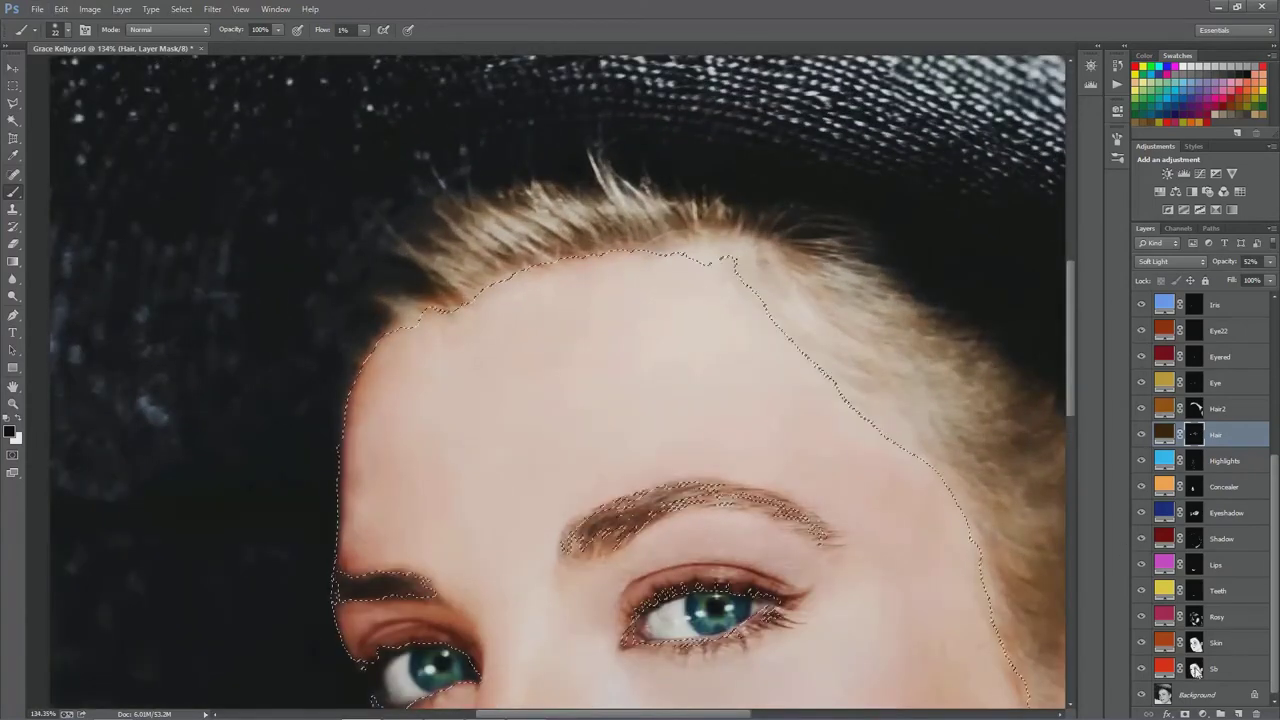
scroll(727, 449, down, 2)
scroll(613, 380, up, 3)
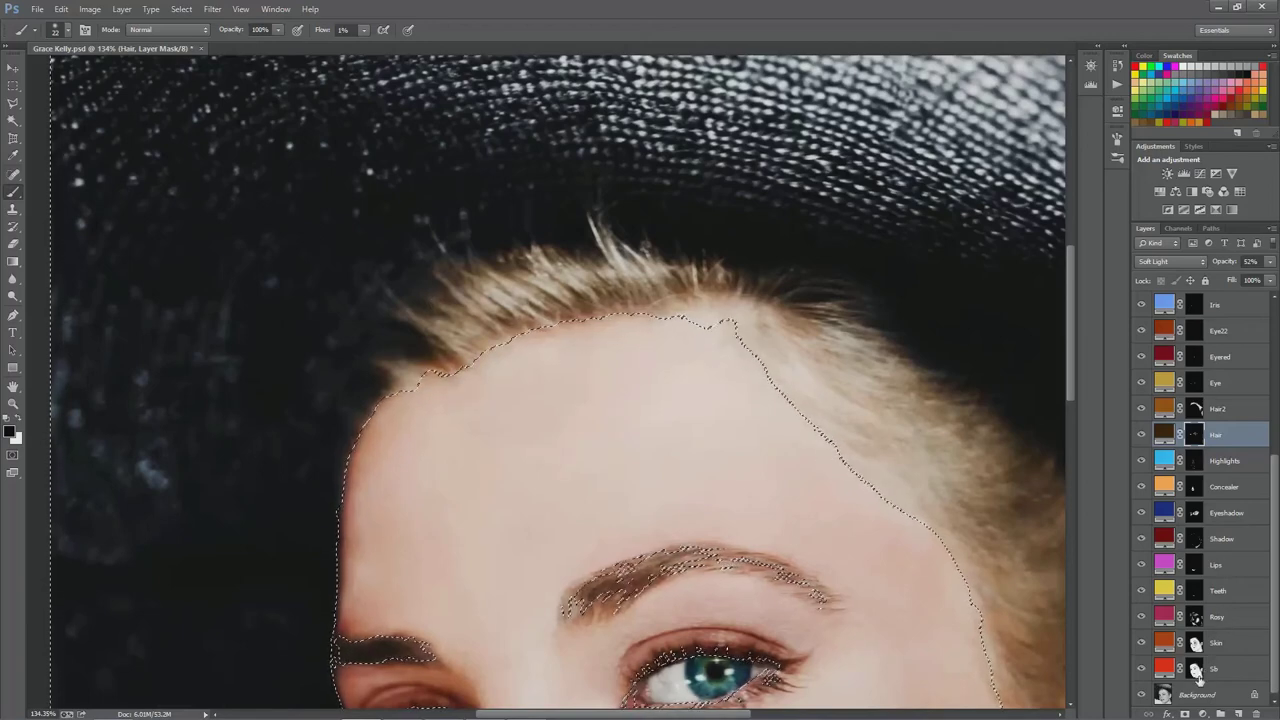
scroll(658, 422, down, 3)
scroll(743, 471, up, 2)
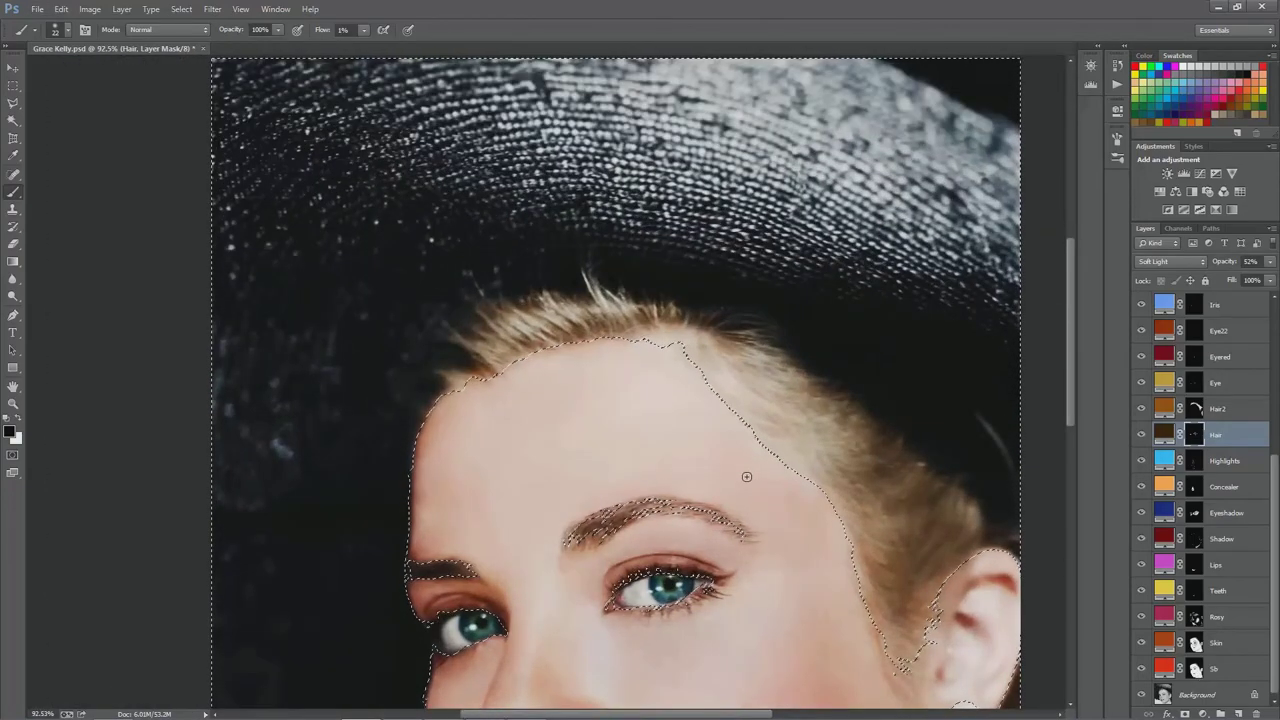
scroll(746, 476, down, 3)
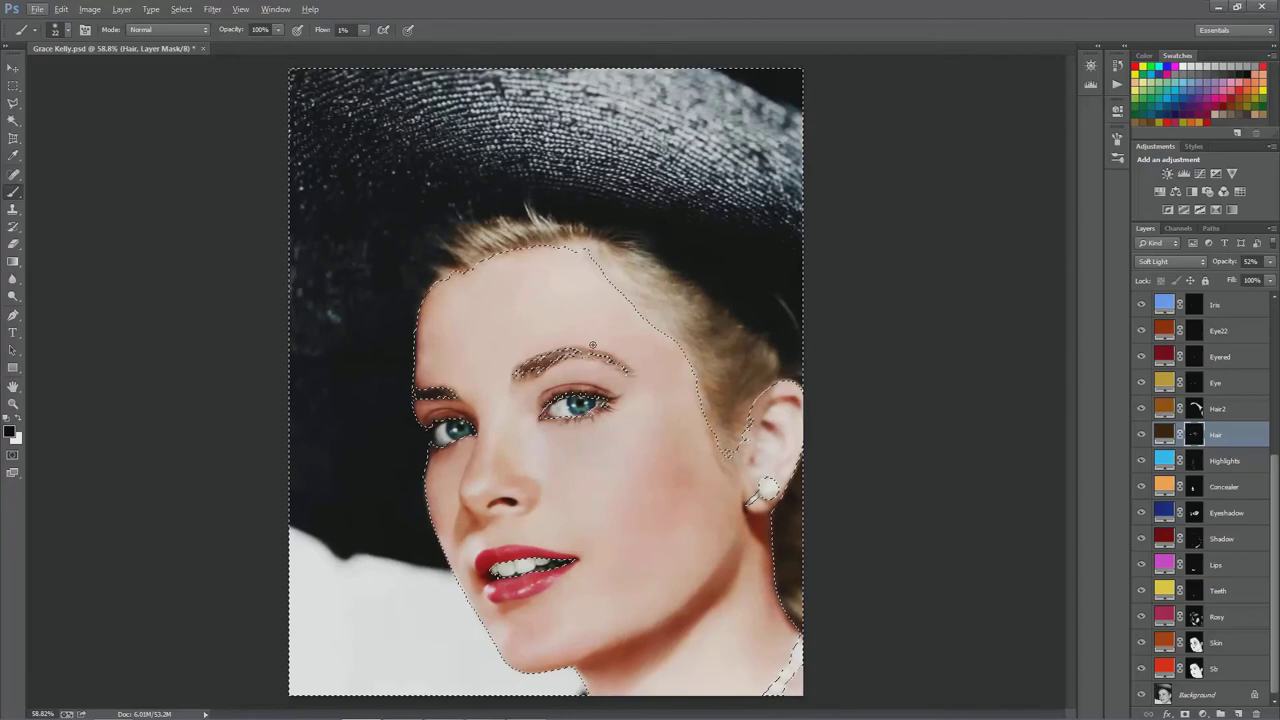
scroll(565, 240, up, 3)
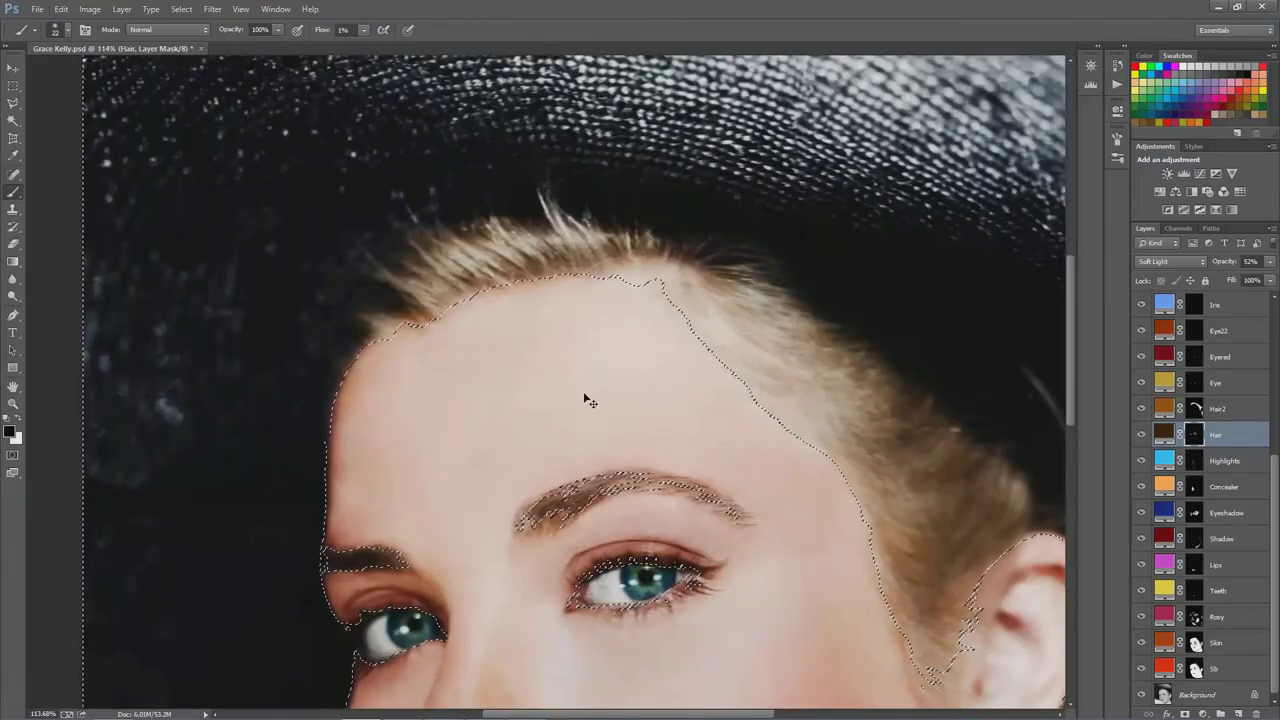
key(ctrl+d)
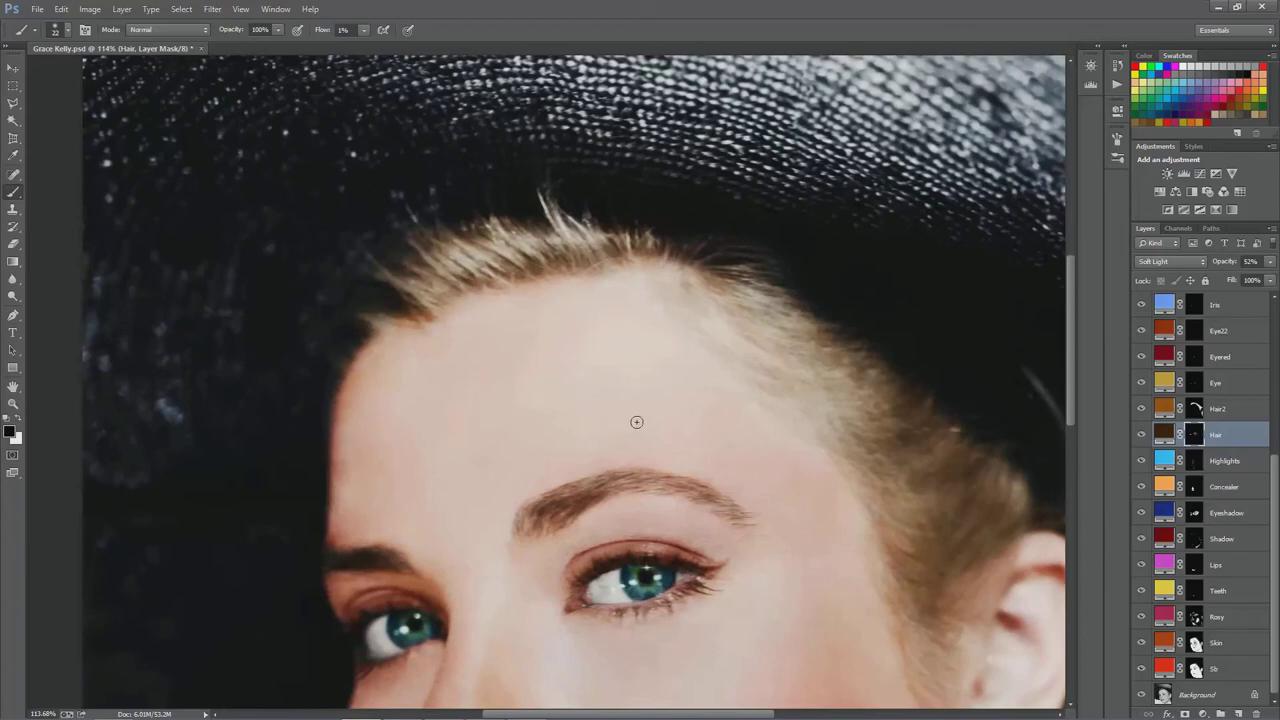
Select the Eye layer and toggle its visibility to compare the eye with and without it.
scroll(631, 403, down, 3)
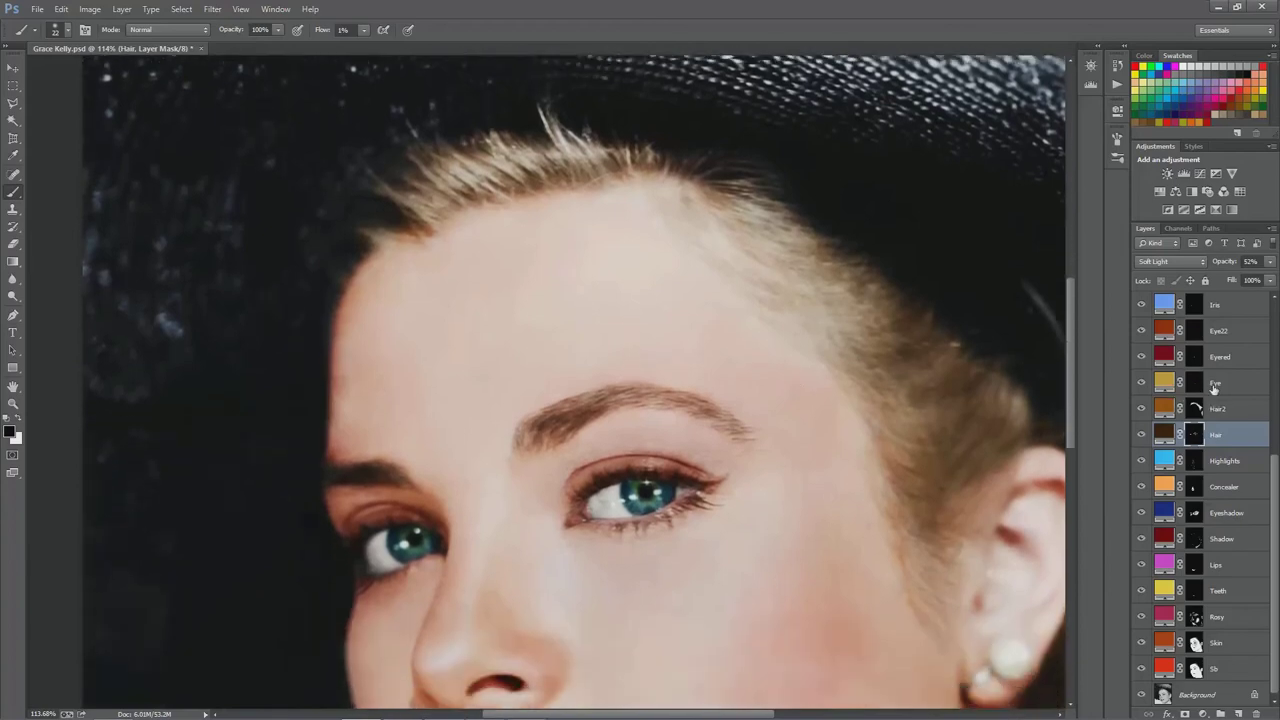
click(1214, 386)
scroll(650, 515, up, 7)
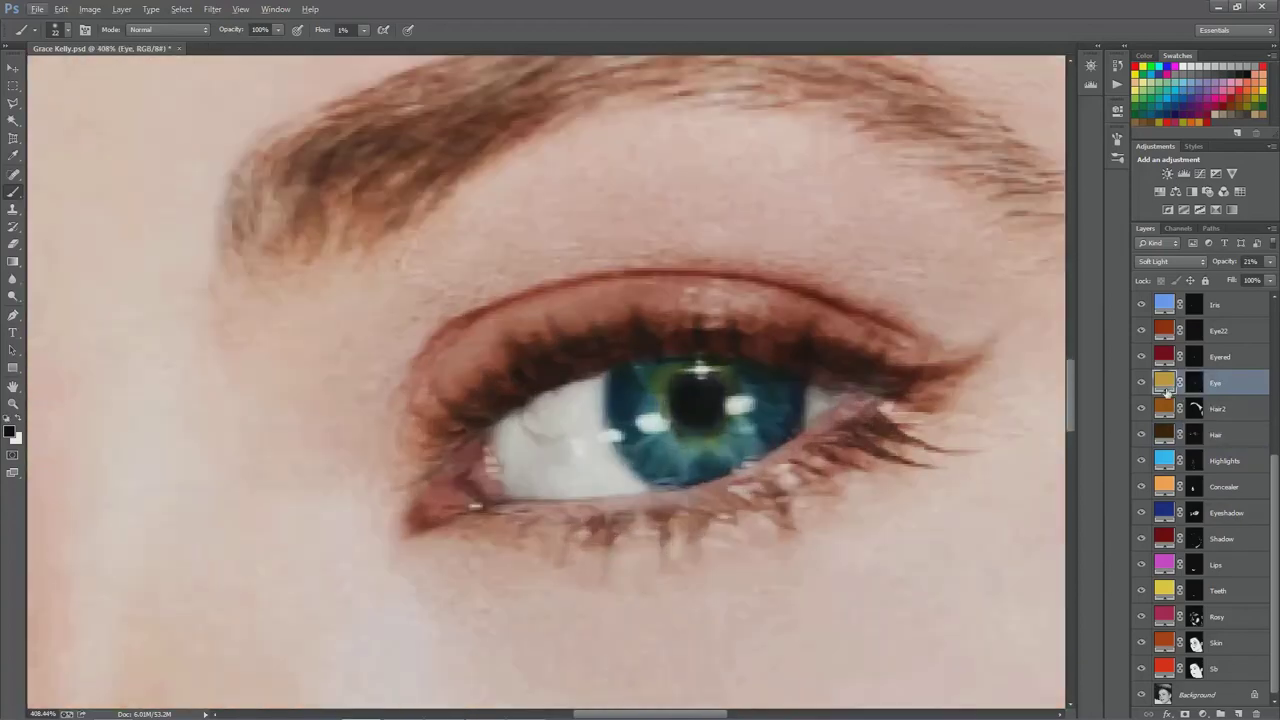
click(1142, 383)
click(1142, 383)
click(1142, 383)
click(1142, 383)
Toggle the Eye layer's visibility with the eye close up, and open its fill colour to review it without changing it.
scroll(650, 470, up, 4)
scroll(490, 479, up, 1)
click(1142, 383)
click(1142, 384)
click(1142, 384)
click(1142, 384)
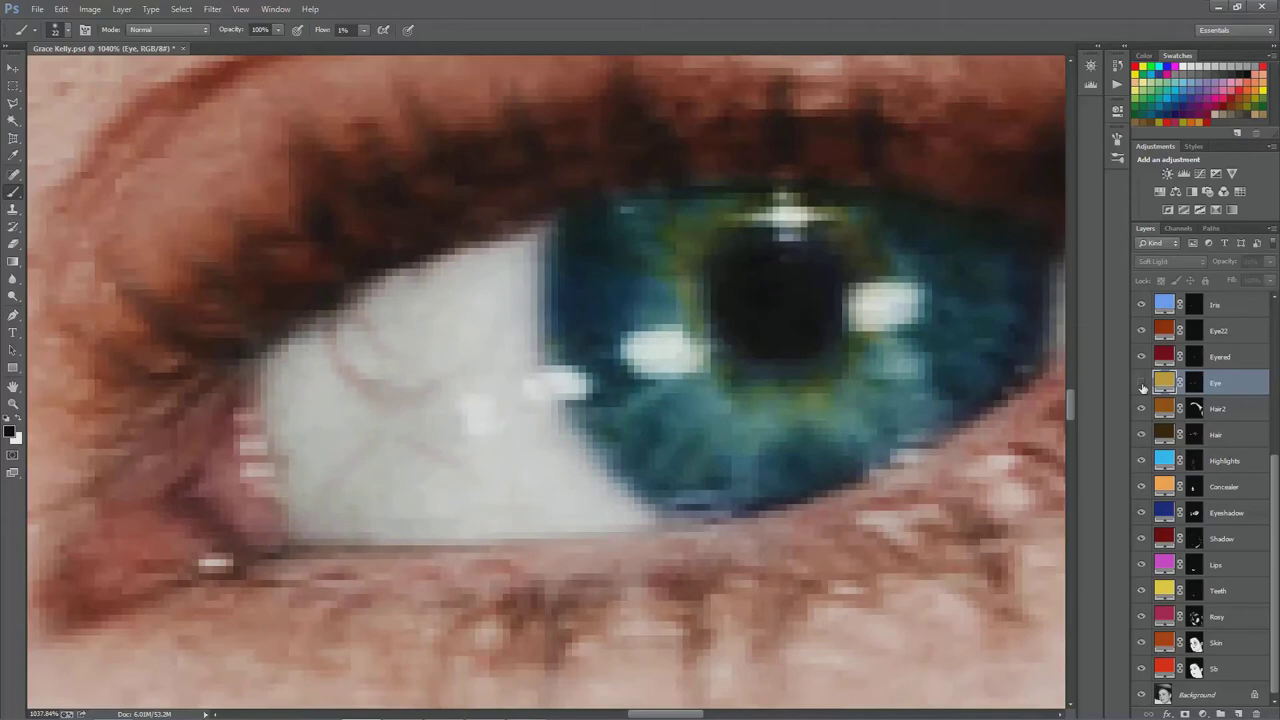
click(1142, 384)
double_click(1164, 385)
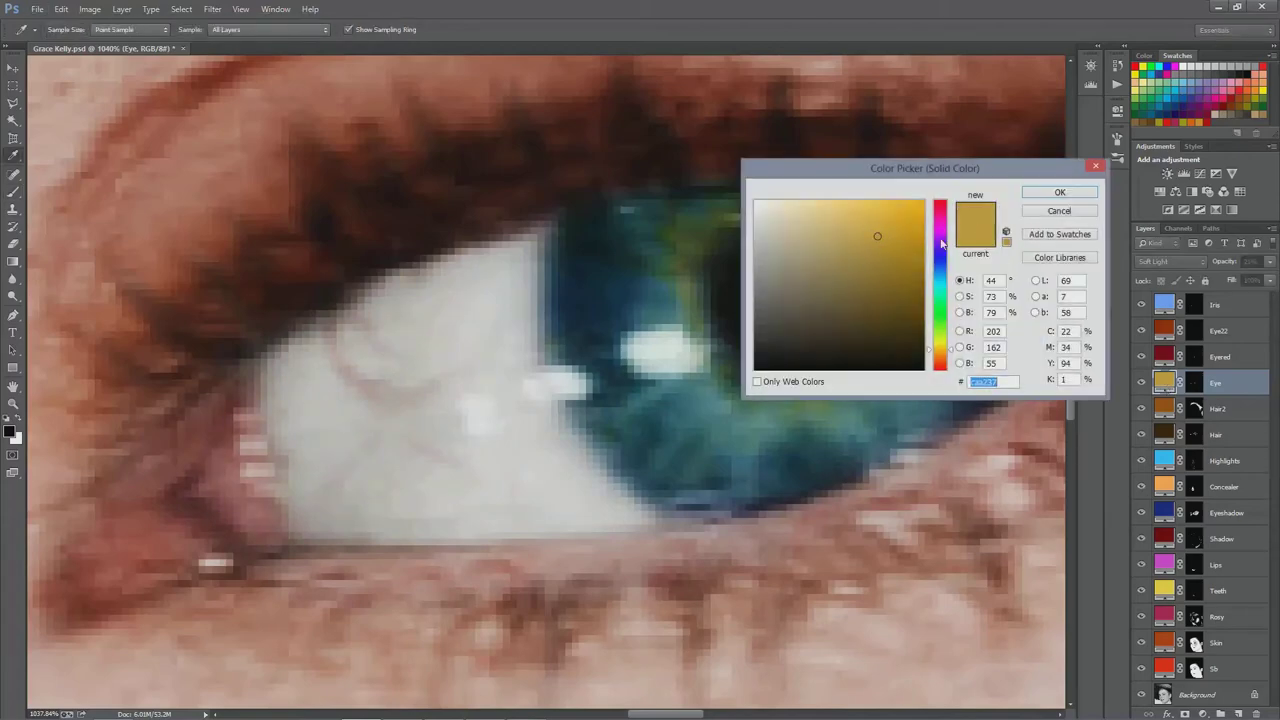
click(1060, 192)
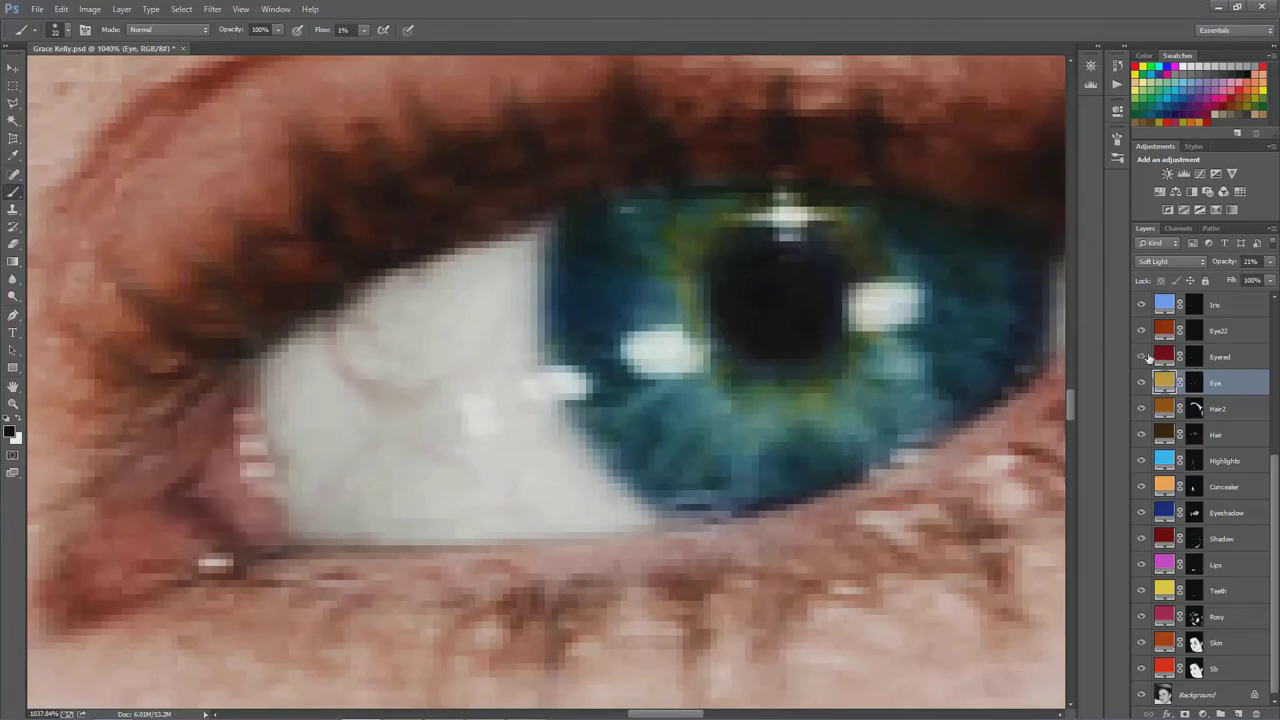
Examine the white and inner corner of the eye up close and compare them with the wider view of the eye area.
scroll(490, 449, down, 3)
scroll(490, 449, down, 3)
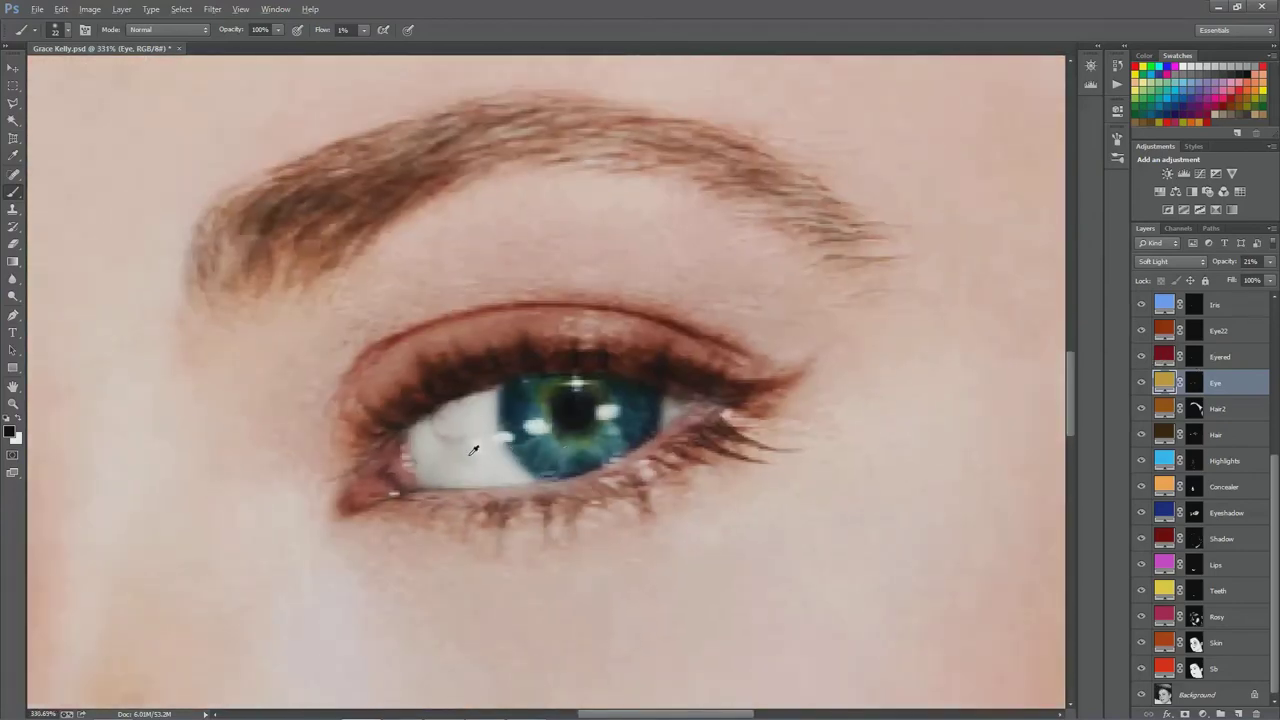
scroll(458, 441, up, 2)
scroll(425, 455, up, 4)
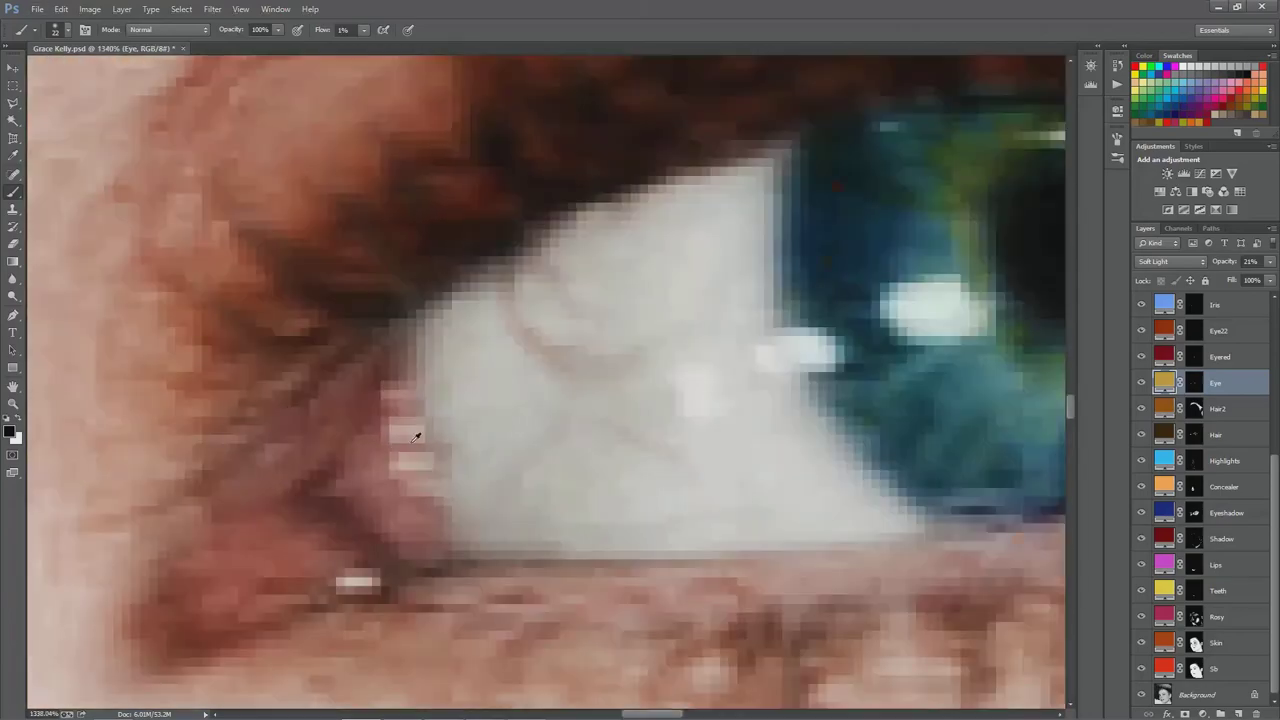
scroll(474, 503, down, 4)
scroll(474, 503, up, 3)
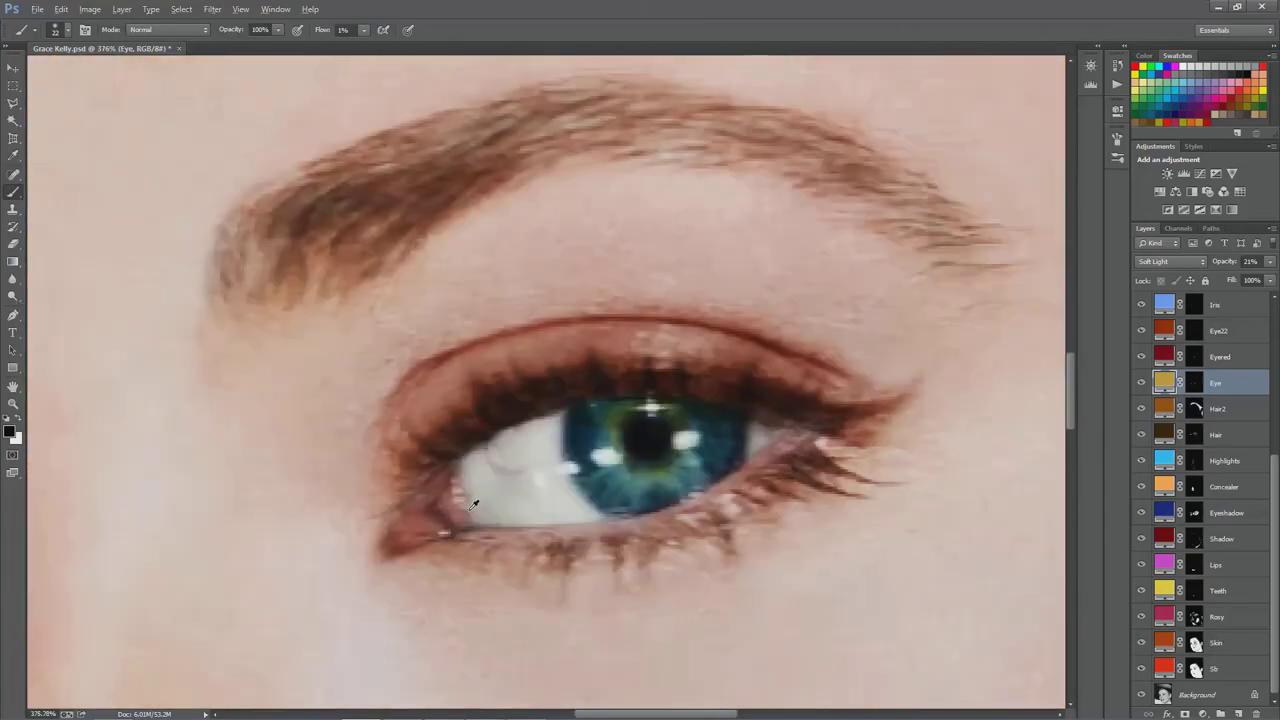
scroll(474, 503, down, 6)
scroll(470, 500, up, 5)
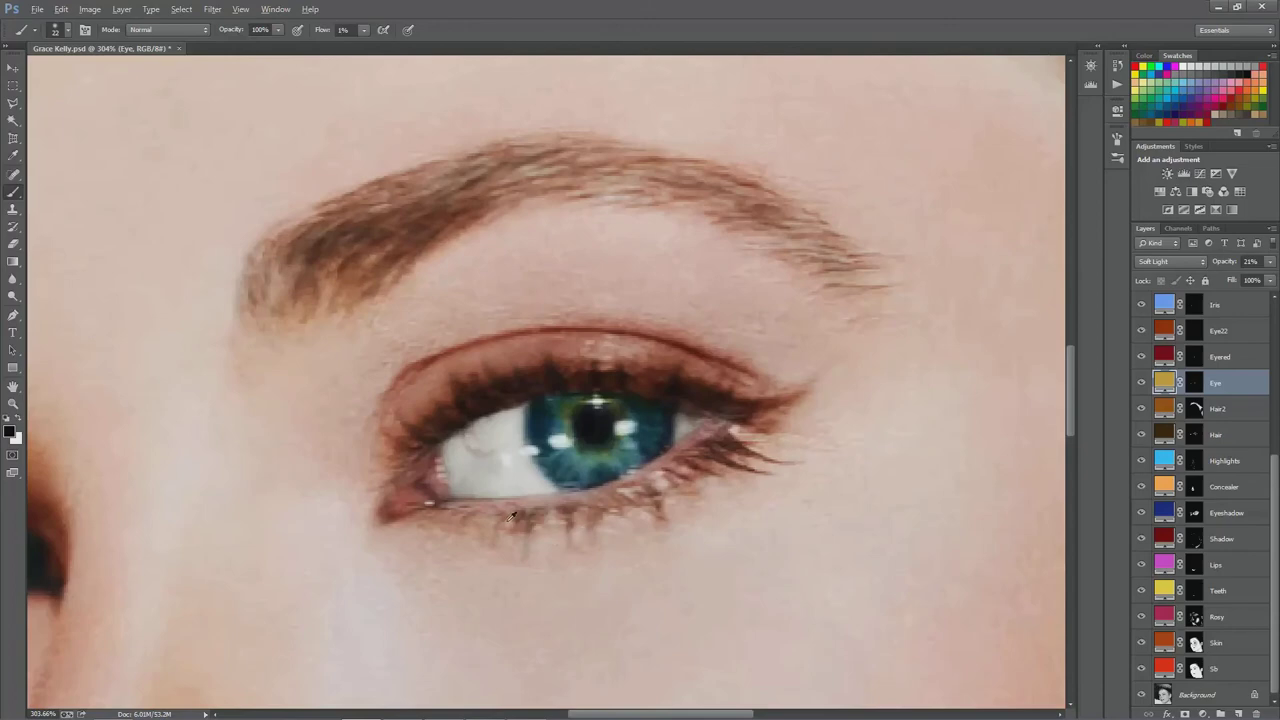
scroll(490, 455, up, 1)
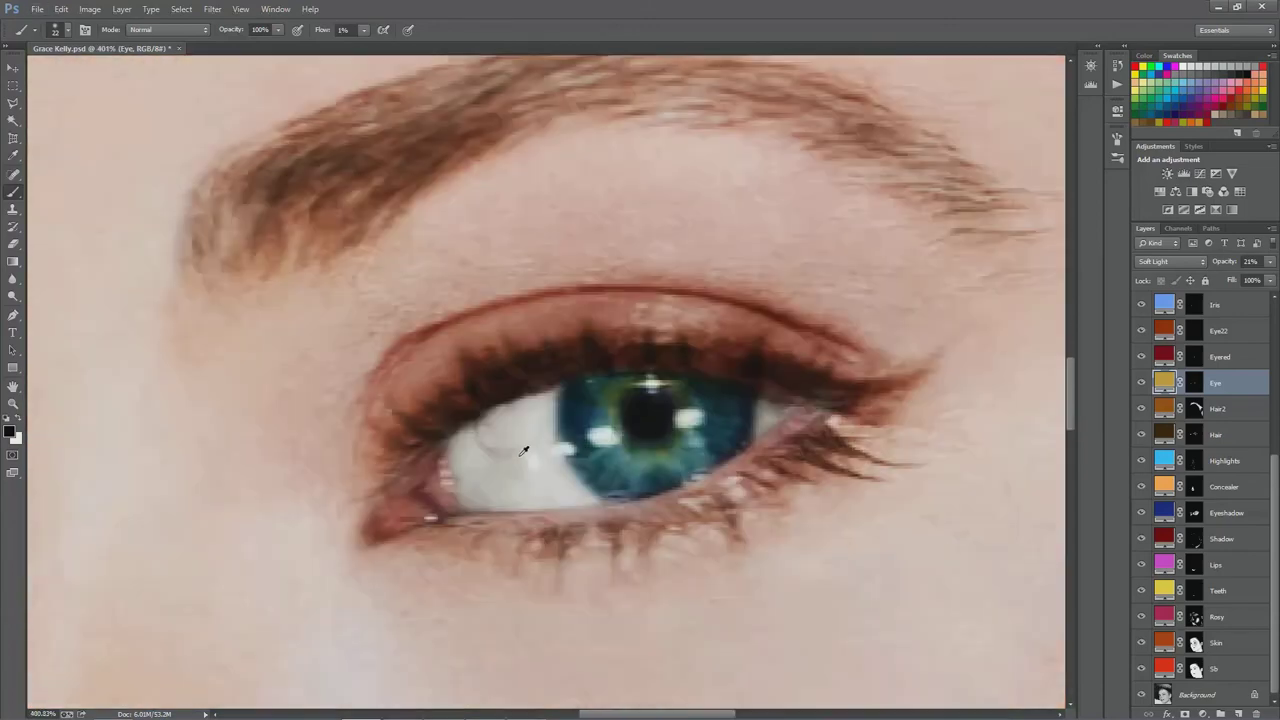
scroll(525, 450, down, 3)
scroll(524, 451, down, 1)
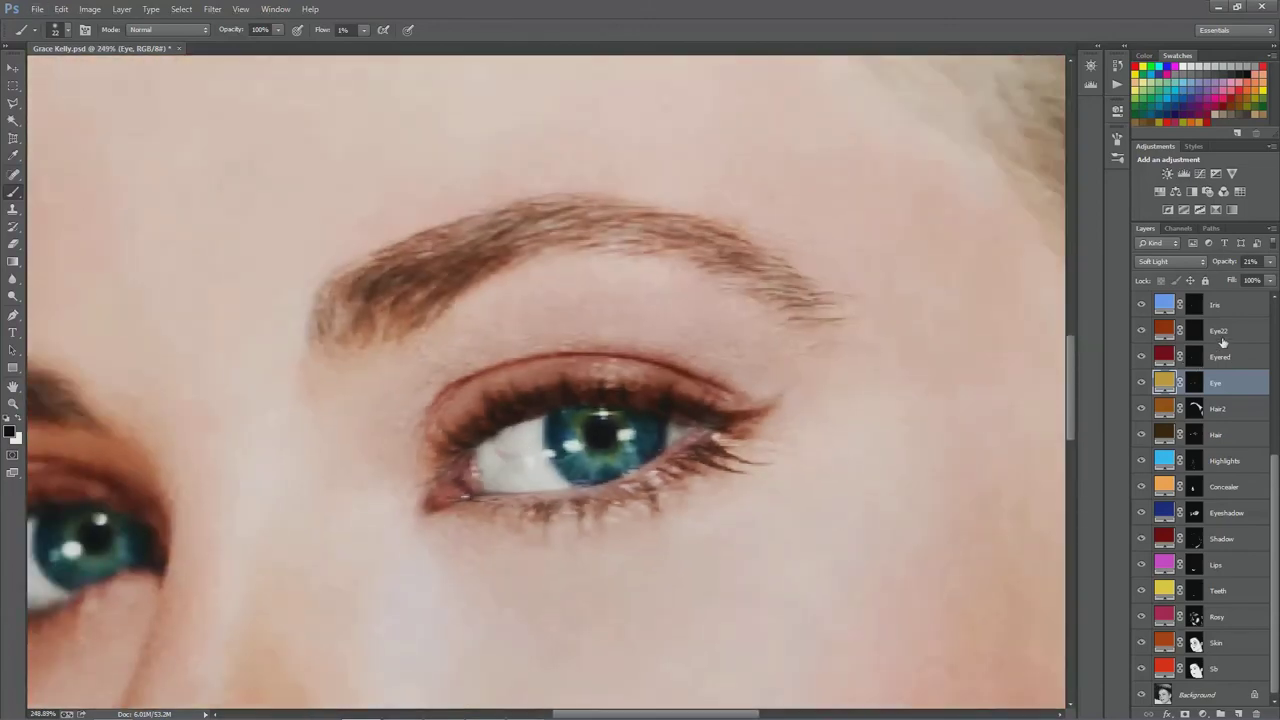
Select the Eye22 layer, inspect its mask on its own, and examine the matching eye corner in the full-colour image.
click(1210, 335)
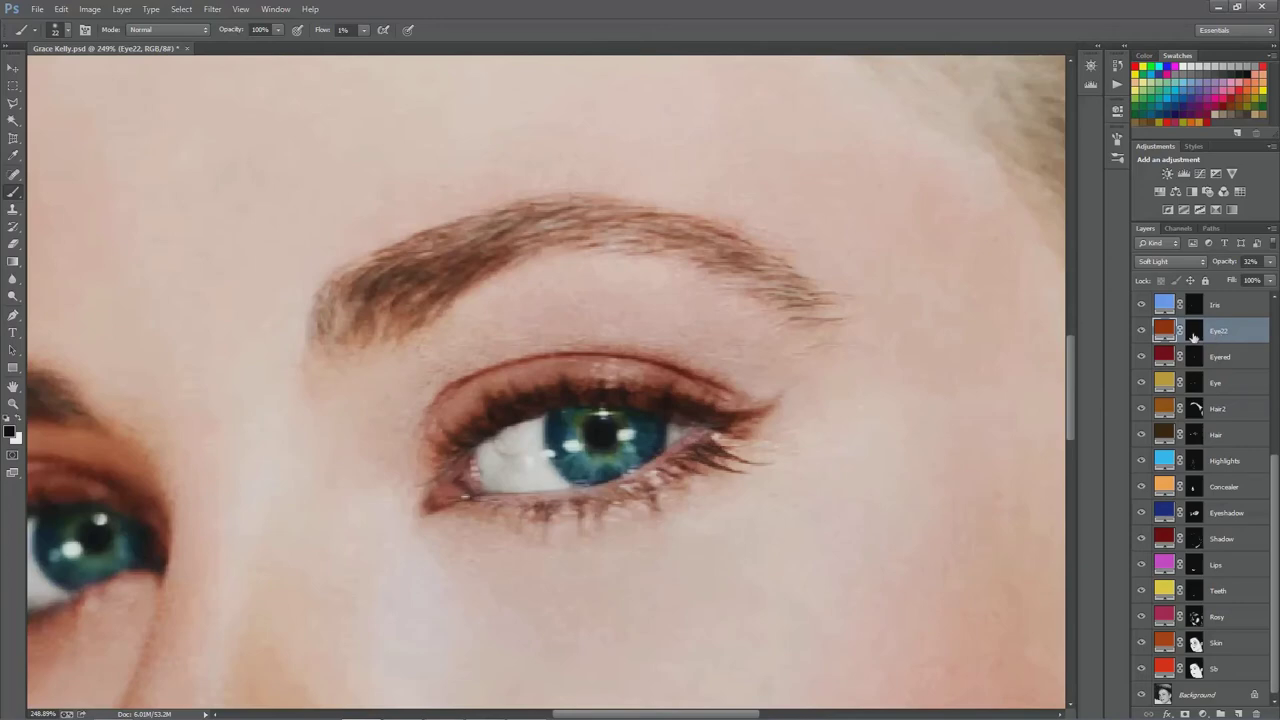
alt+click(1201, 336)
scroll(412, 455, up, 6)
scroll(412, 455, down, 8)
scroll(1233, 408, up, 2)
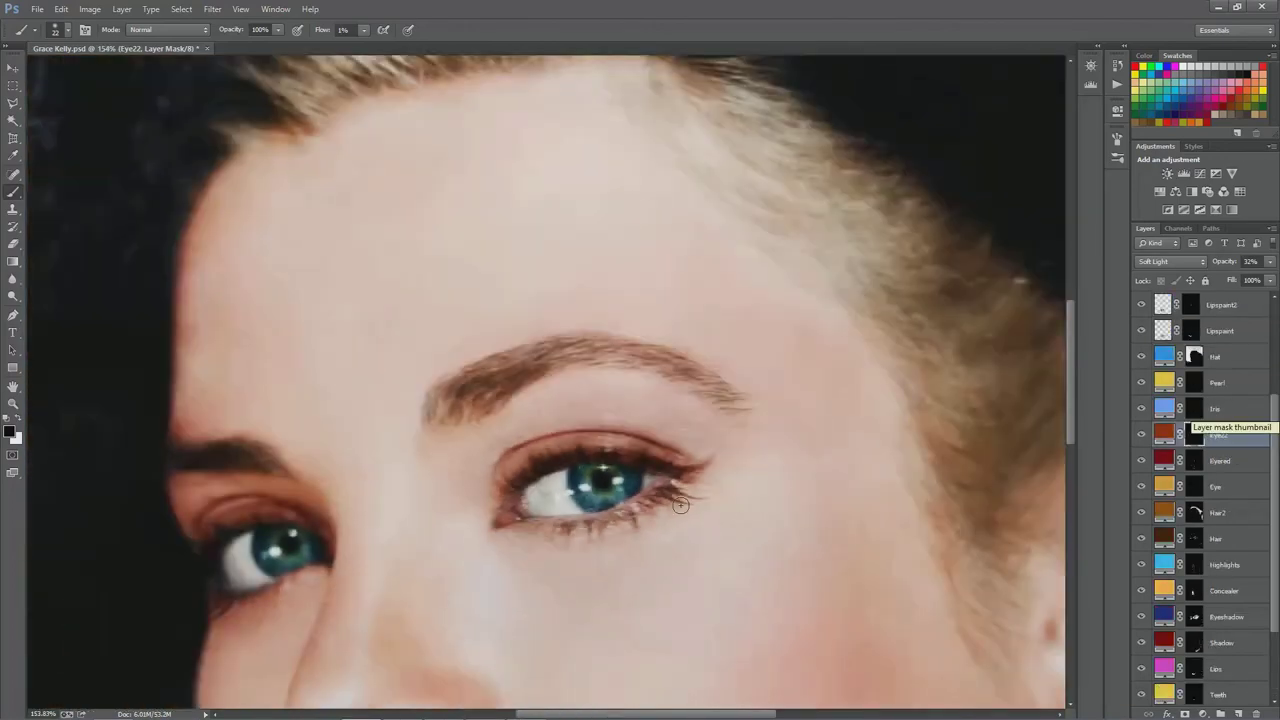
scroll(560, 510, up, 4)
scroll(560, 527, down, 1)
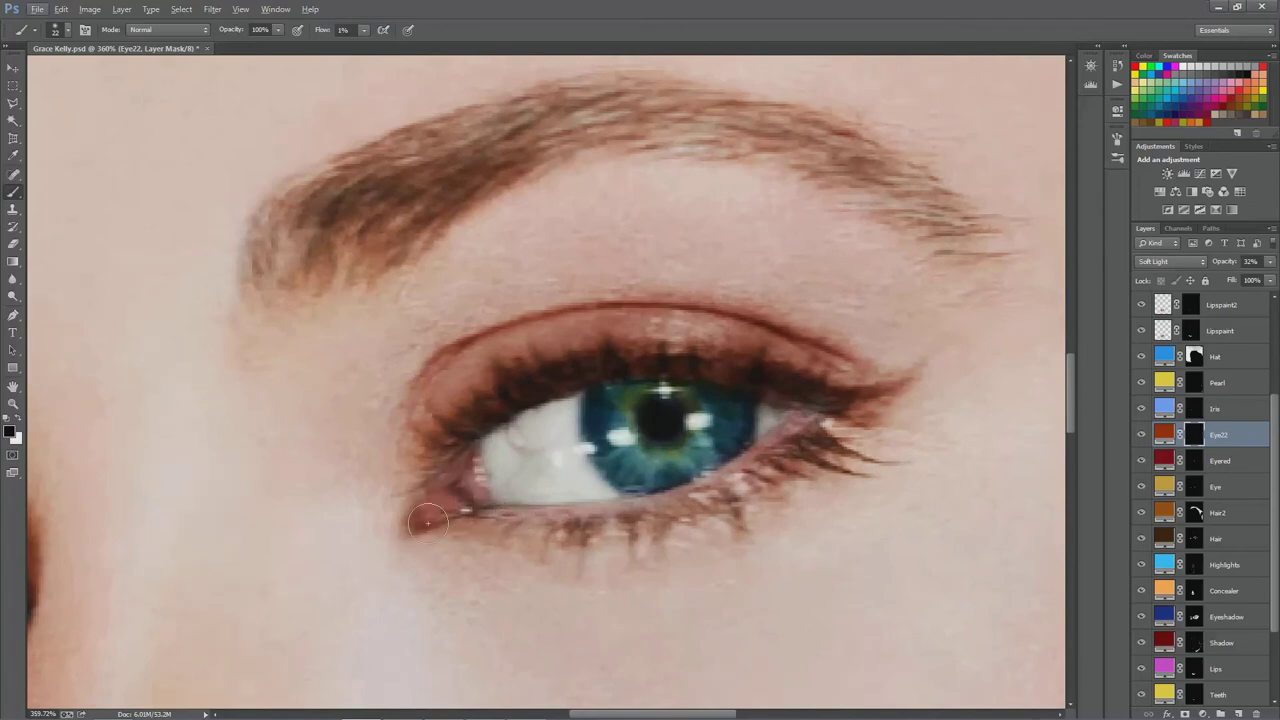
alt+right_click(736, 542)
Show the Iris layer's mask on its own, return to the image and toggle the layer's visibility to compare both irises.
alt+click(1194, 410)
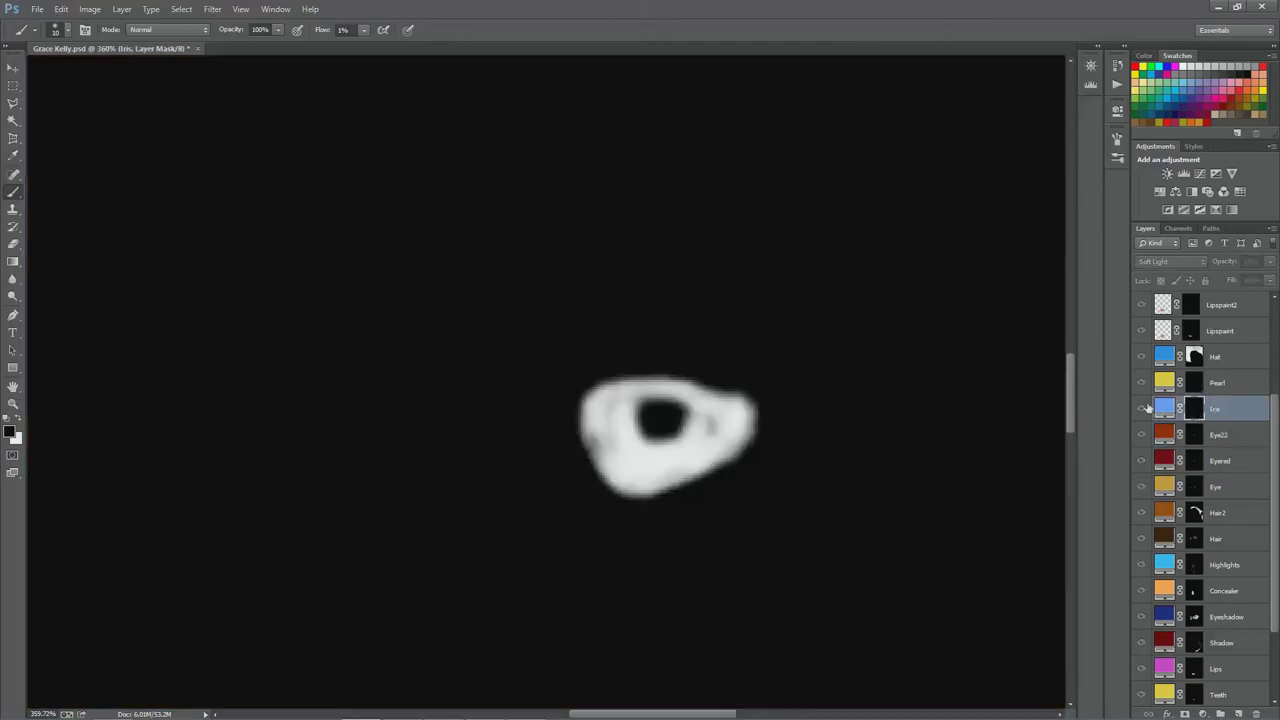
scroll(755, 410, down, 3)
scroll(680, 440, up, 2)
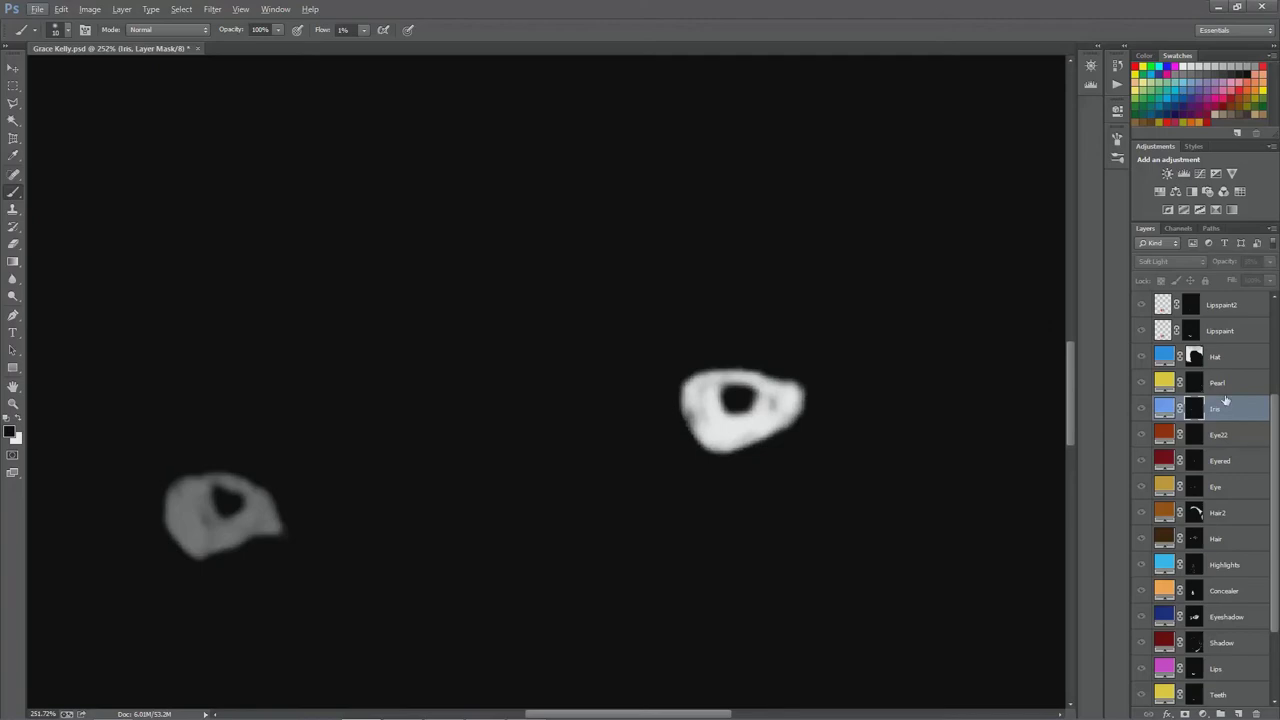
alt+click(1194, 410)
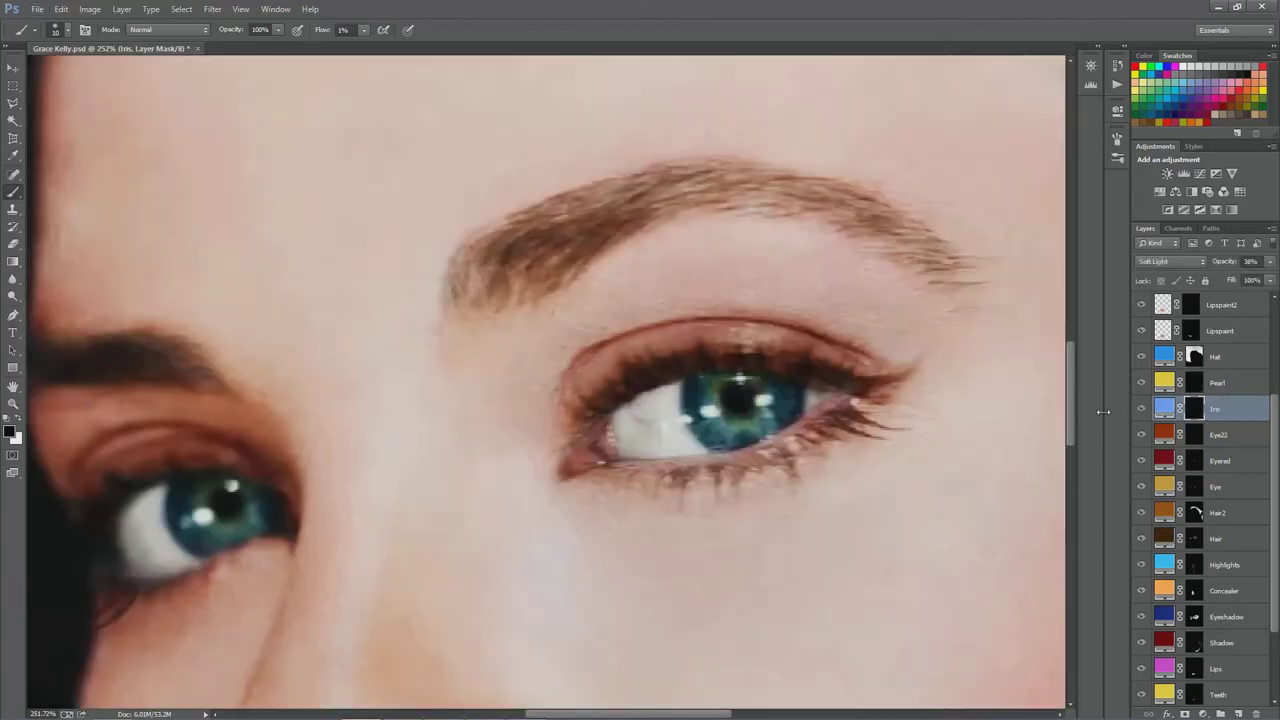
click(1140, 410)
click(1140, 410)
click(1140, 410)
click(1140, 410)
Find the Eyespaint layers higher in the stack, select Eyespaint and examine the iris colouring up close.
scroll(1162, 410, up, 5)
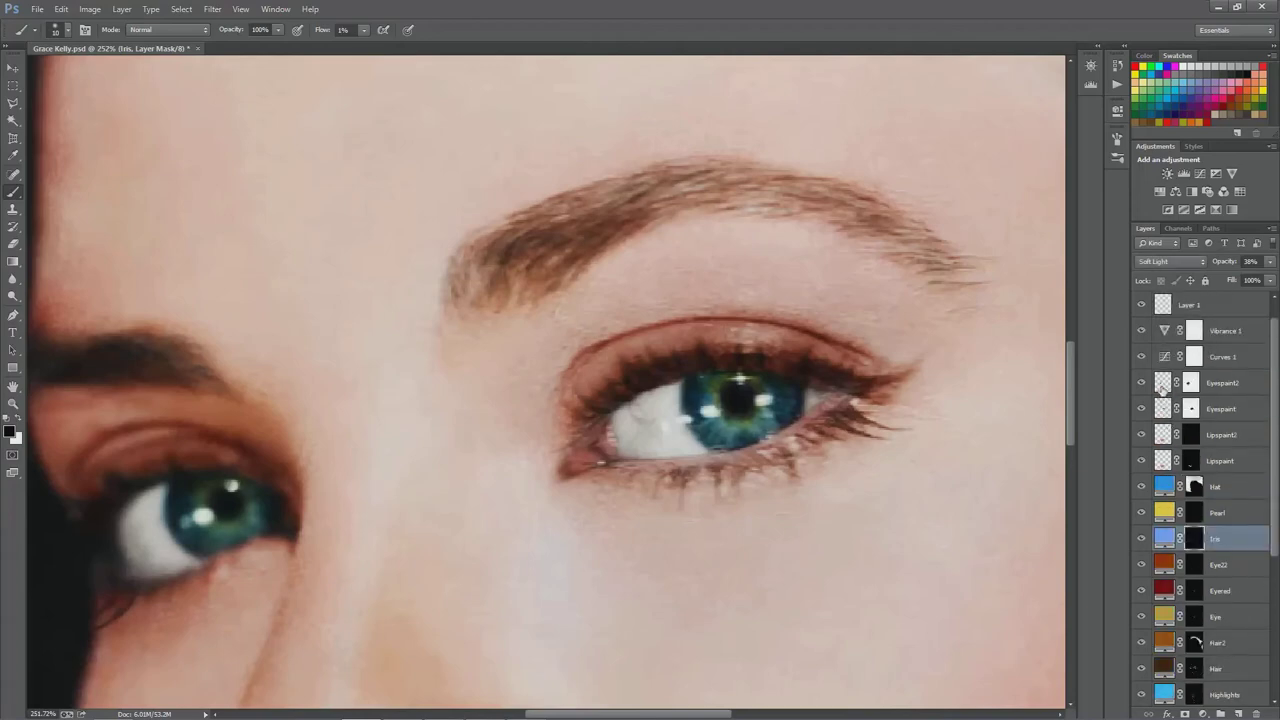
click(1162, 386)
click(1164, 410)
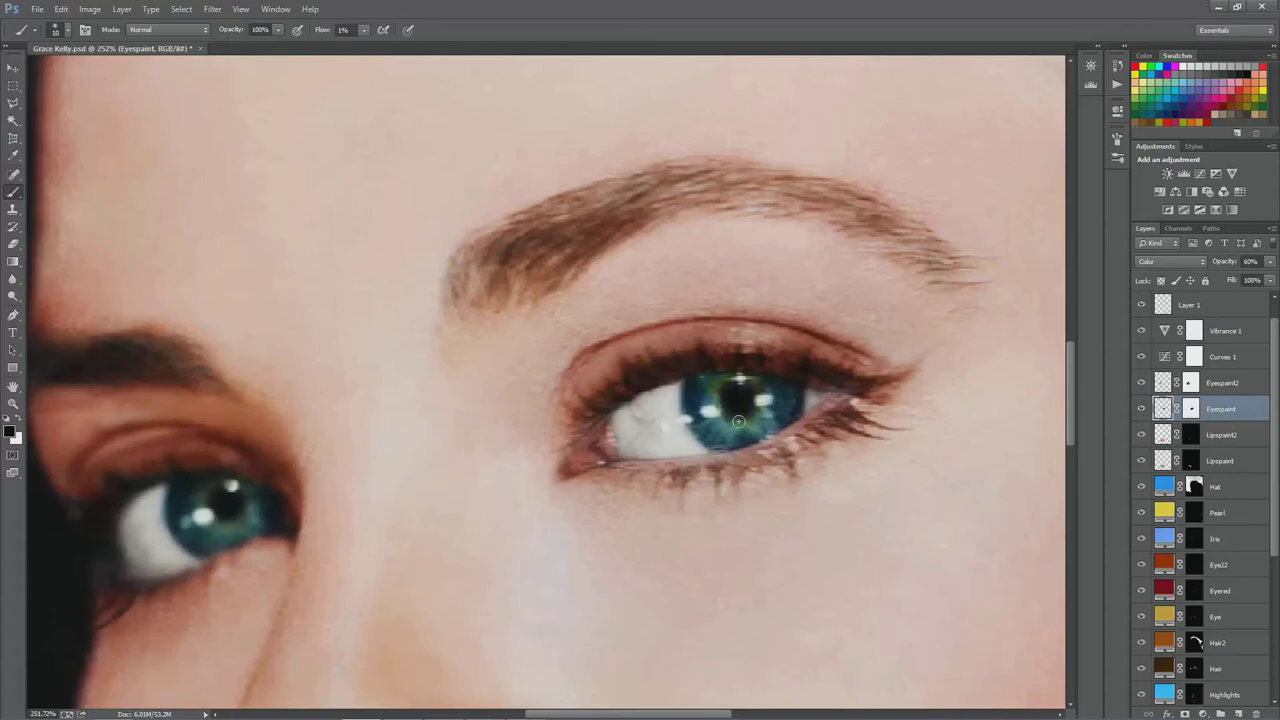
scroll(777, 388, down, 2)
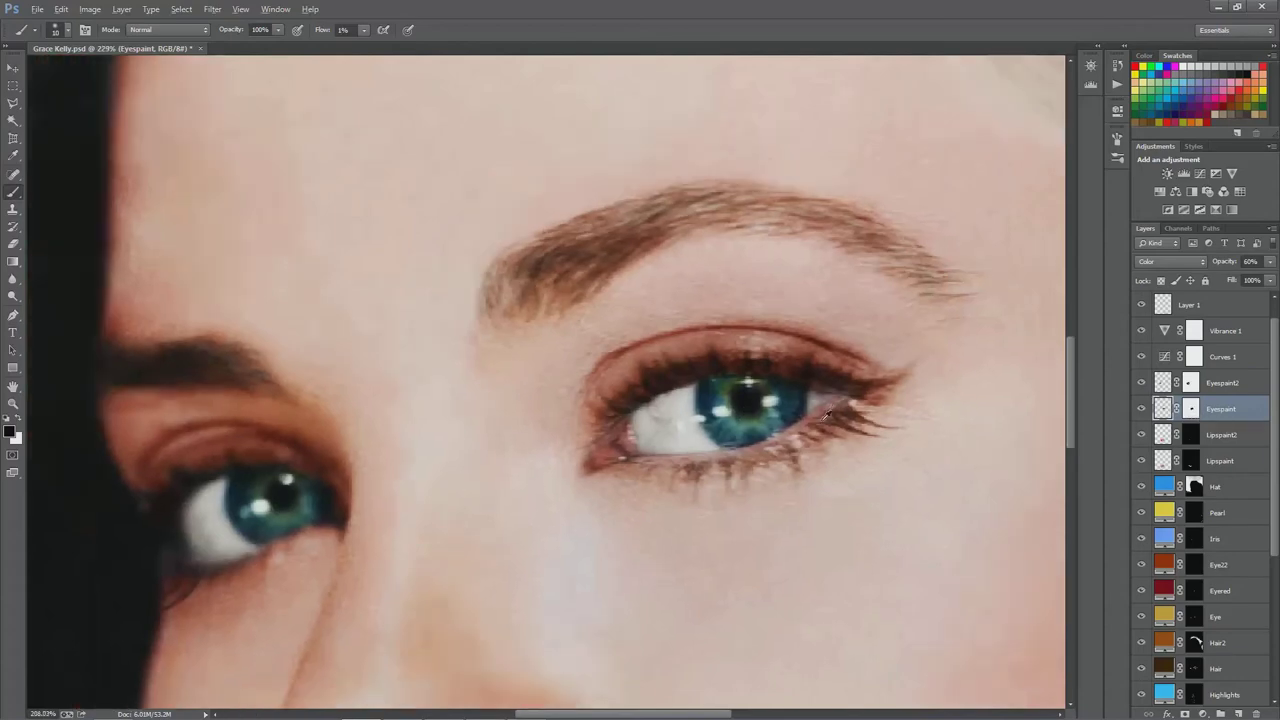
scroll(777, 388, up, 4)
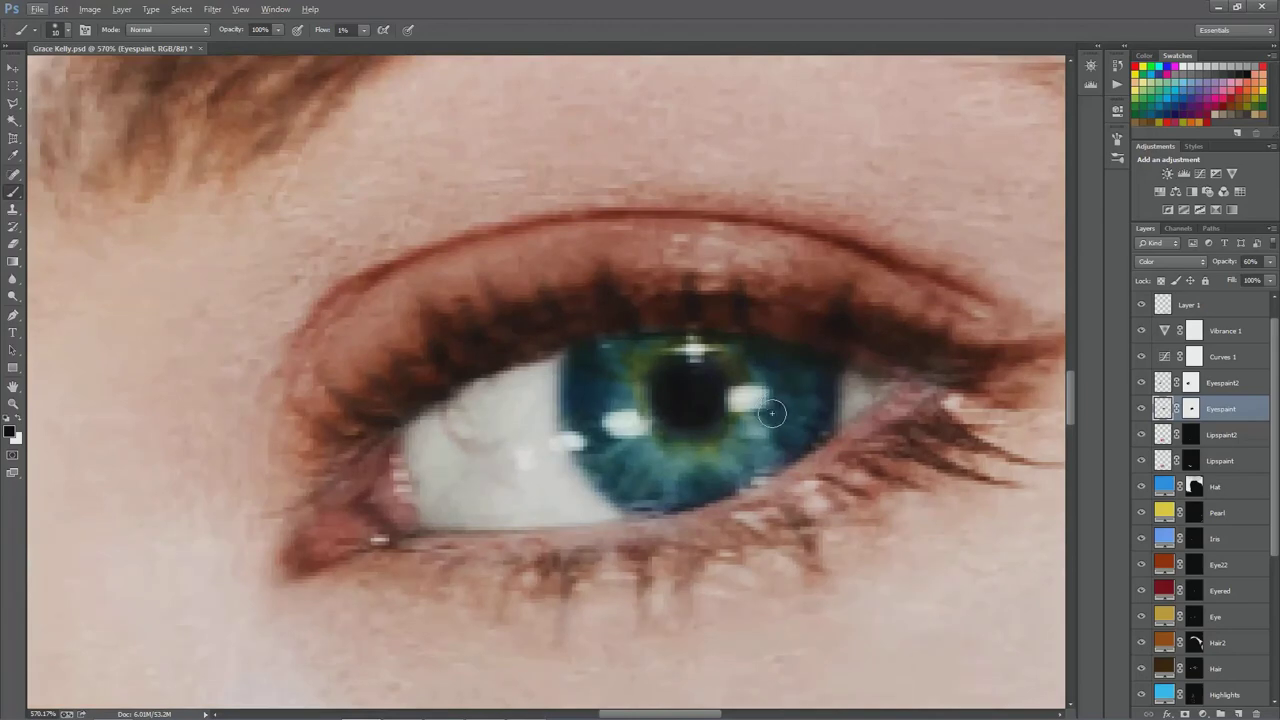
scroll(765, 405, up, 1)
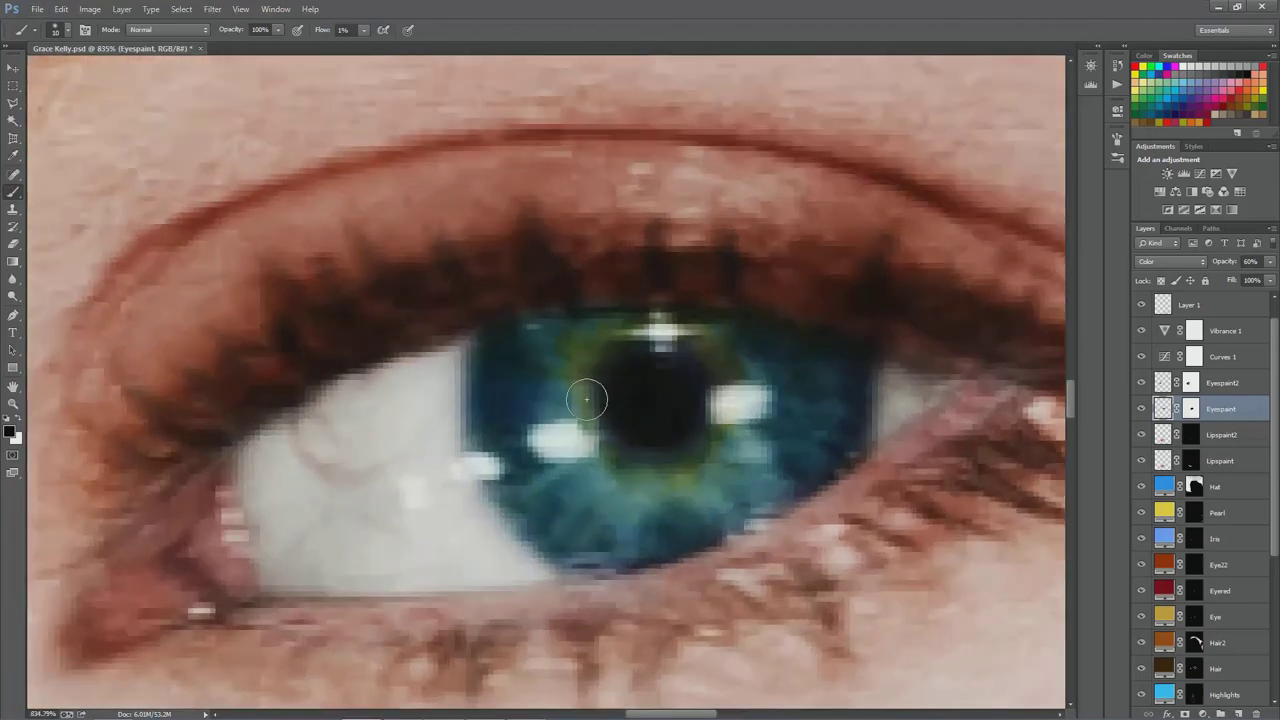
Duplicate the Eyespaint layer and set the copy to Normal blend mode at 100% opacity.
right_click(1210, 418)
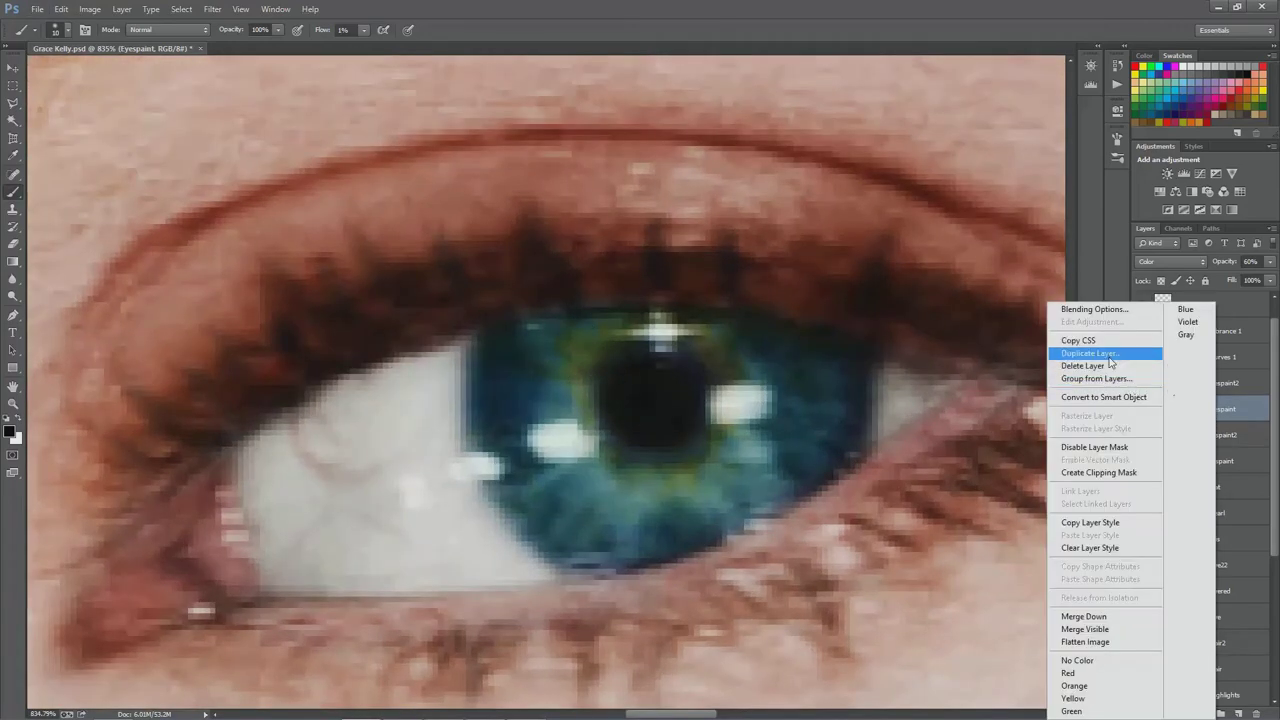
click(1092, 356)
click(756, 219)
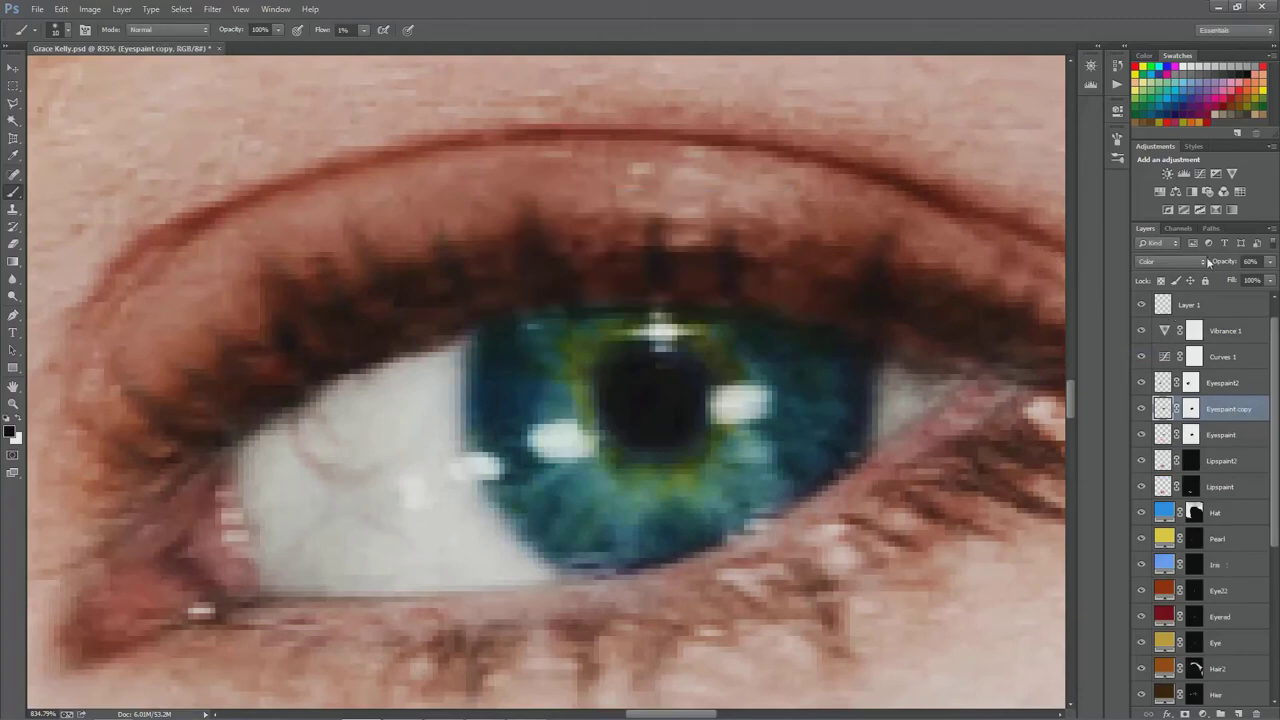
click(1200, 262)
click(1190, 277)
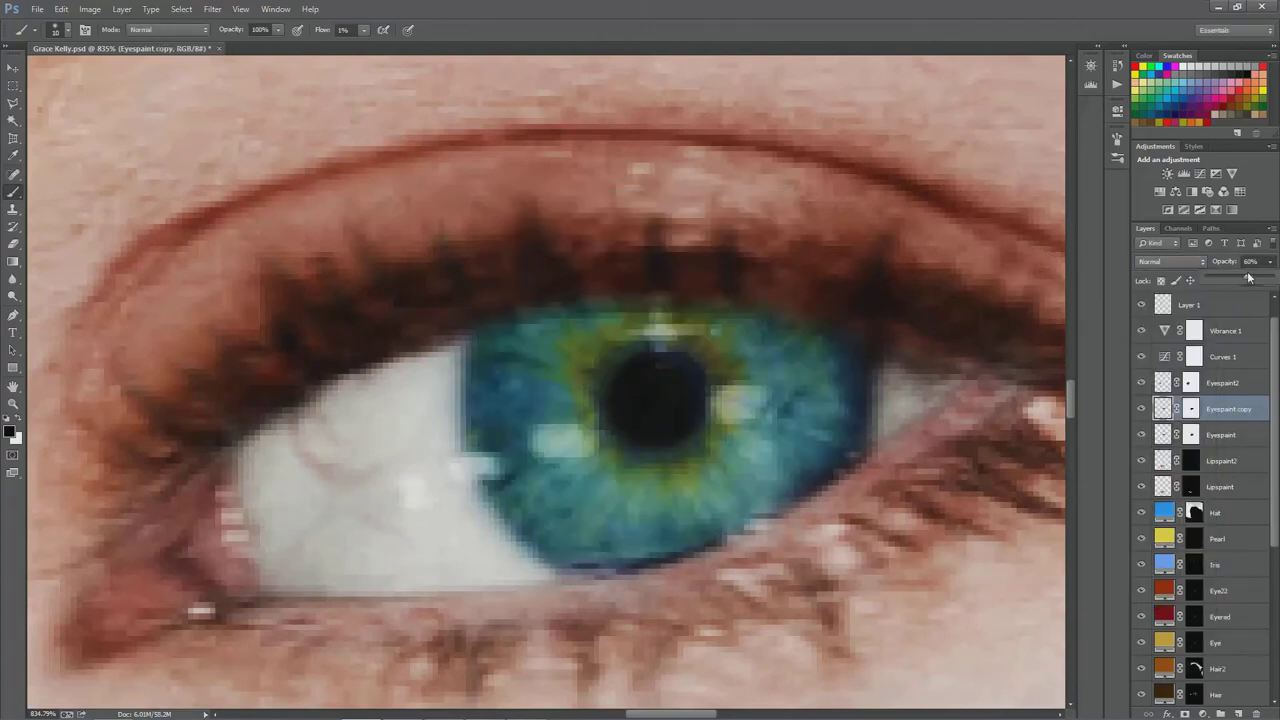
drag(1250, 281, 1274, 284)
Examine the full-strength painted iris of the Eyespaint copy up close and compare it with the other eye.
scroll(700, 363, down, 10)
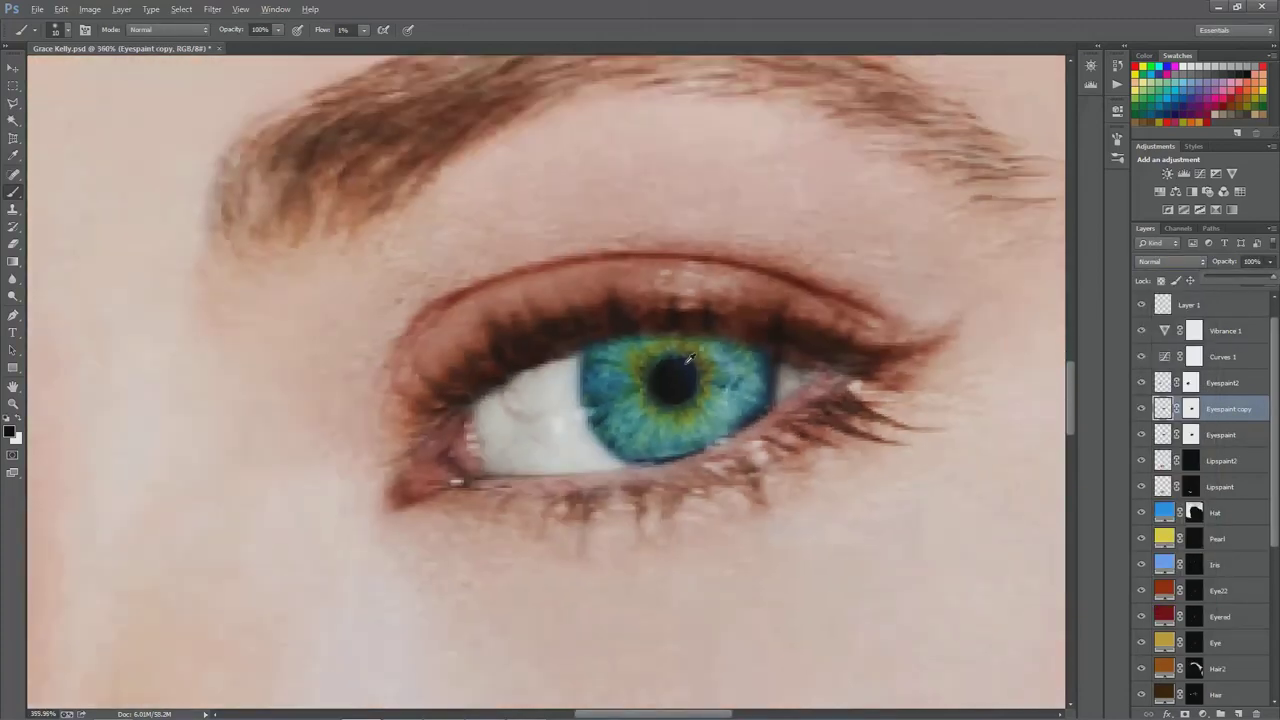
scroll(707, 362, down, 5)
scroll(707, 362, up, 4)
scroll(707, 362, up, 9)
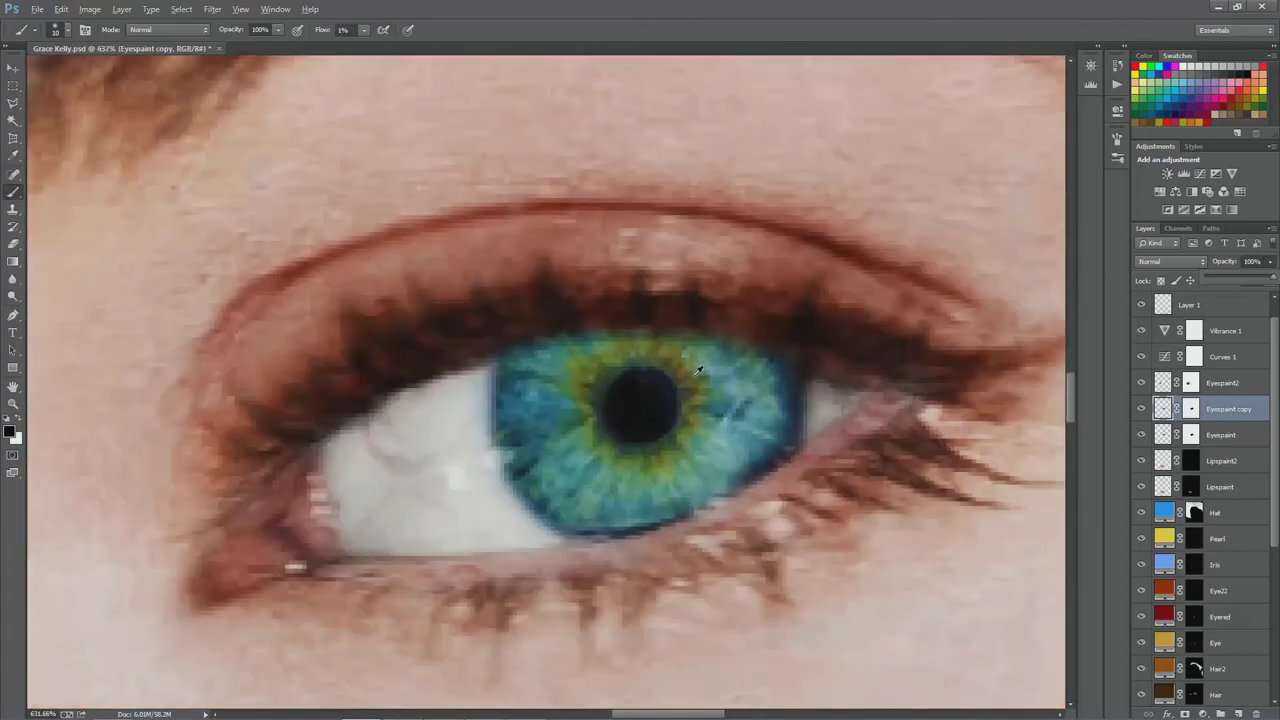
scroll(699, 370, up, 2)
scroll(690, 377, down, 10)
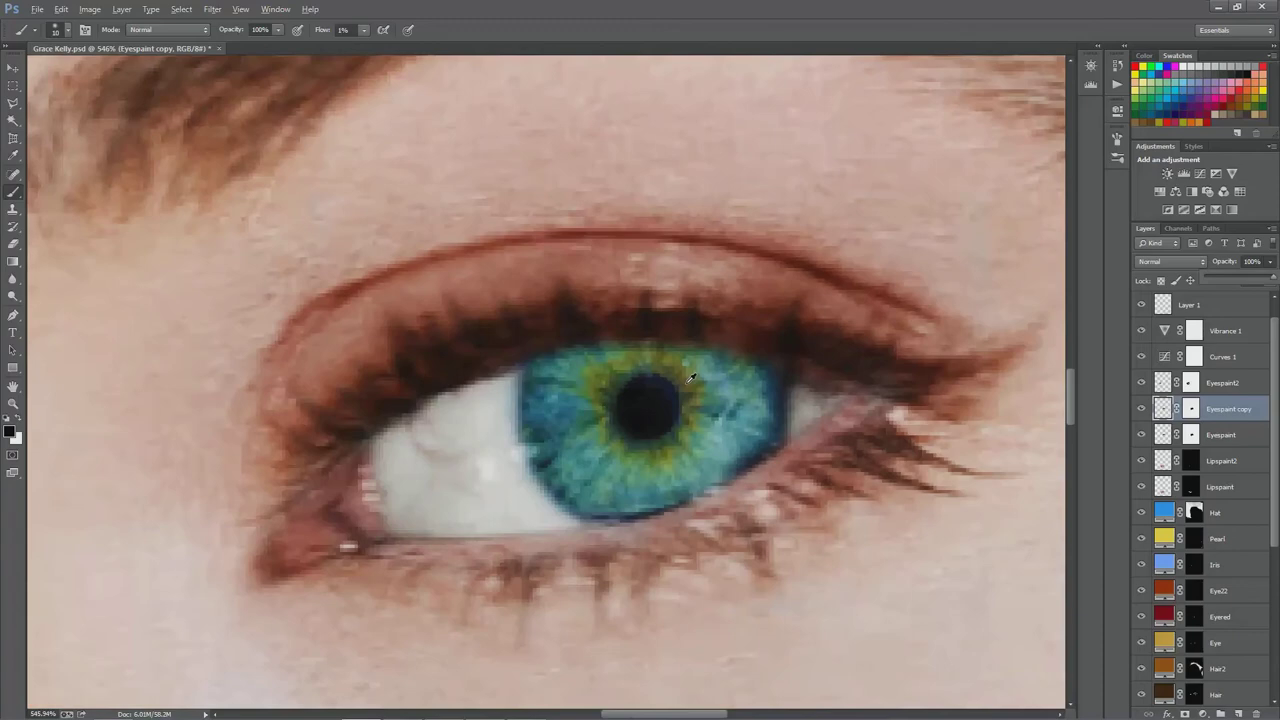
scroll(718, 398, up, 6)
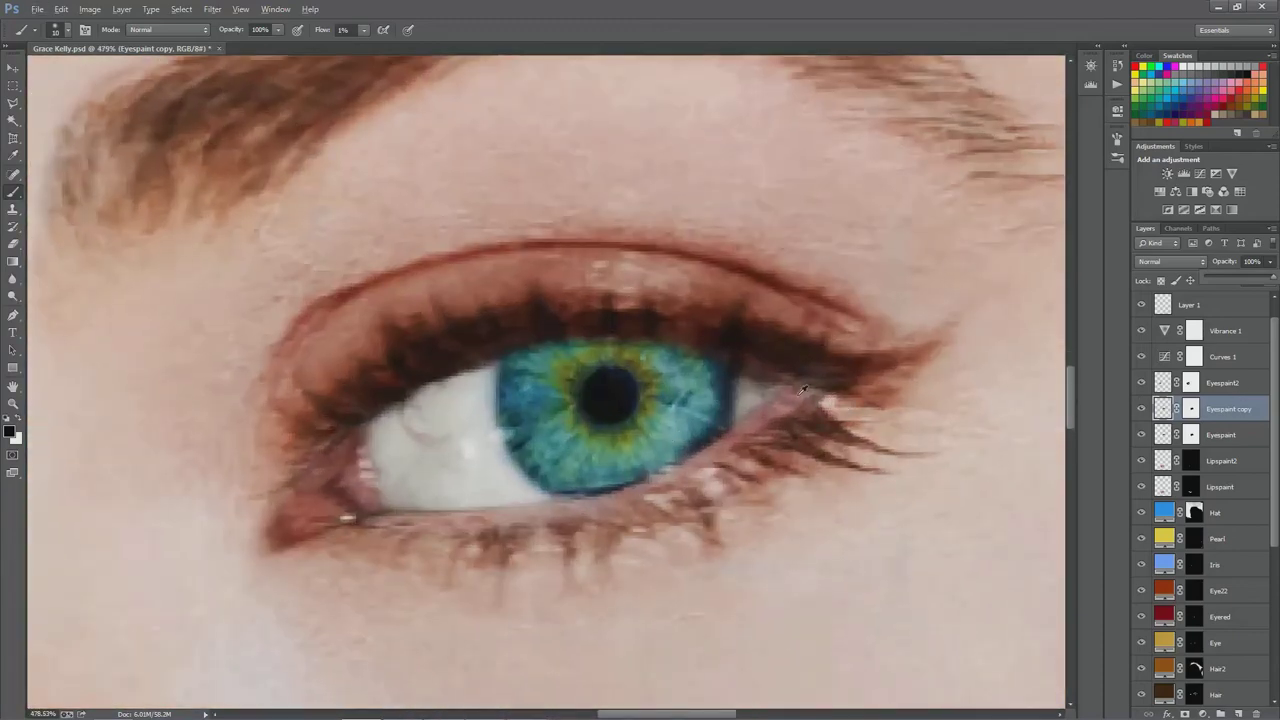
scroll(802, 388, down, 5)
scroll(411, 478, up, 7)
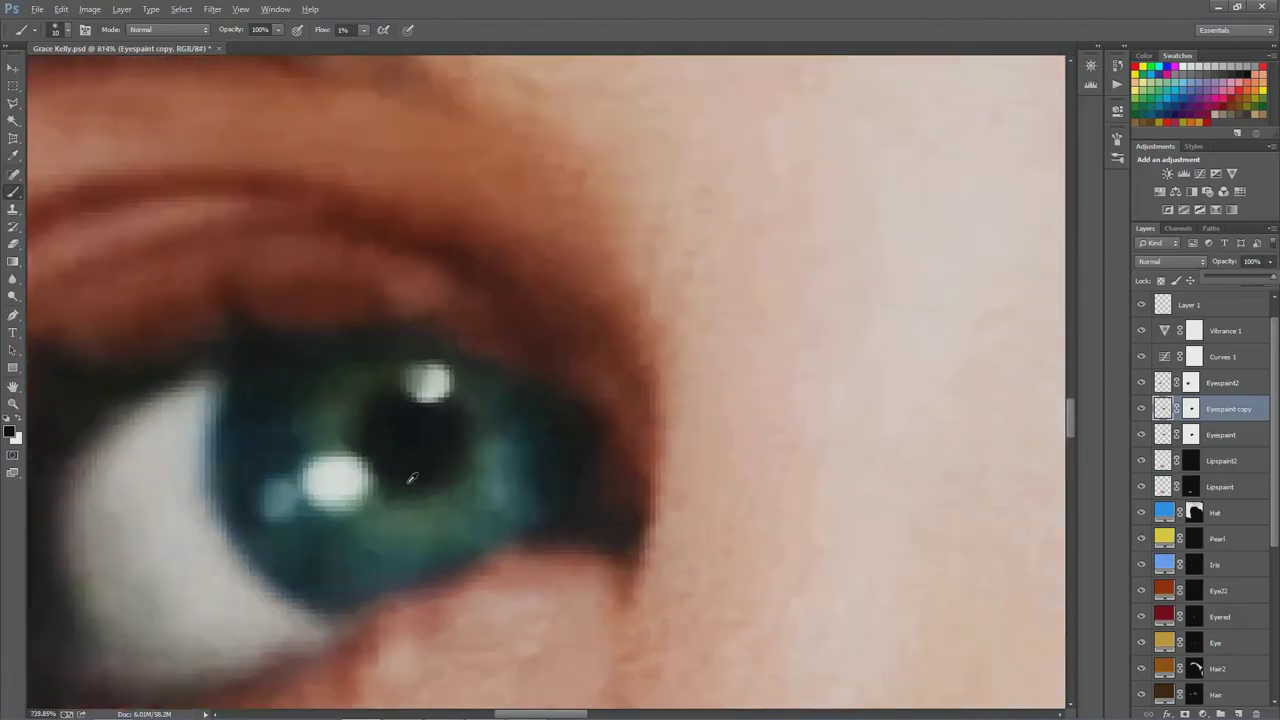
scroll(411, 478, down, 4)
scroll(400, 488, down, 3)
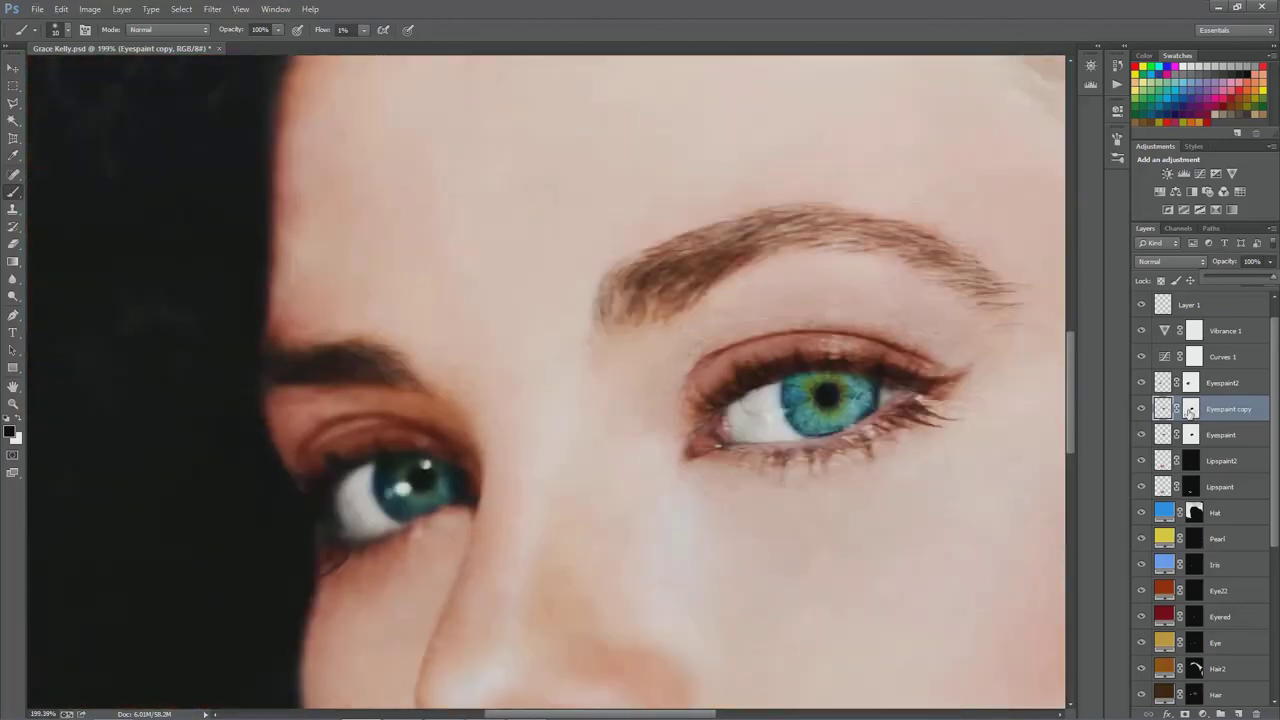
Delete the Eyespaint copy layer.
right_click(1214, 401)
click(1098, 372)
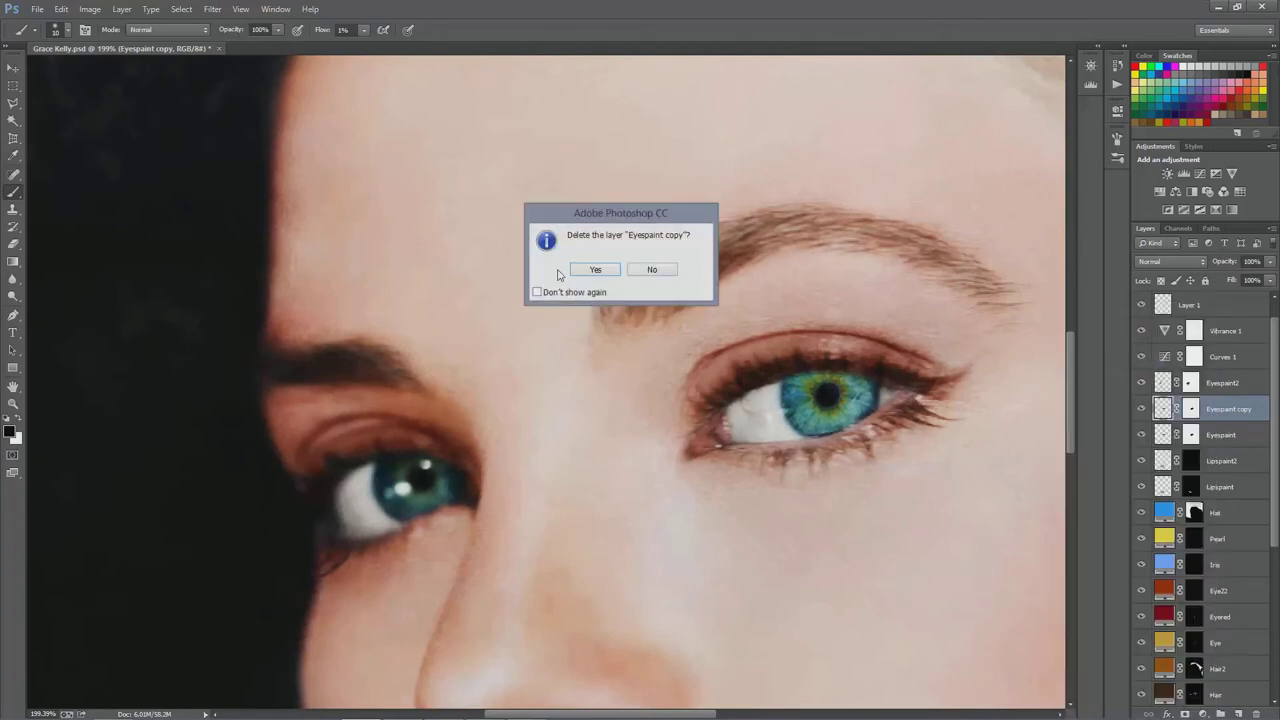
click(590, 270)
Compare the original Eyespaint iris colouring up close with its look in the whole portrait.
scroll(566, 414, down, 4)
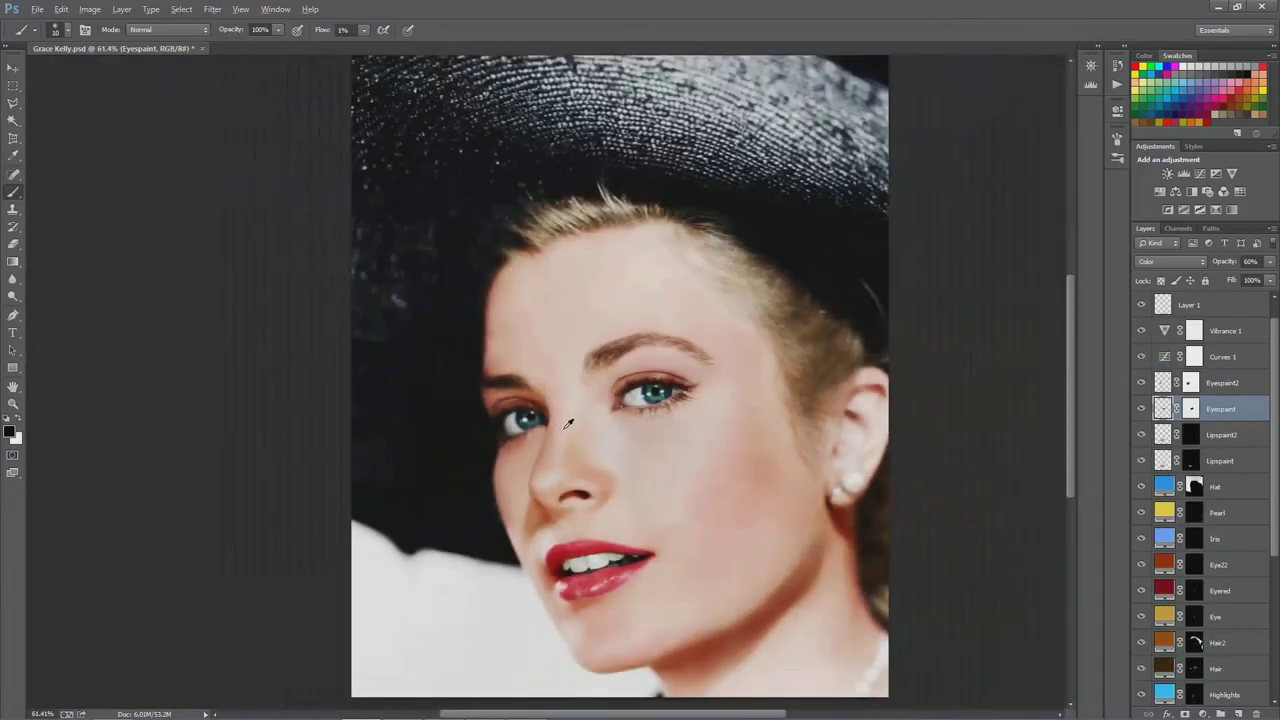
scroll(650, 400, up, 7)
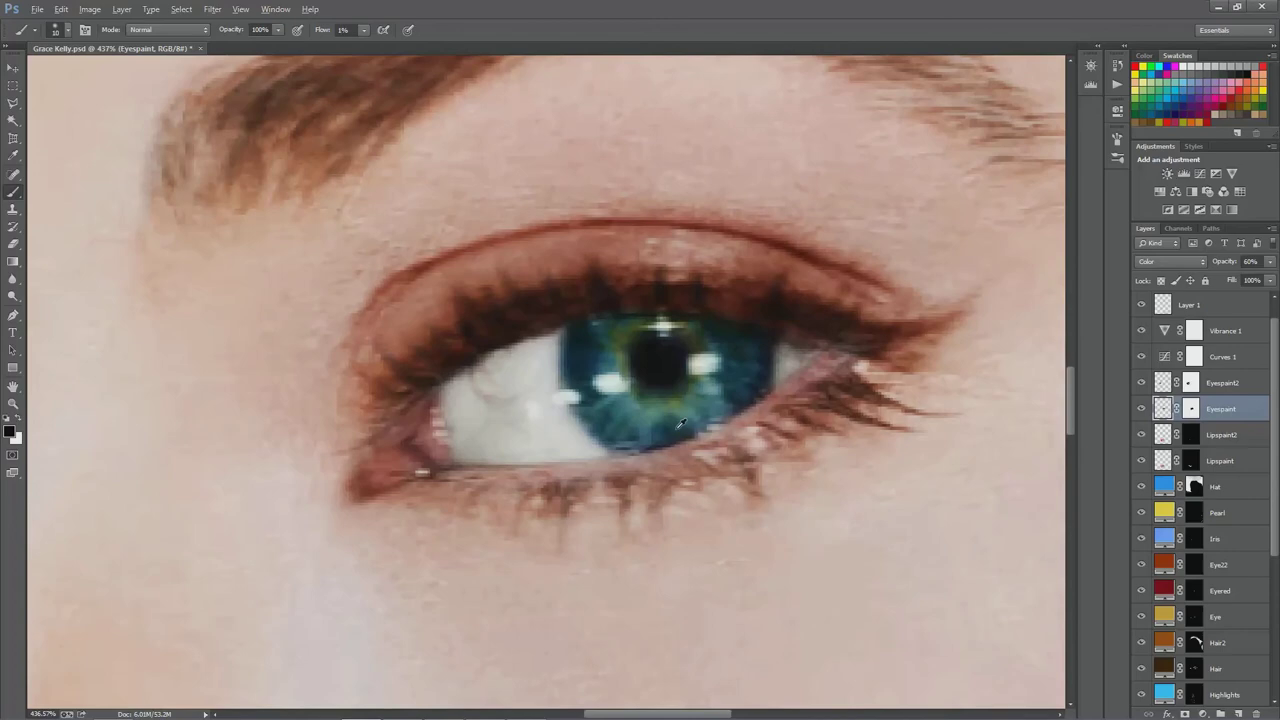
scroll(567, 440, down, 2)
scroll(630, 452, down, 4)
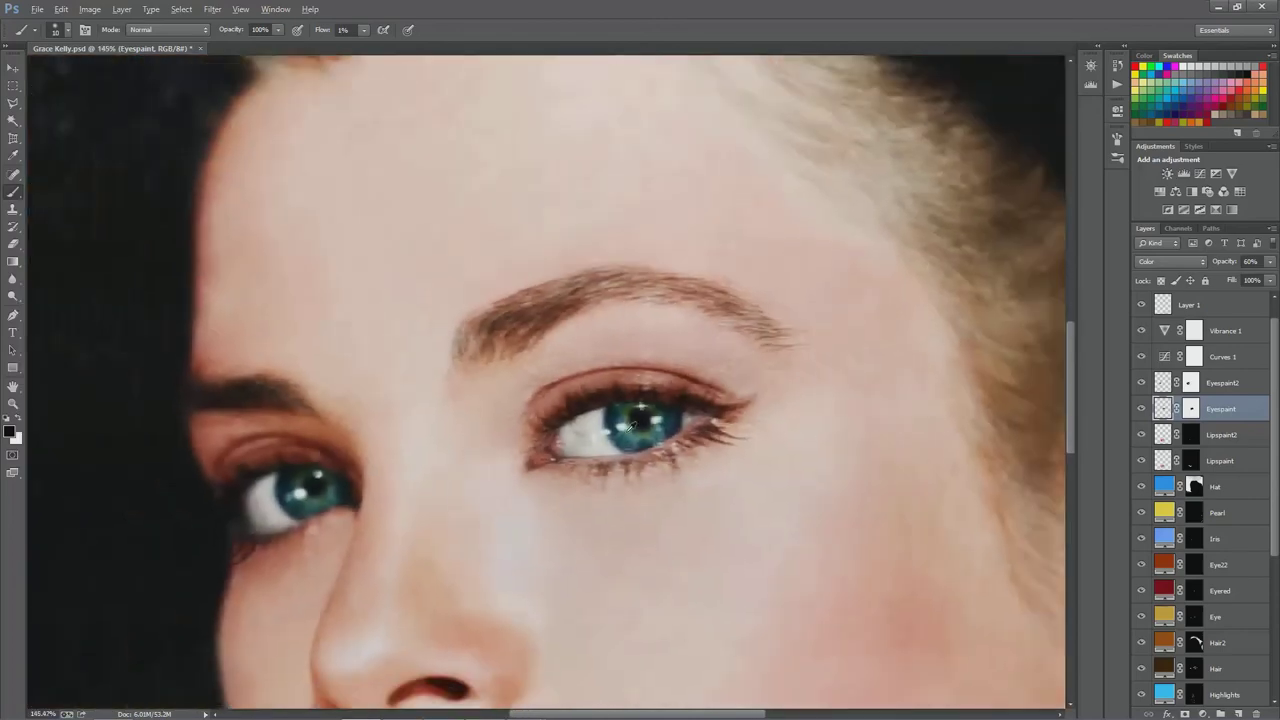
scroll(589, 380, down, 2)
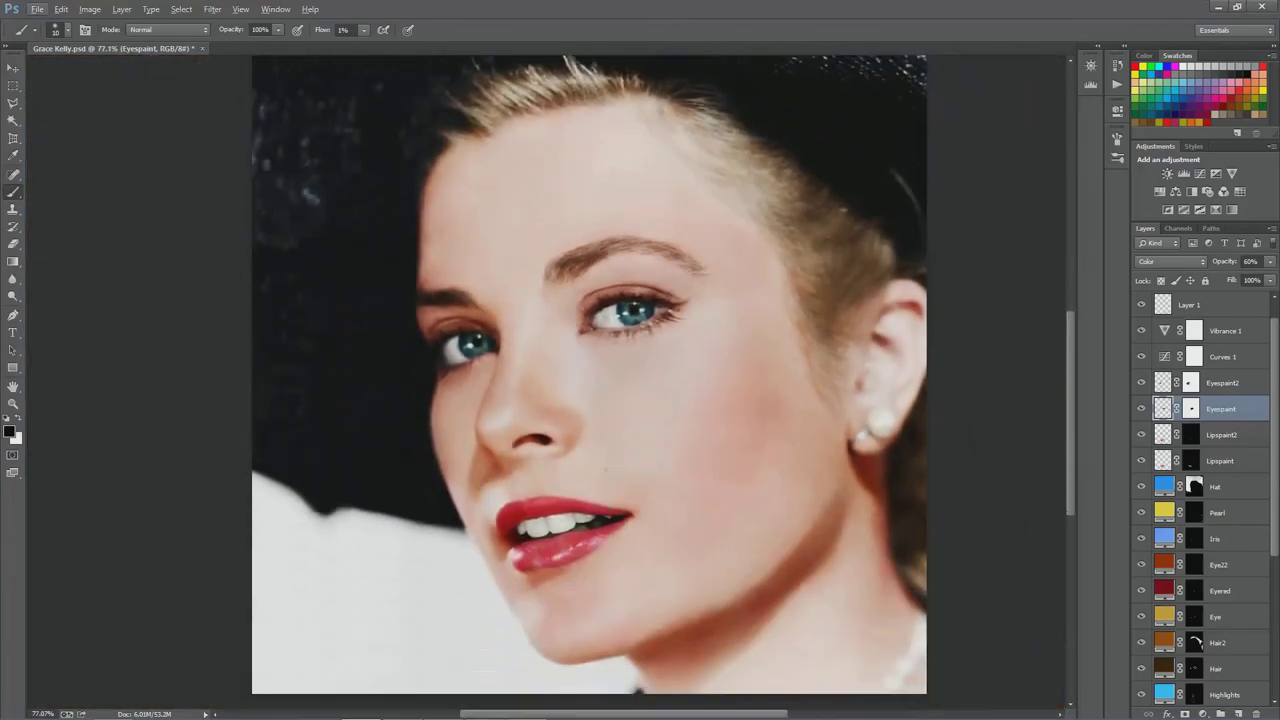
scroll(554, 567, up, 2)
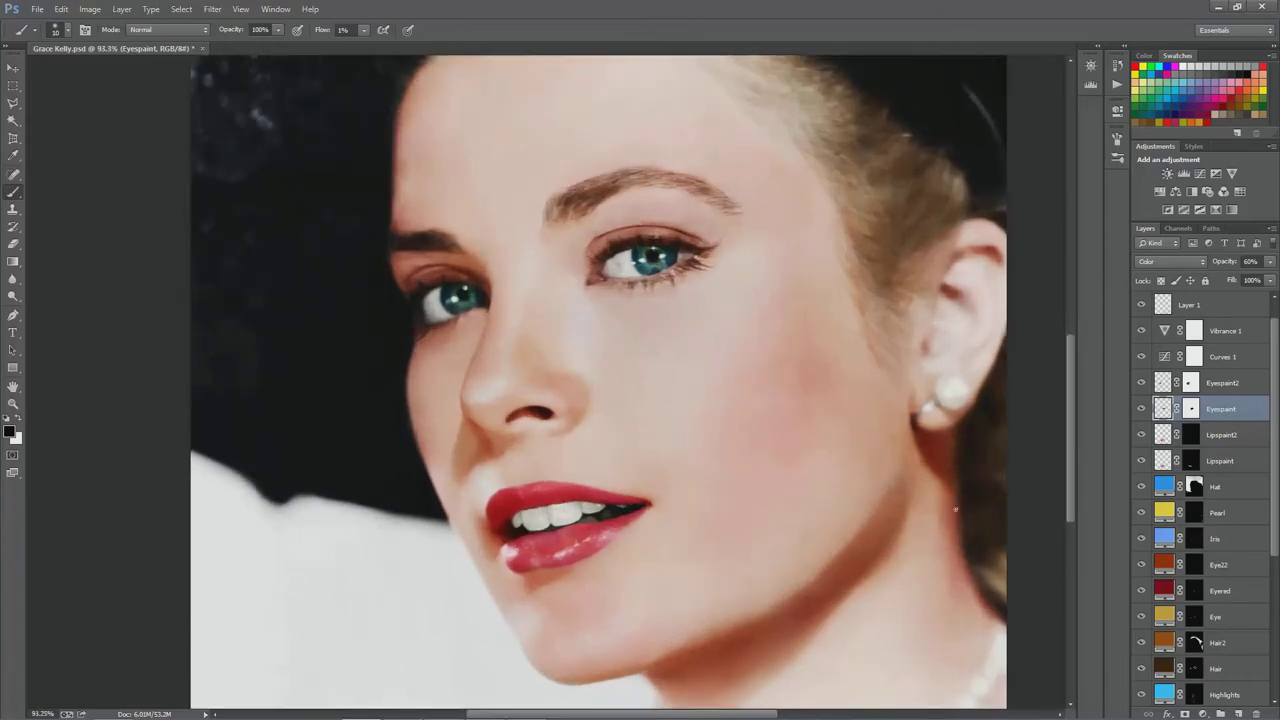
Duplicate the Lipspaint layer and set the copy to Normal blend mode at 100% opacity.
scroll(1227, 432, up, 1)
scroll(495, 580, up, 4)
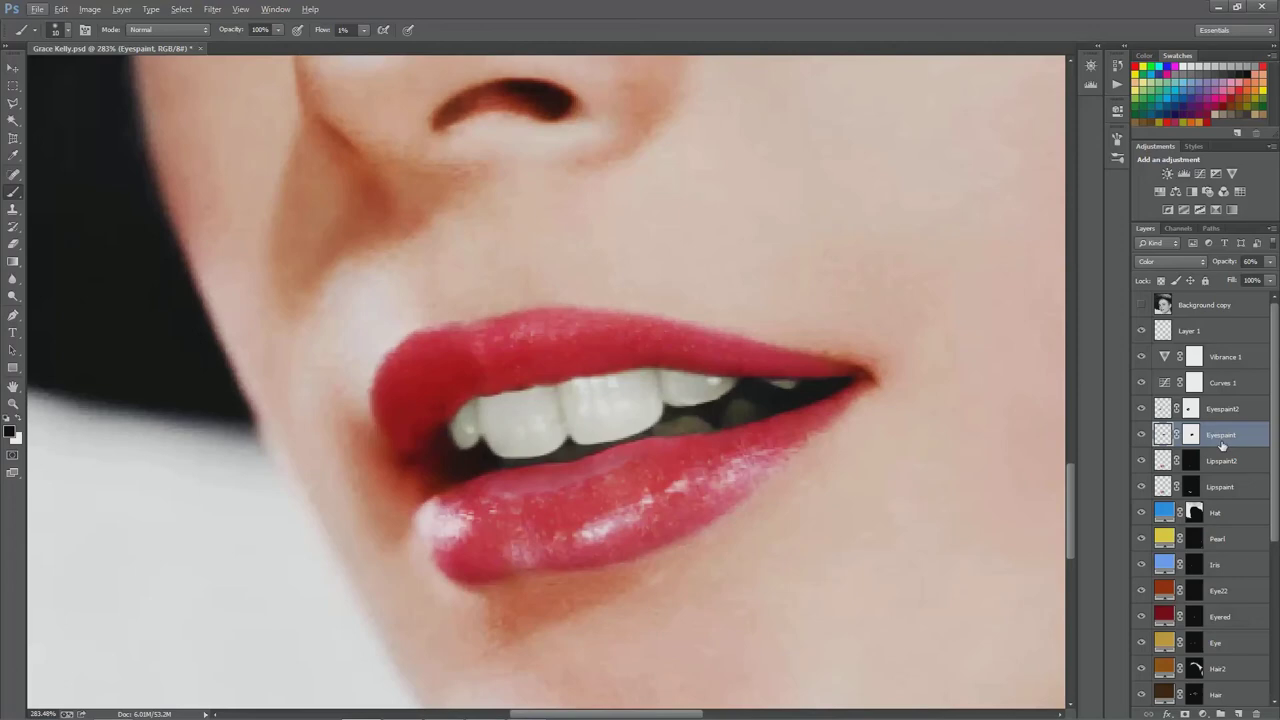
right_click(1228, 487)
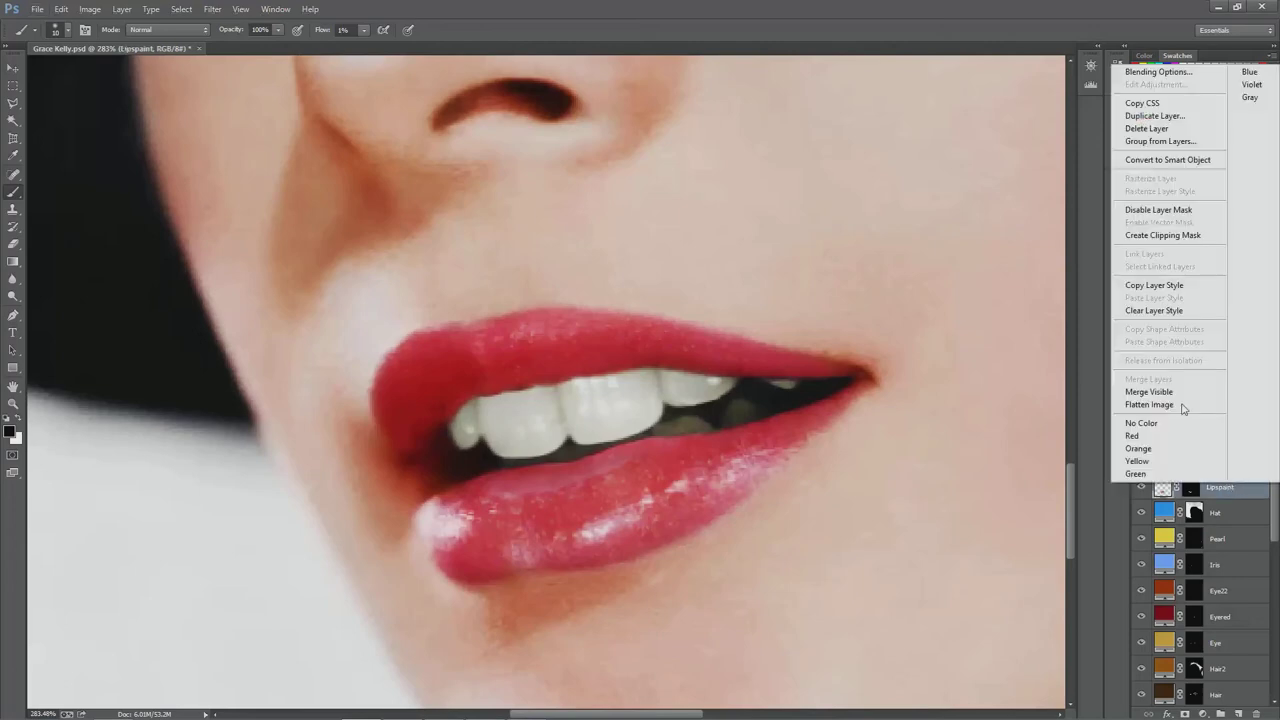
click(1150, 128)
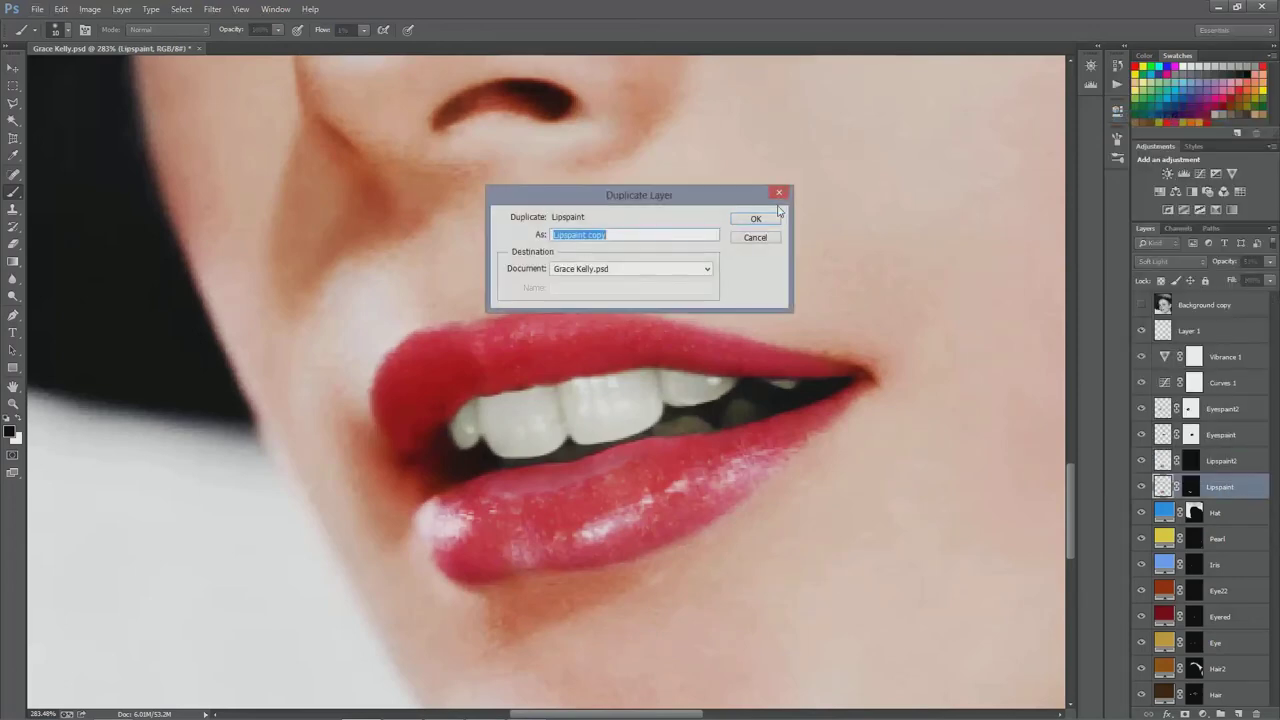
click(754, 218)
click(1172, 261)
click(1178, 276)
click(1270, 261)
drag(1241, 273, 1262, 273)
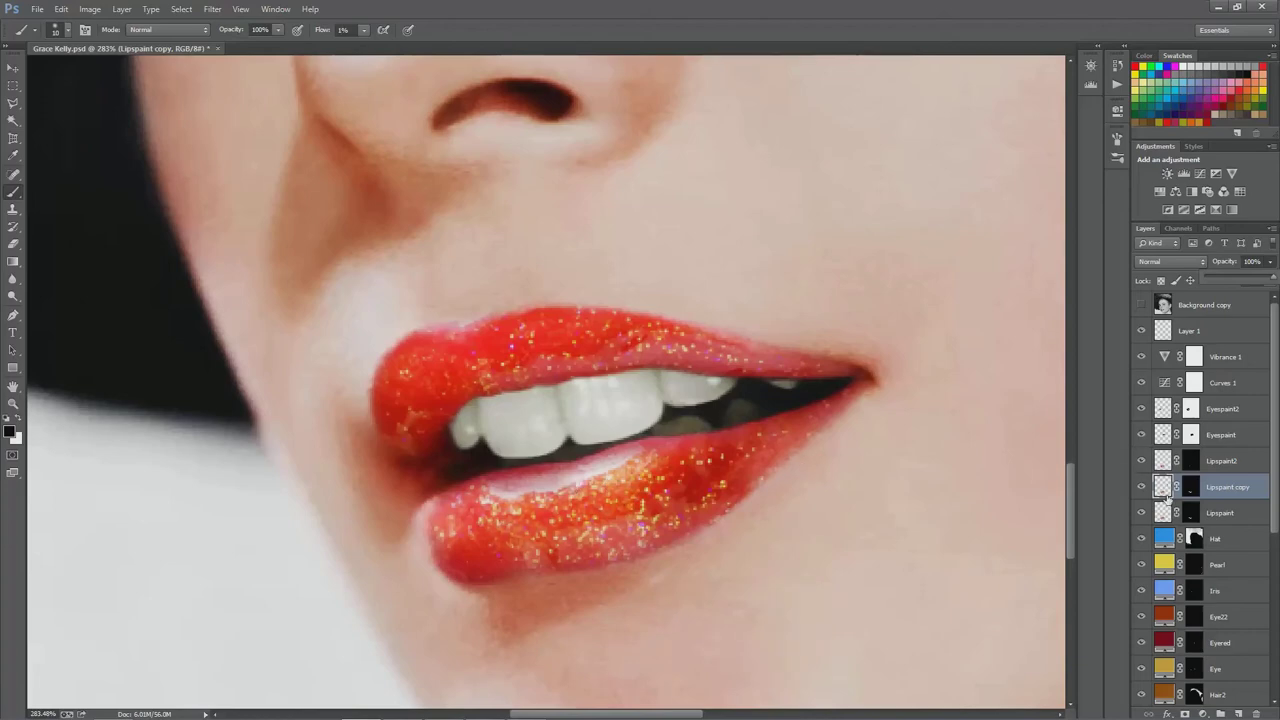
Delete the Lipspaint copy layer.
right_click(1246, 482)
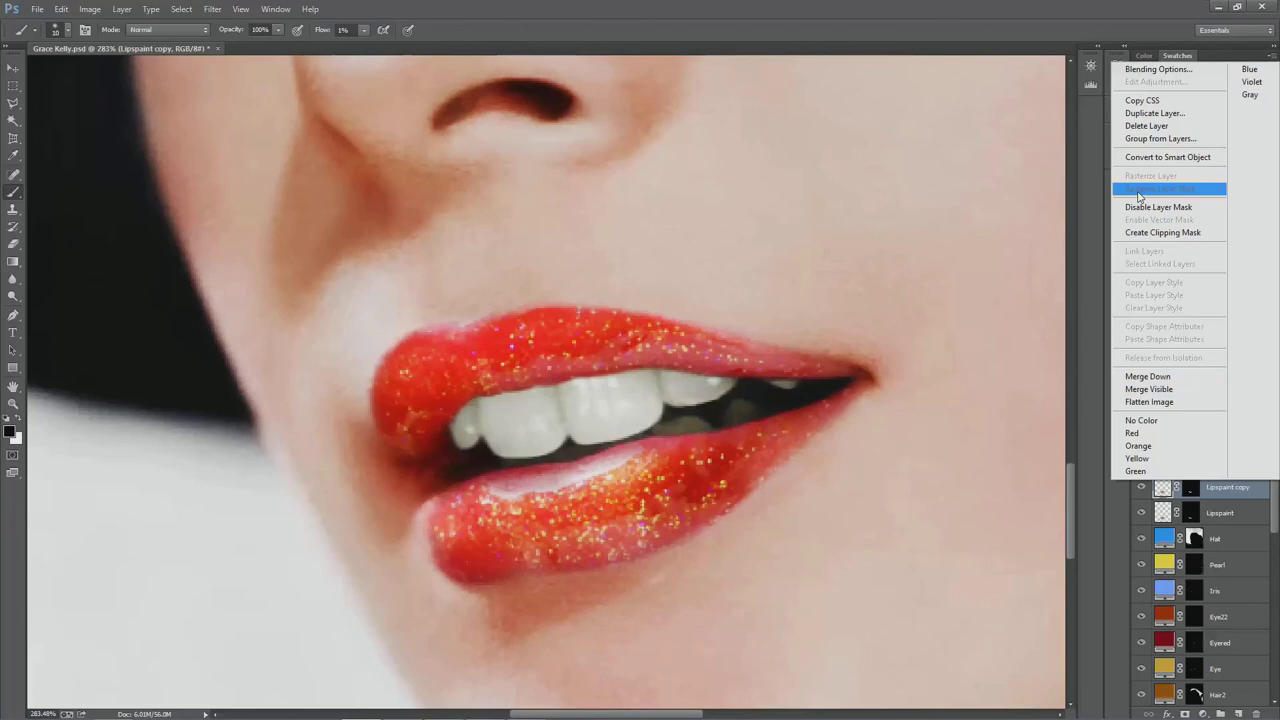
click(1168, 126)
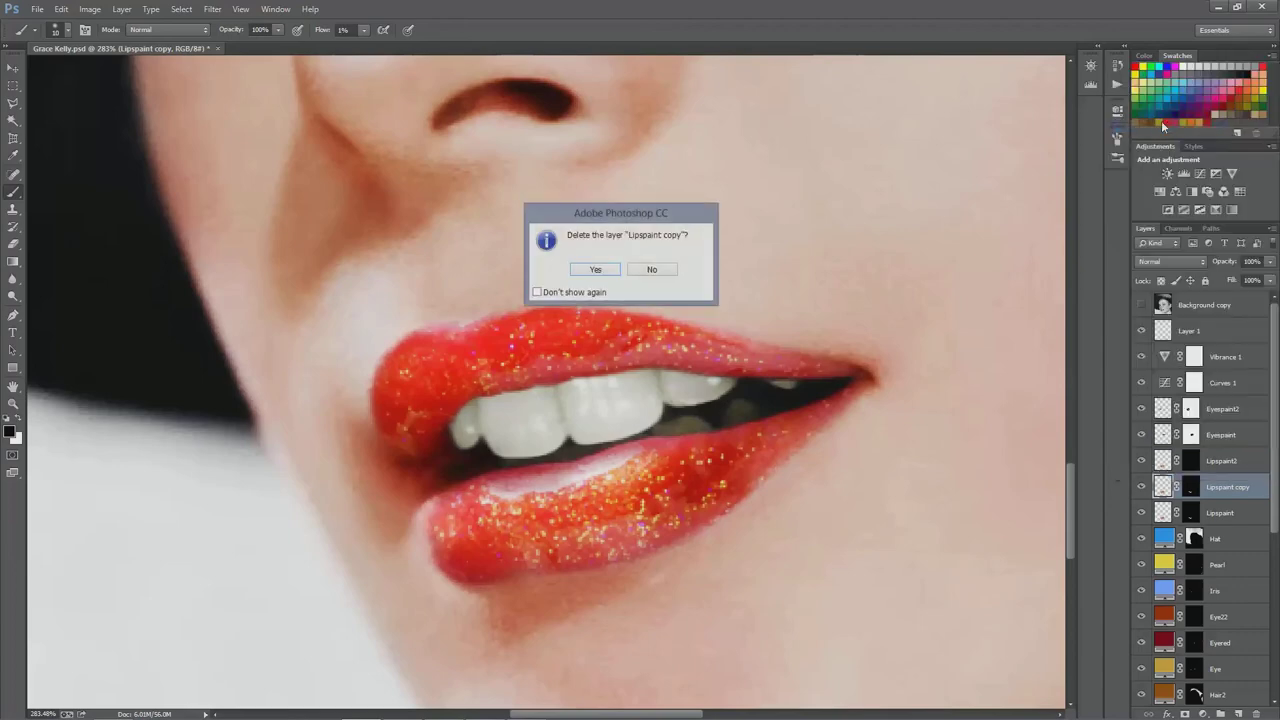
click(590, 262)
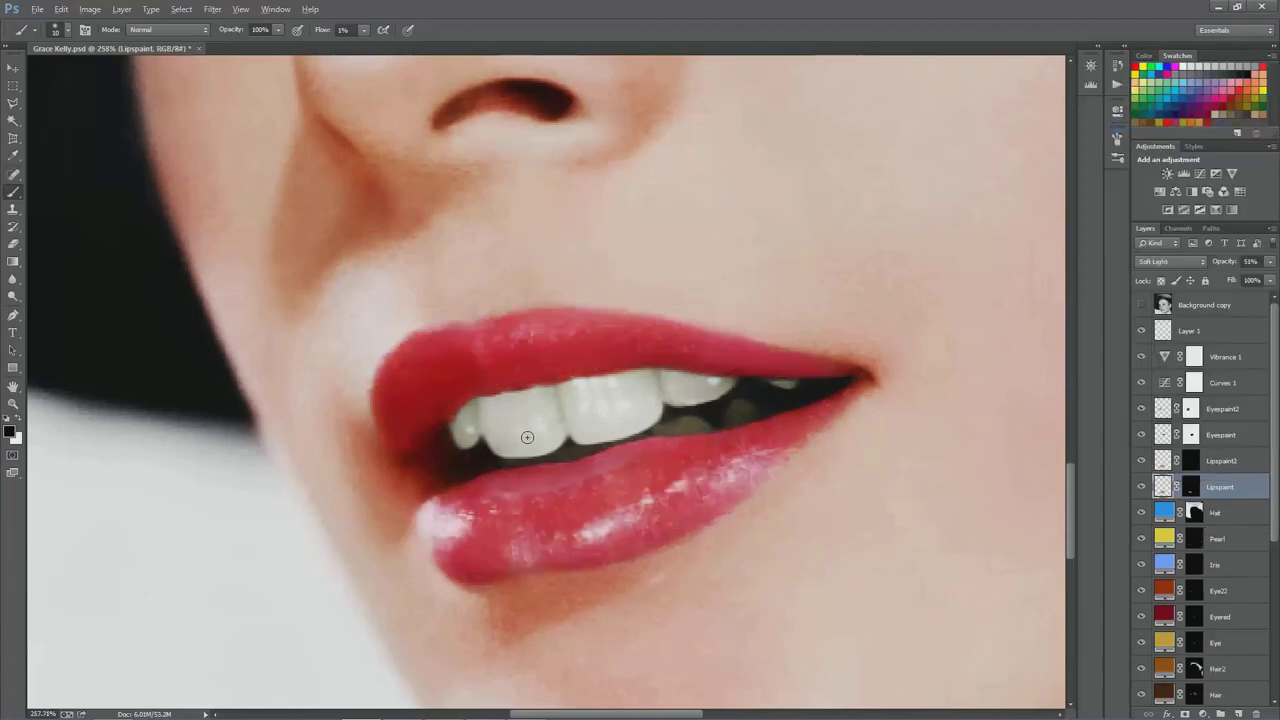
Compare the original Lipspaint lip colouring up close with its look in the whole portrait.
scroll(525, 435, down, 3)
scroll(525, 430, down, 4)
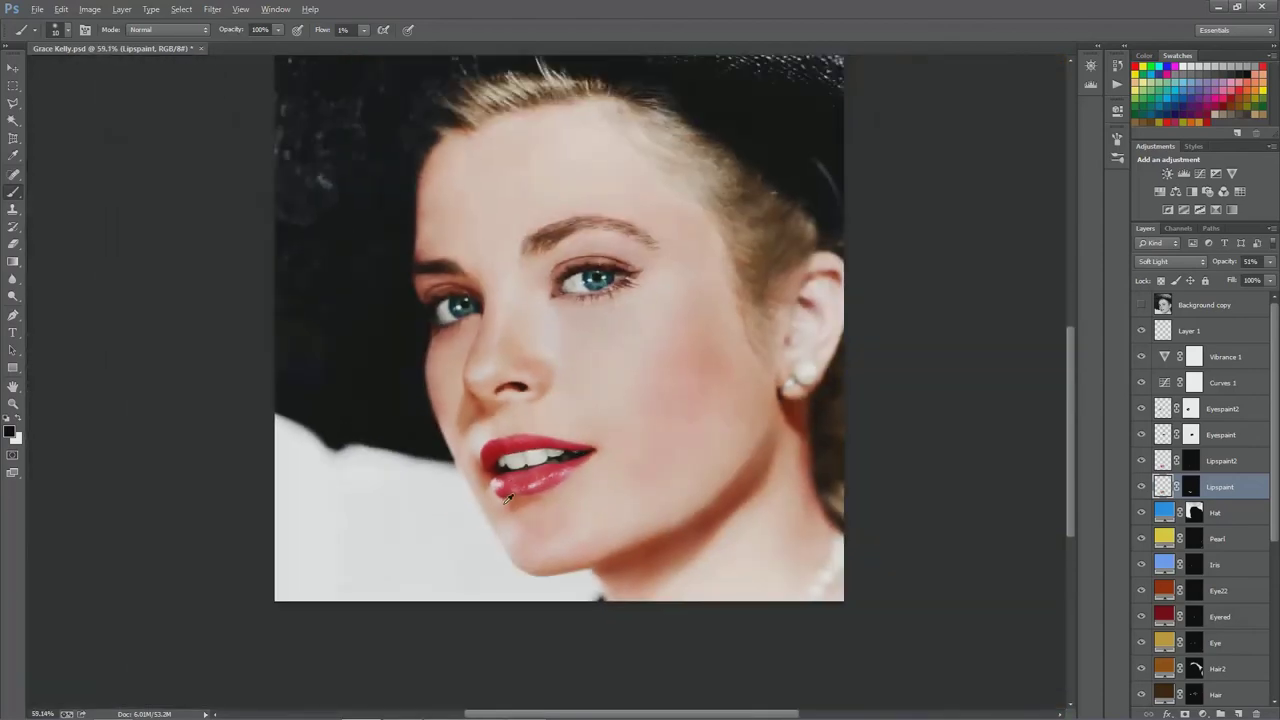
scroll(564, 470, up, 4)
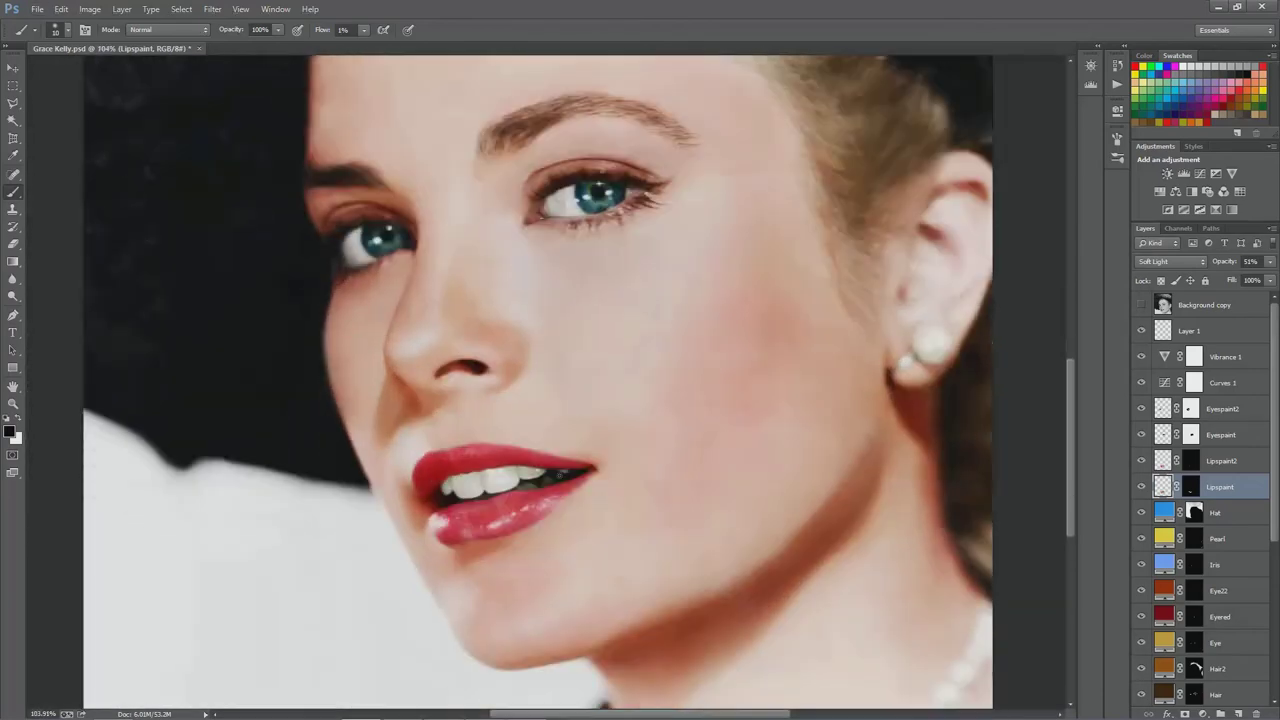
scroll(564, 470, down, 3)
scroll(552, 451, up, 3)
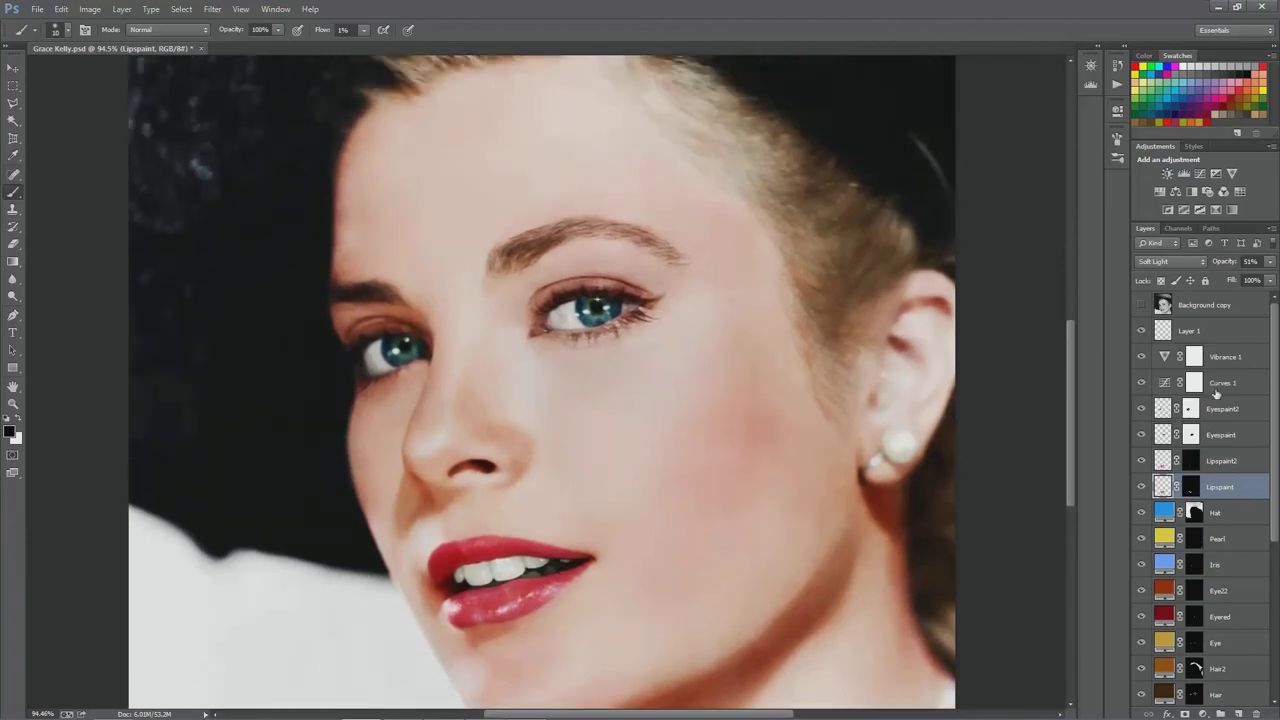
Compare the portrait without and with the Curves 1 adjustment, and inspect the shape of its curve.
click(1214, 388)
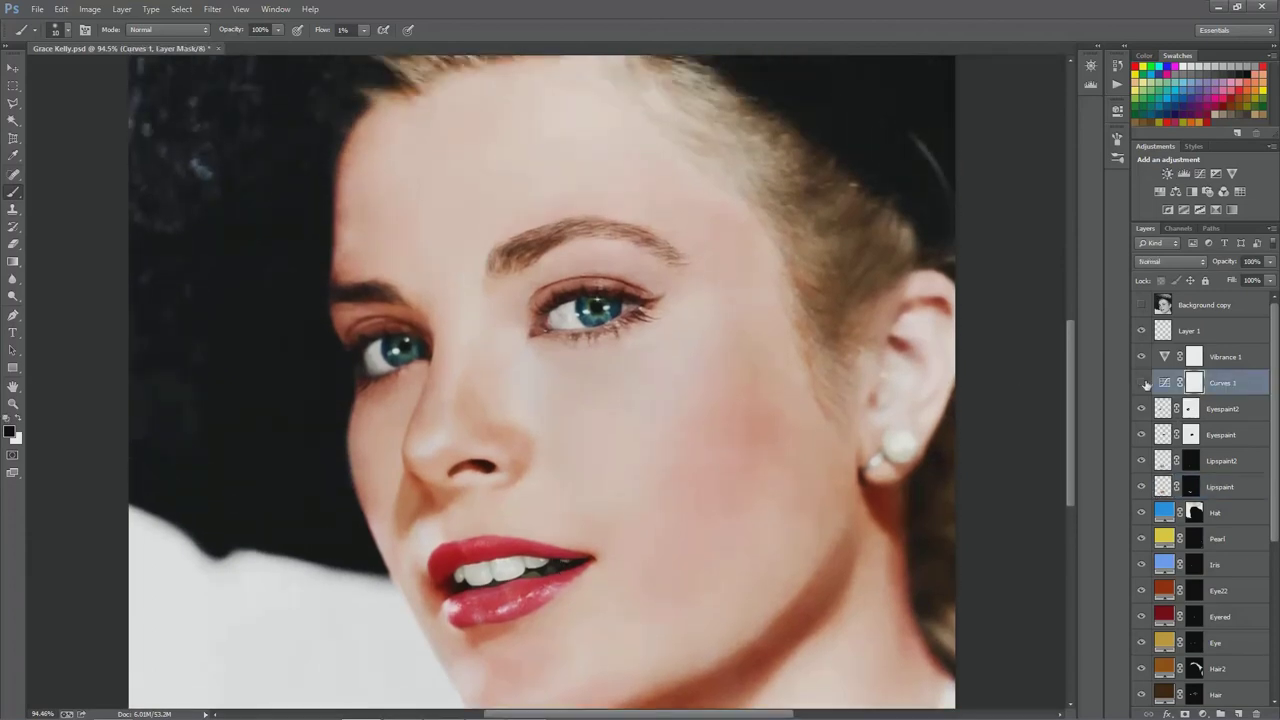
click(1142, 383)
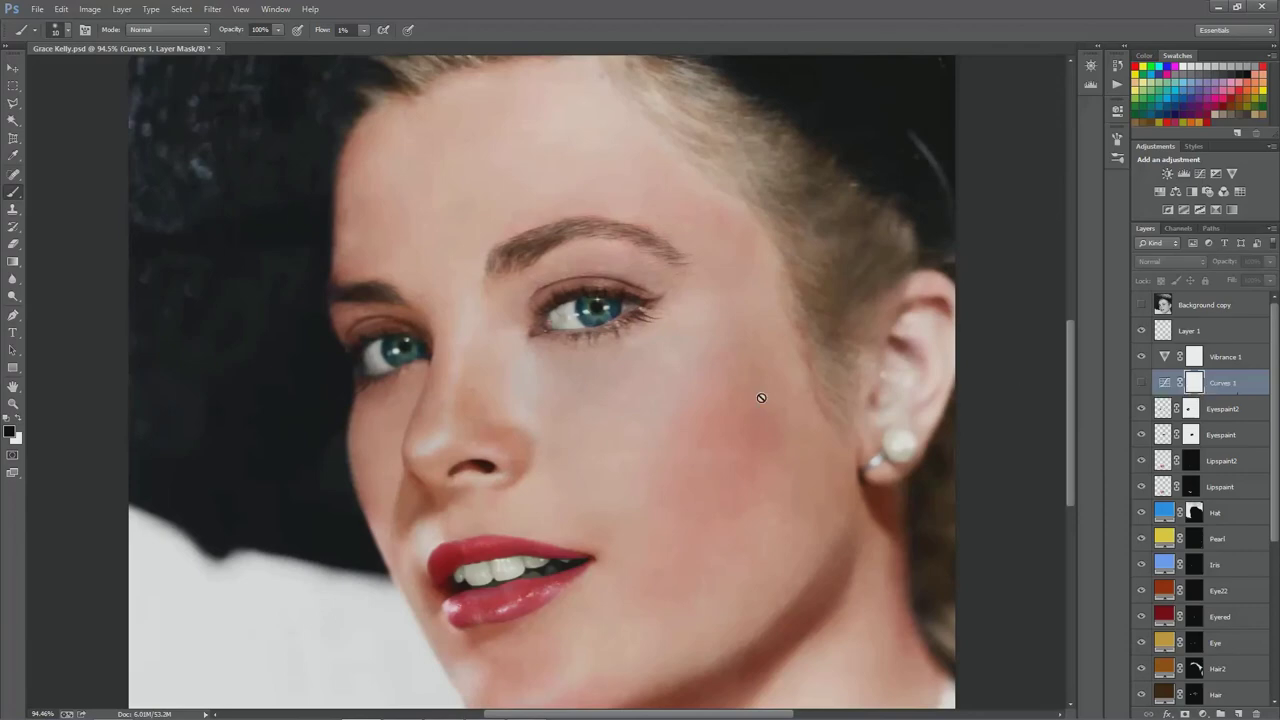
scroll(622, 372, down, 3)
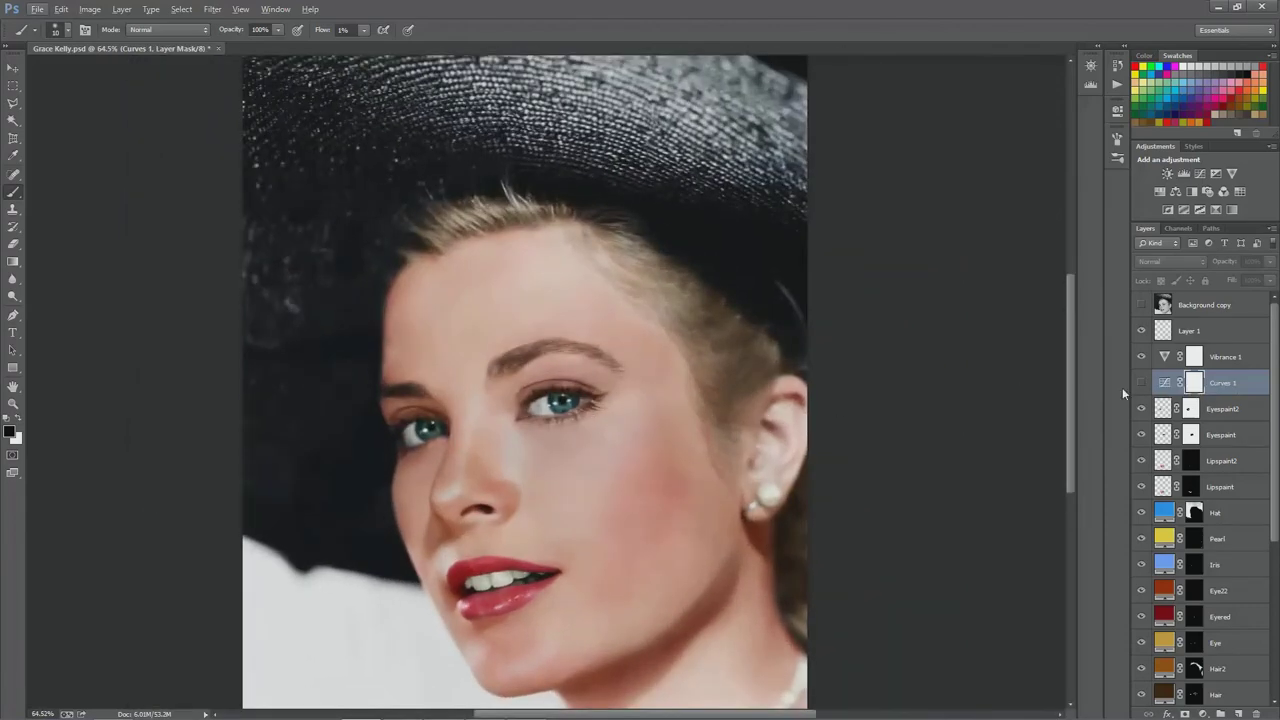
double_click(1164, 383)
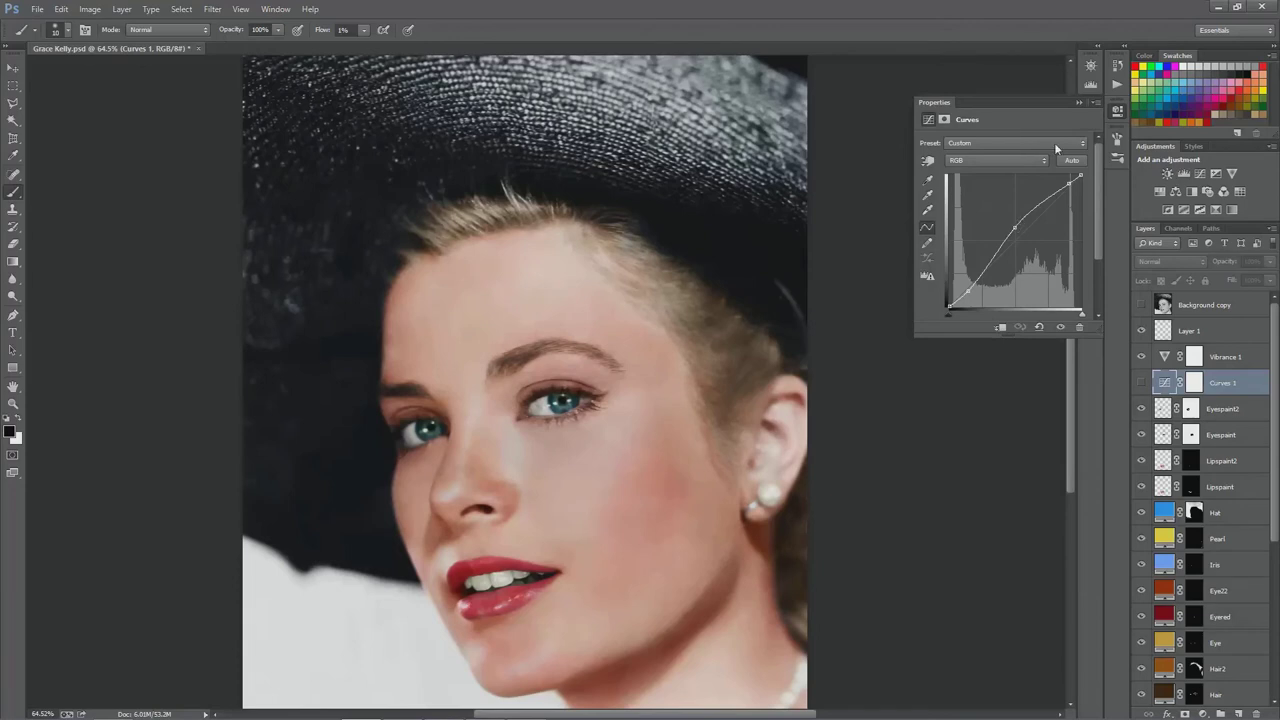
click(1078, 102)
click(1142, 384)
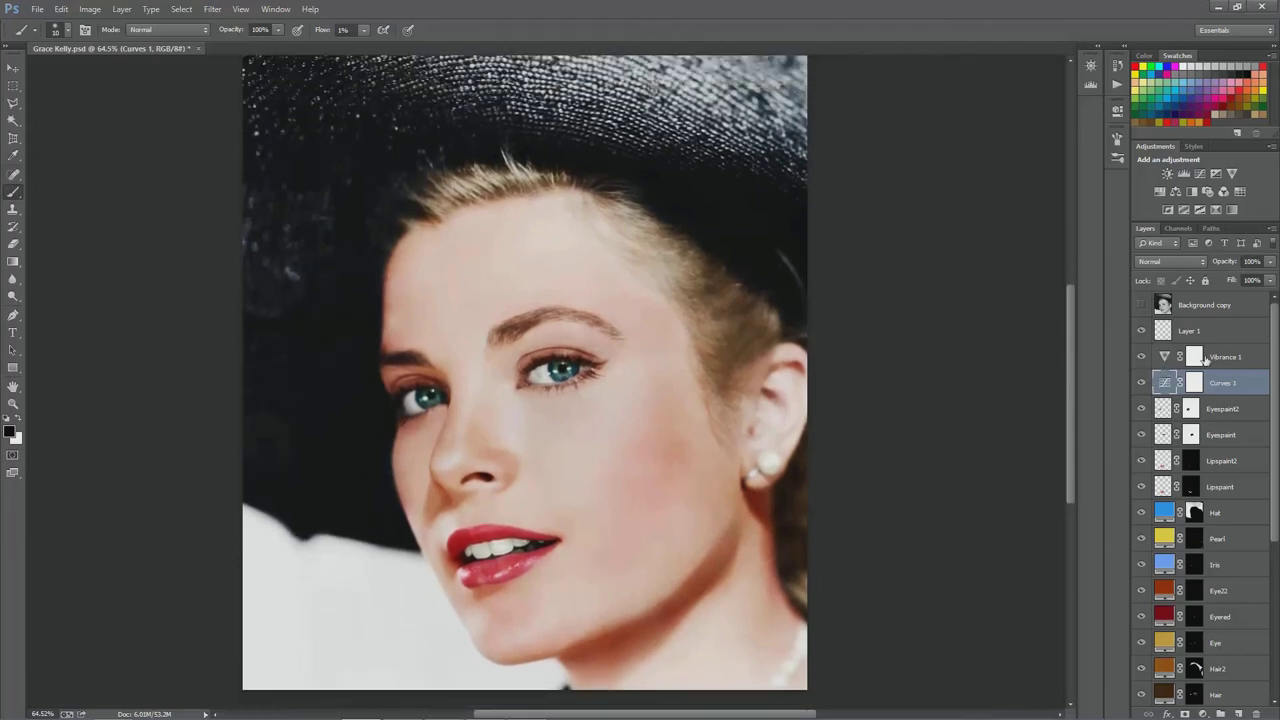
Compare the portrait with and without the Vibrance 1 adjustment, and against the black-and-white Background copy.
click(1140, 358)
mouse_move(515, 716)
click(1142, 360)
click(1142, 361)
click(1140, 307)
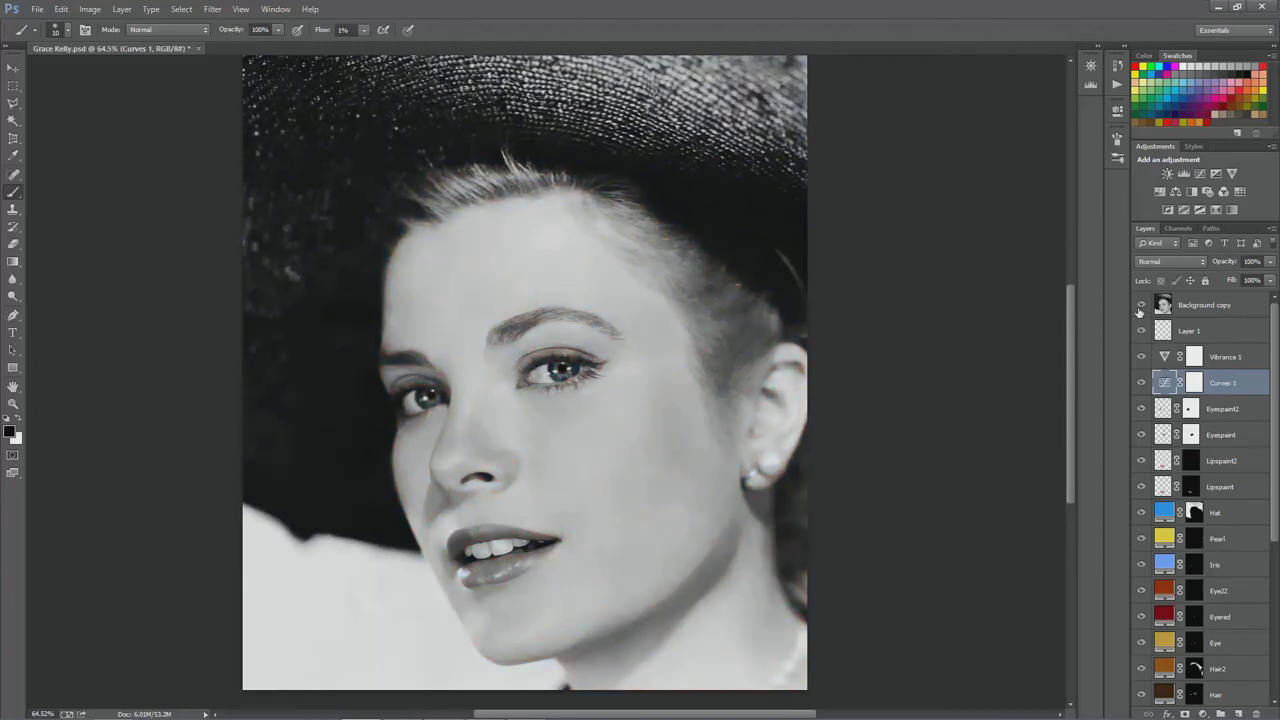
click(1139, 310)
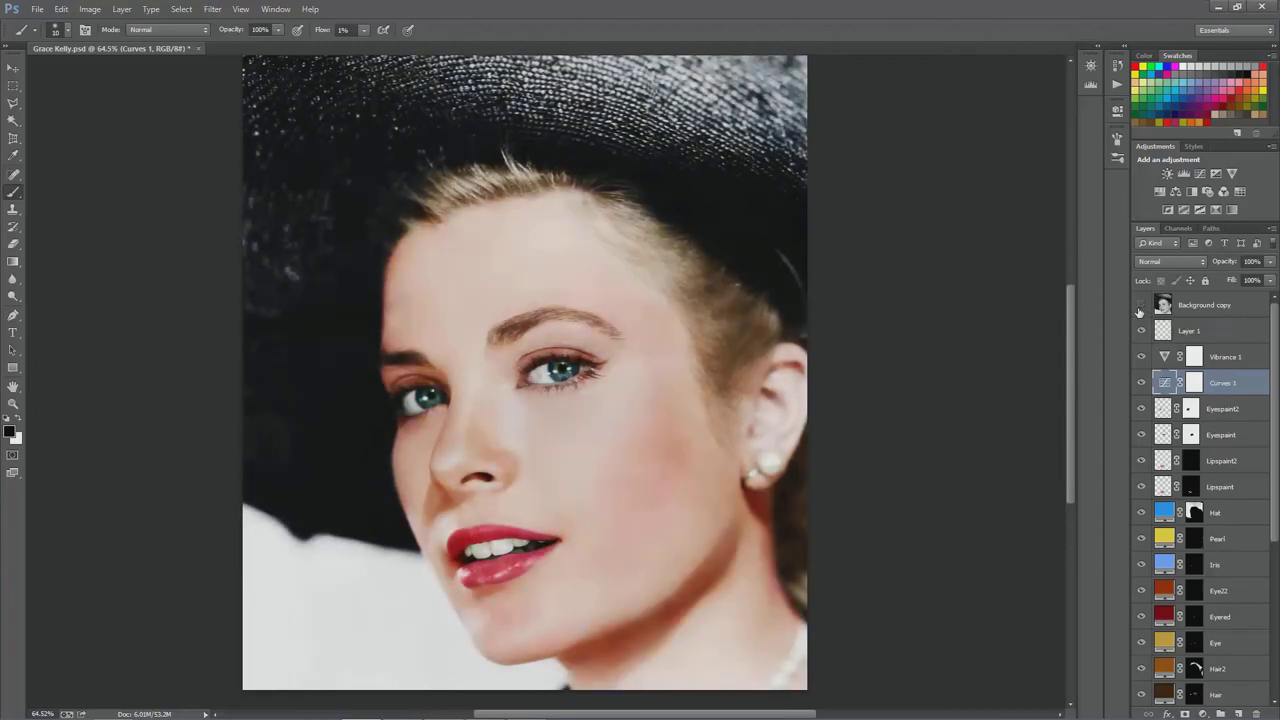
Select Layer 1 and review the entire layer stack from Background copy down to Background.
click(1188, 337)
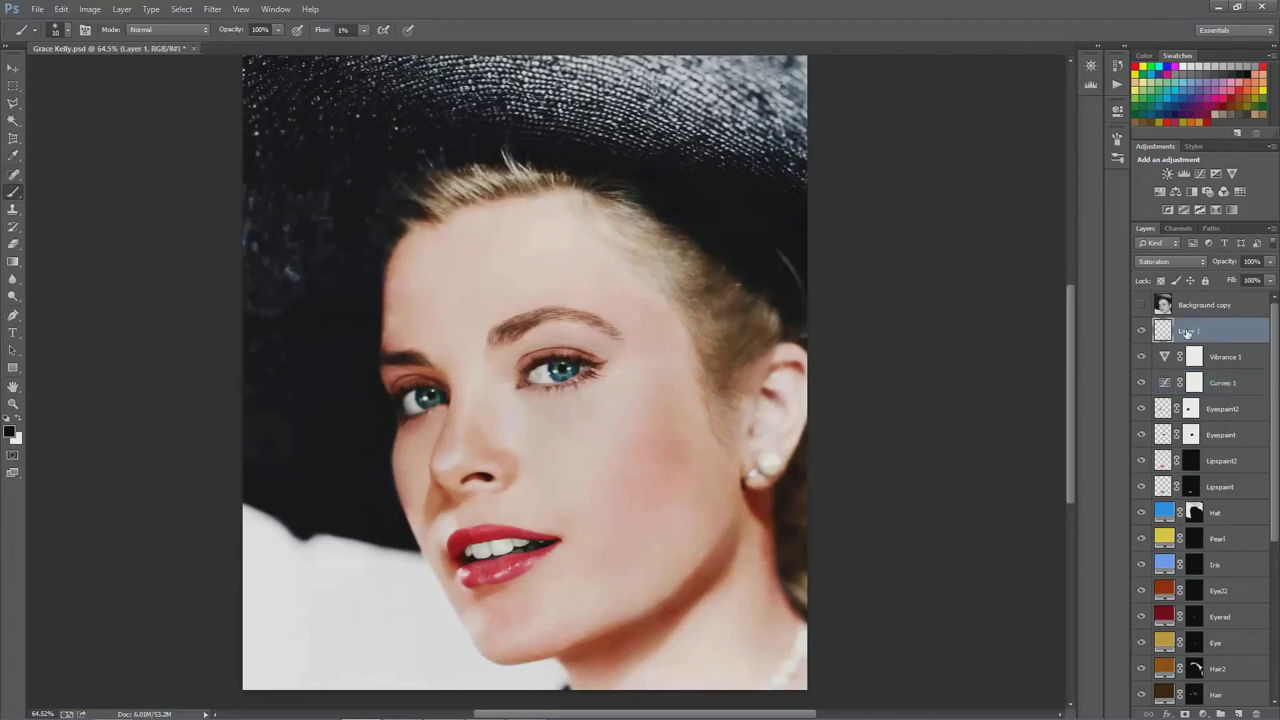
scroll(596, 606, down, 3)
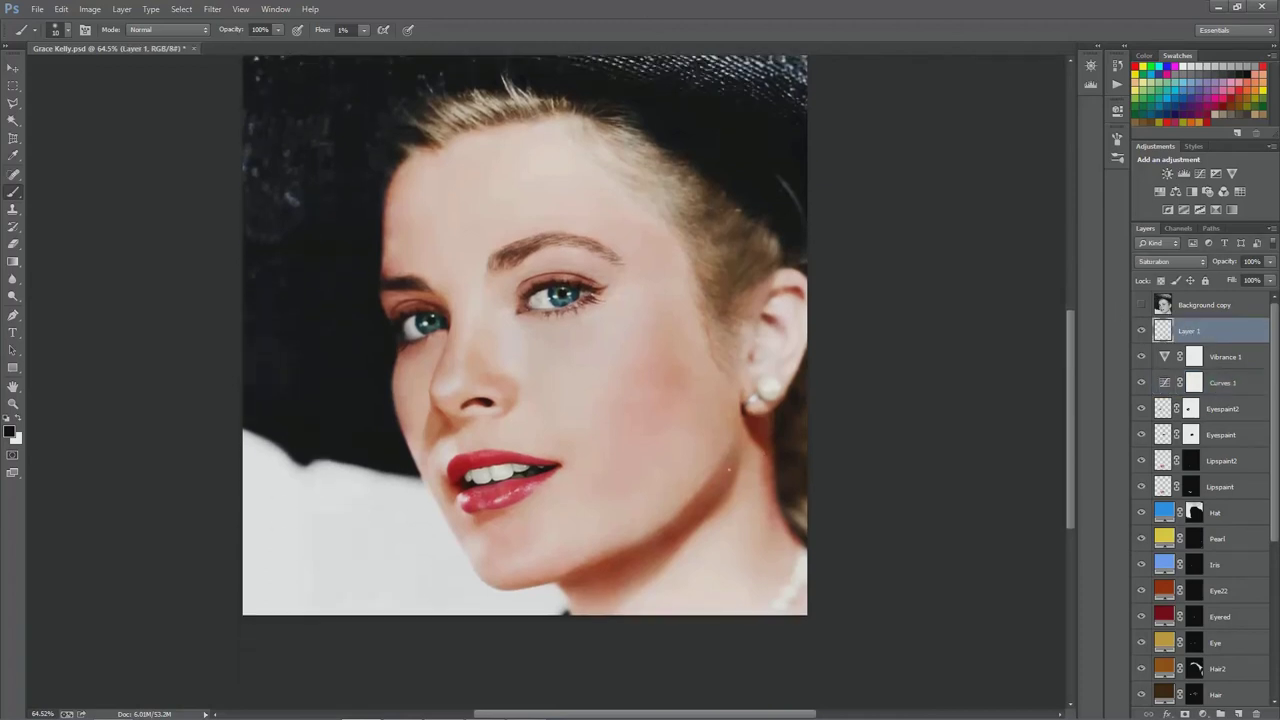
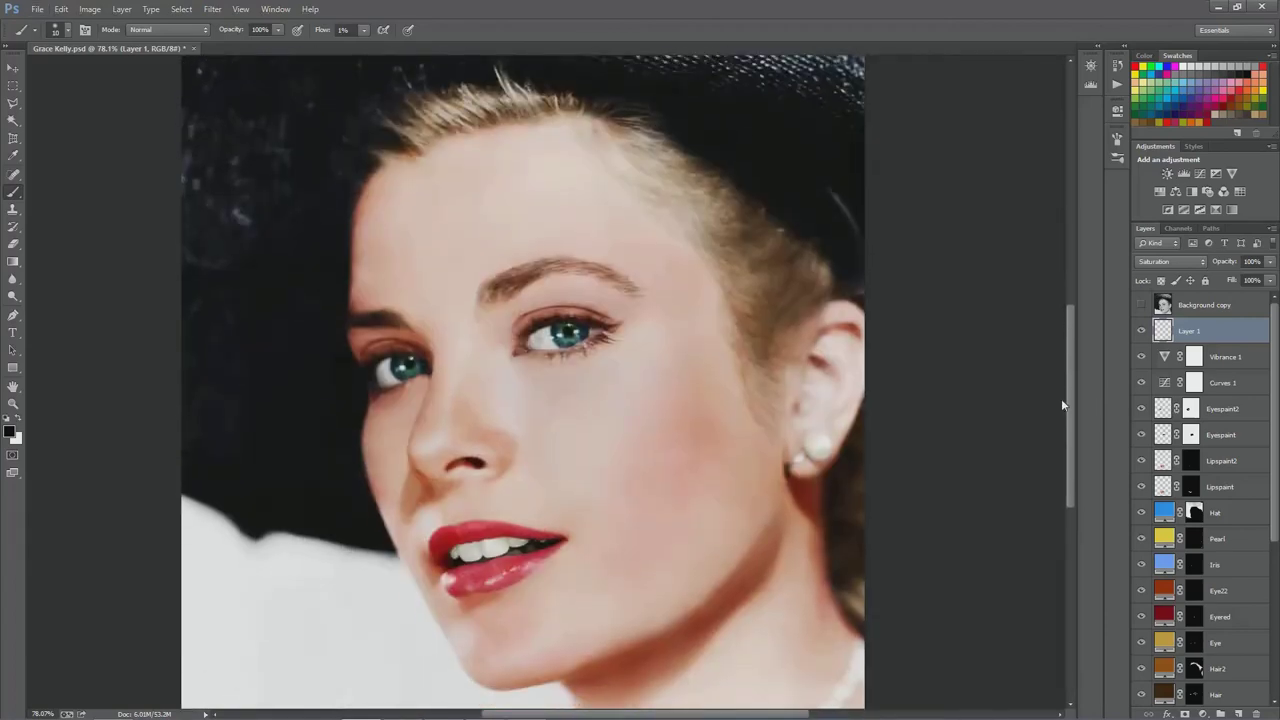
scroll(1242, 556, down, 5)
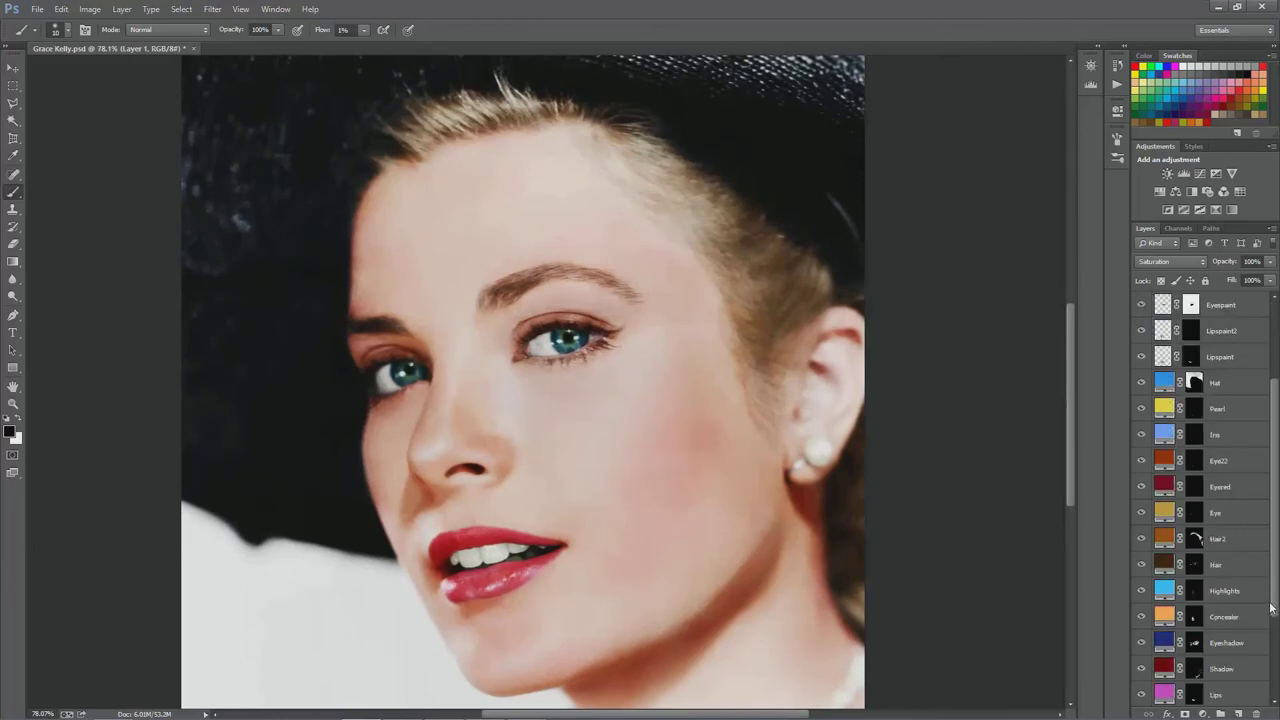
scroll(1213, 512, up, 3)
scroll(1213, 512, down, 3)
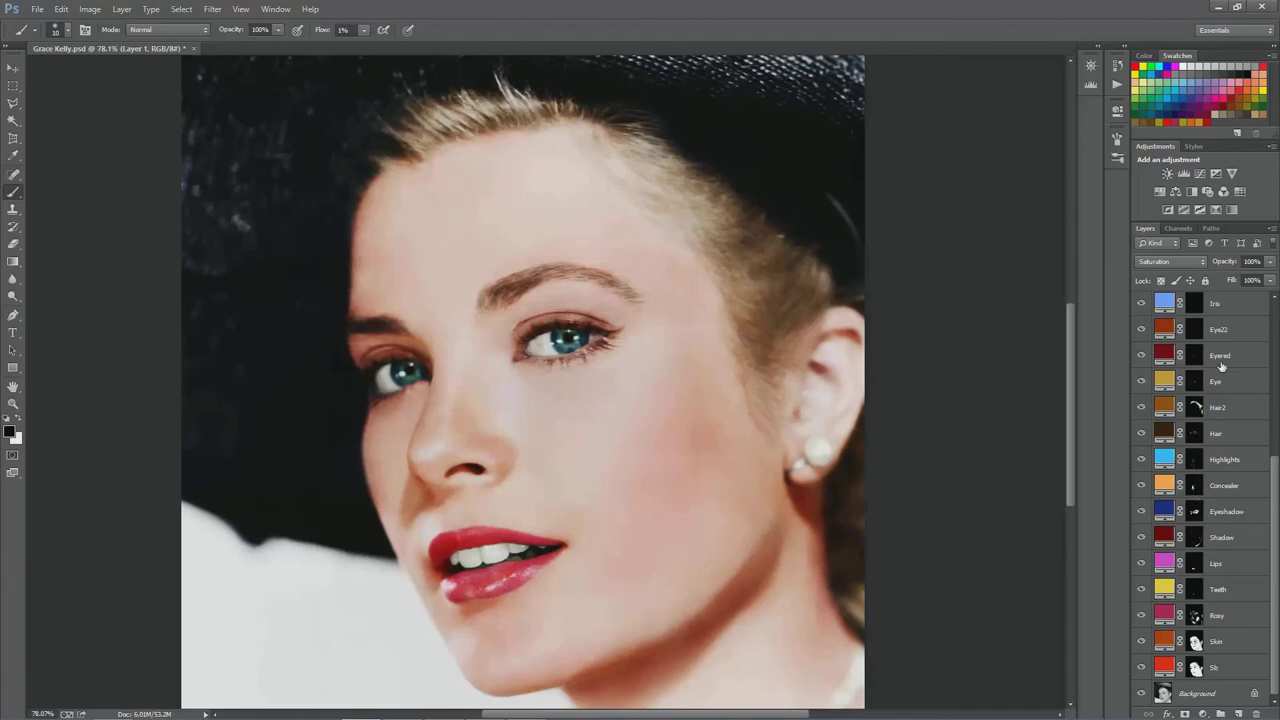
scroll(1222, 403, up, 3)
scroll(1222, 403, up, 3)
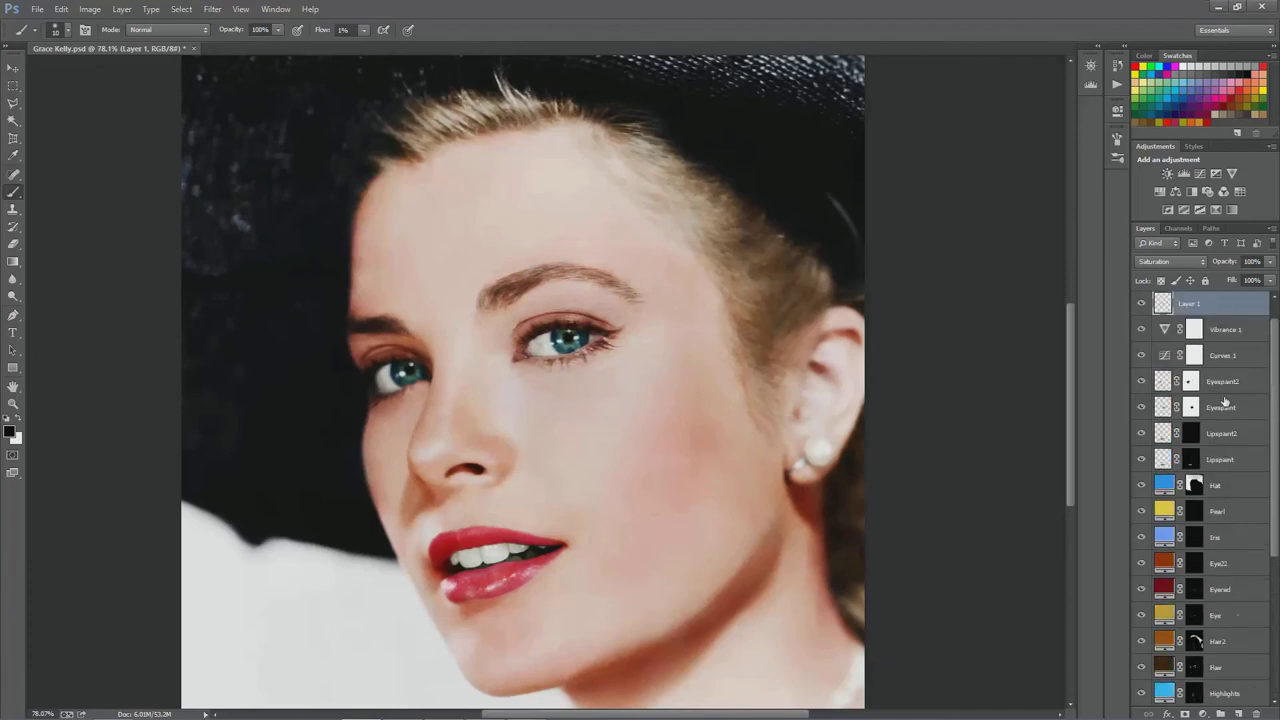
scroll(1225, 401, down, 4)
scroll(1224, 401, down, 3)
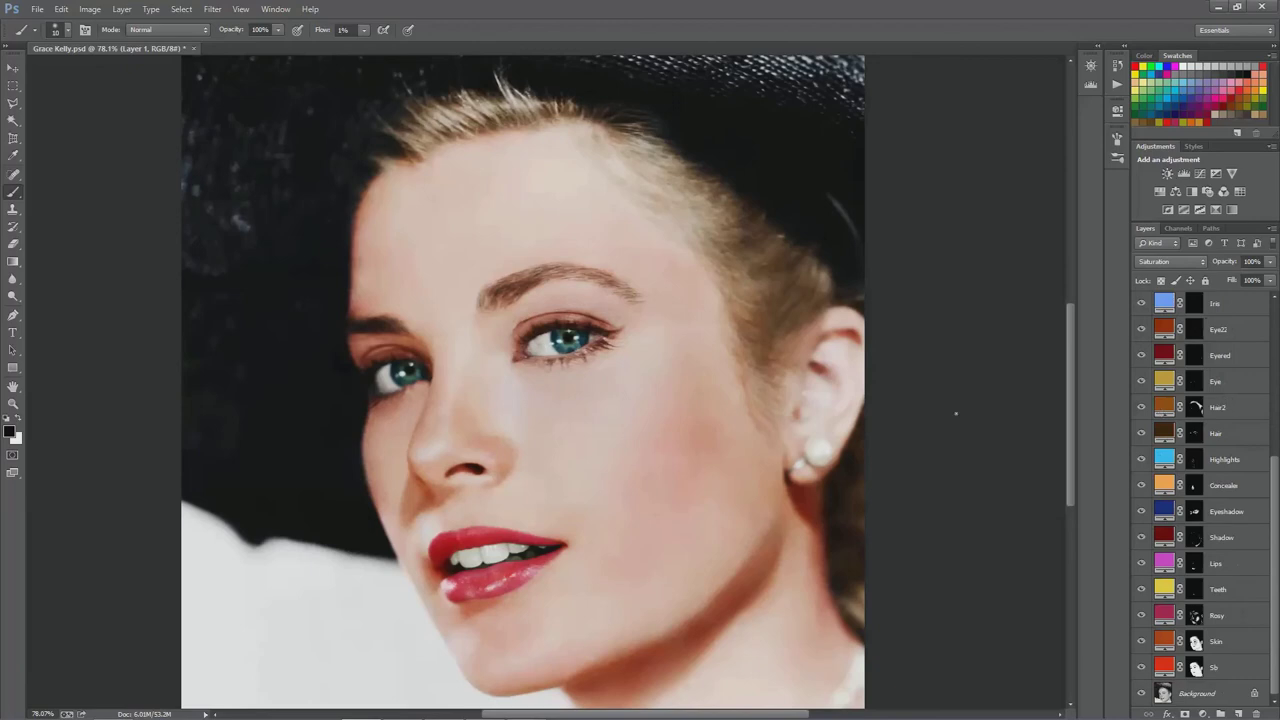
mouse_move(1070, 405)
mouse_down()
mouse_move(1070, 445)
mouse_move(1069, 416)
mouse_up()
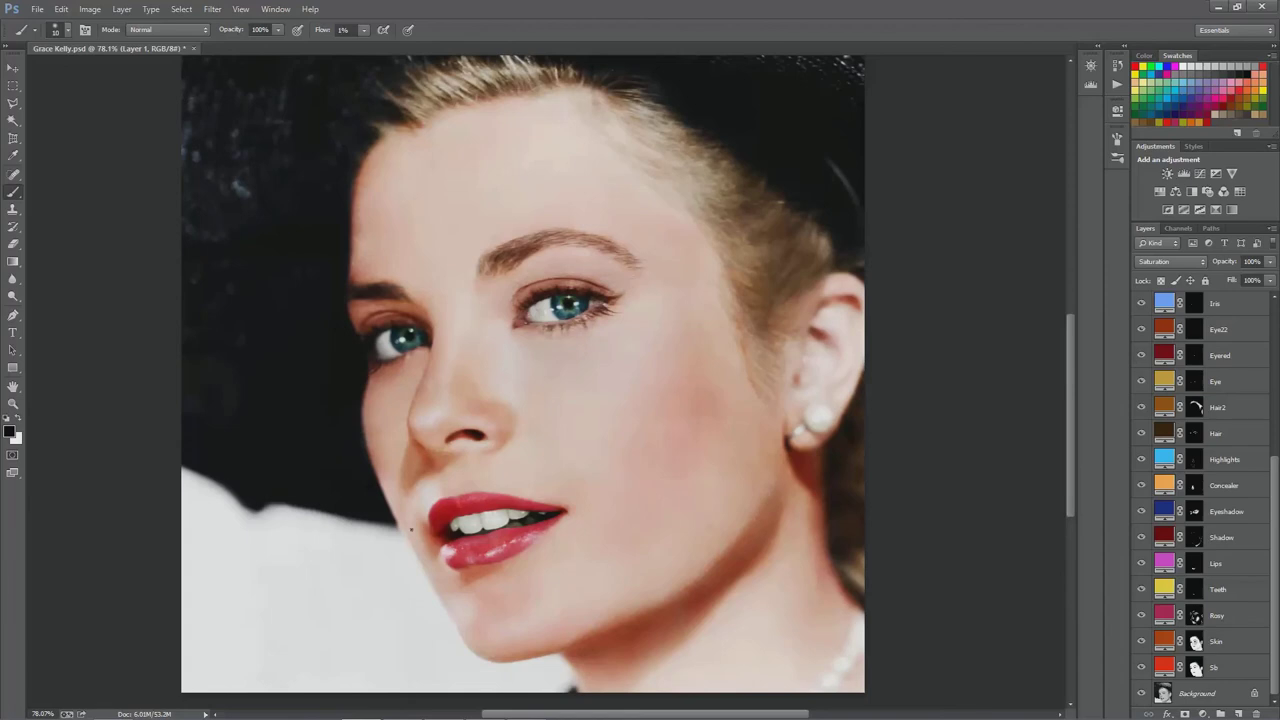
scroll(1213, 474, up, 10)
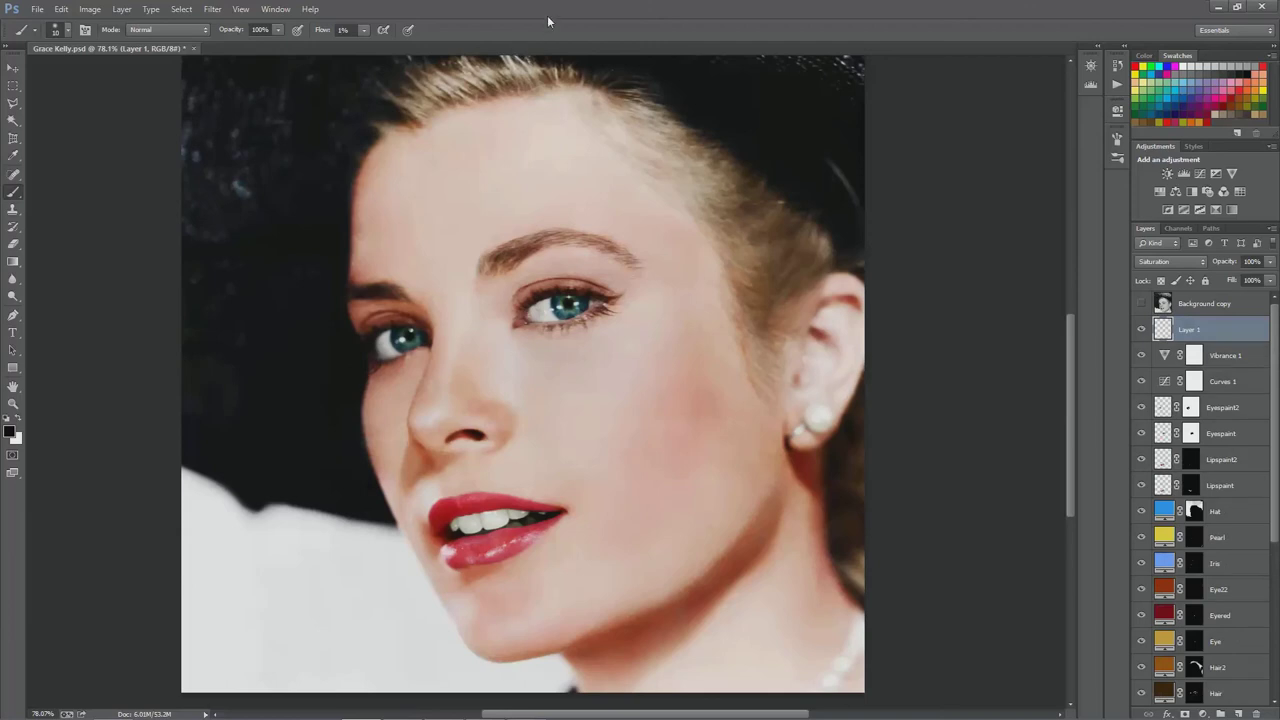
Examine the finished colorized portrait as a whole and up close around the face and hat.
scroll(470, 490, down, 4)
scroll(530, 455, up, 1)
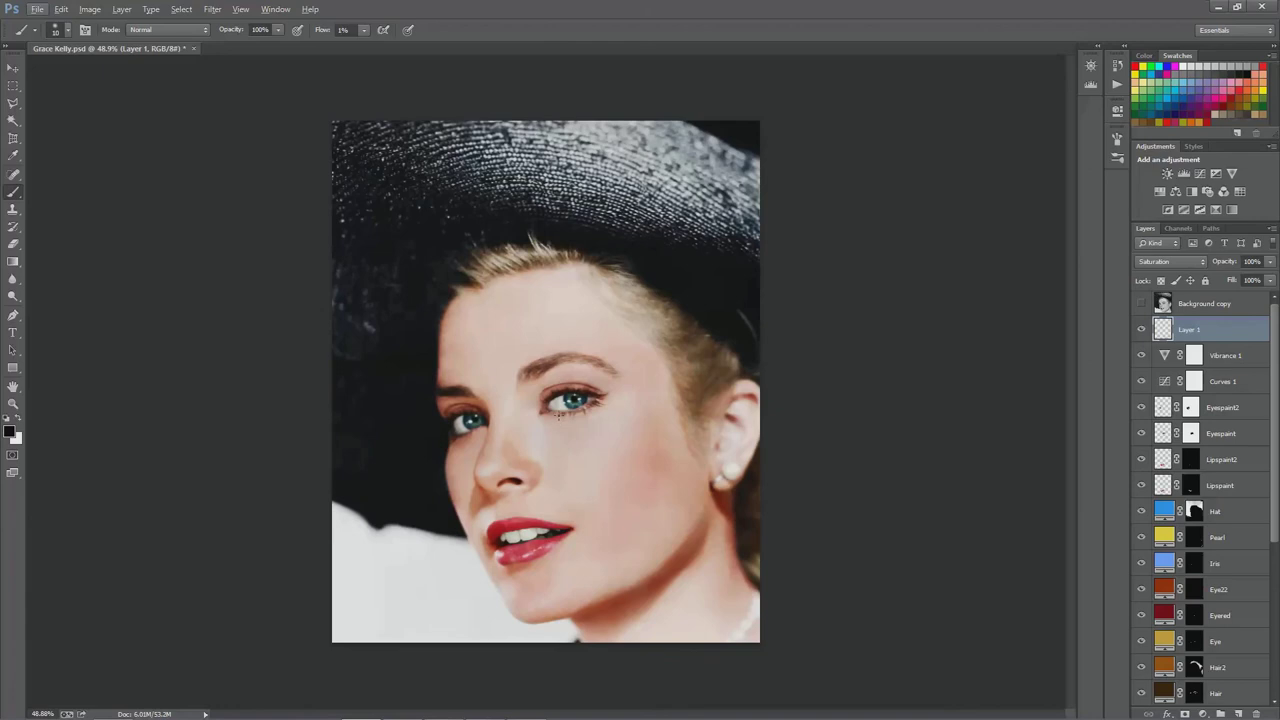
mouse_move(113, 716)
scroll(578, 406, up, 2)
scroll(578, 406, down, 3)
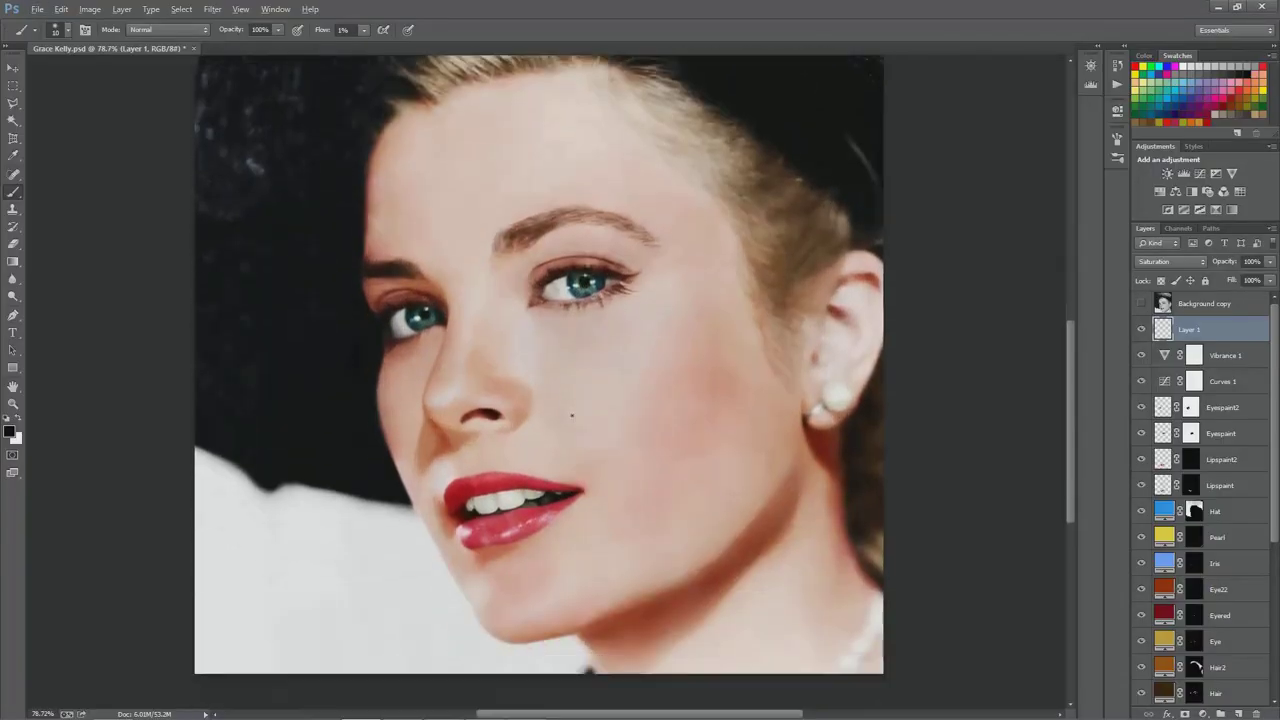
scroll(578, 406, up, 2)
mouse_move(555, 385)
mouse_down()
mouse_move(575, 394)
mouse_move(580, 383)
mouse_up()
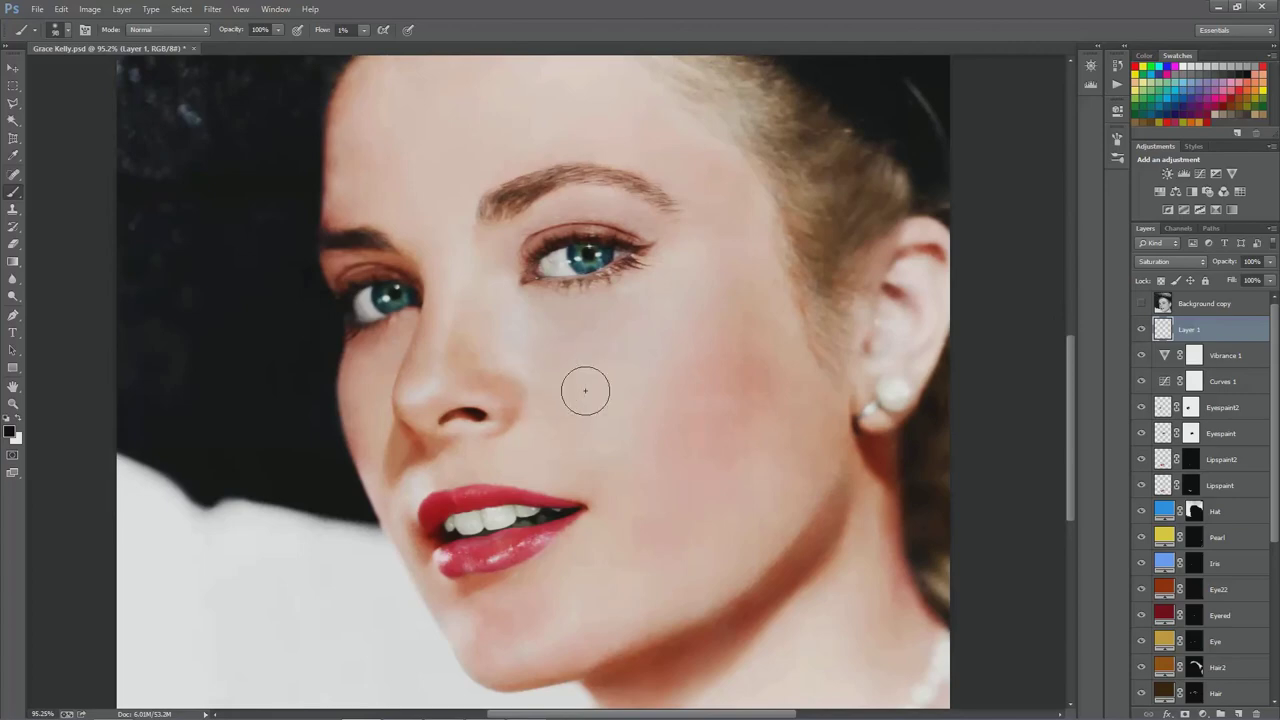
scroll(586, 386, down, 2)
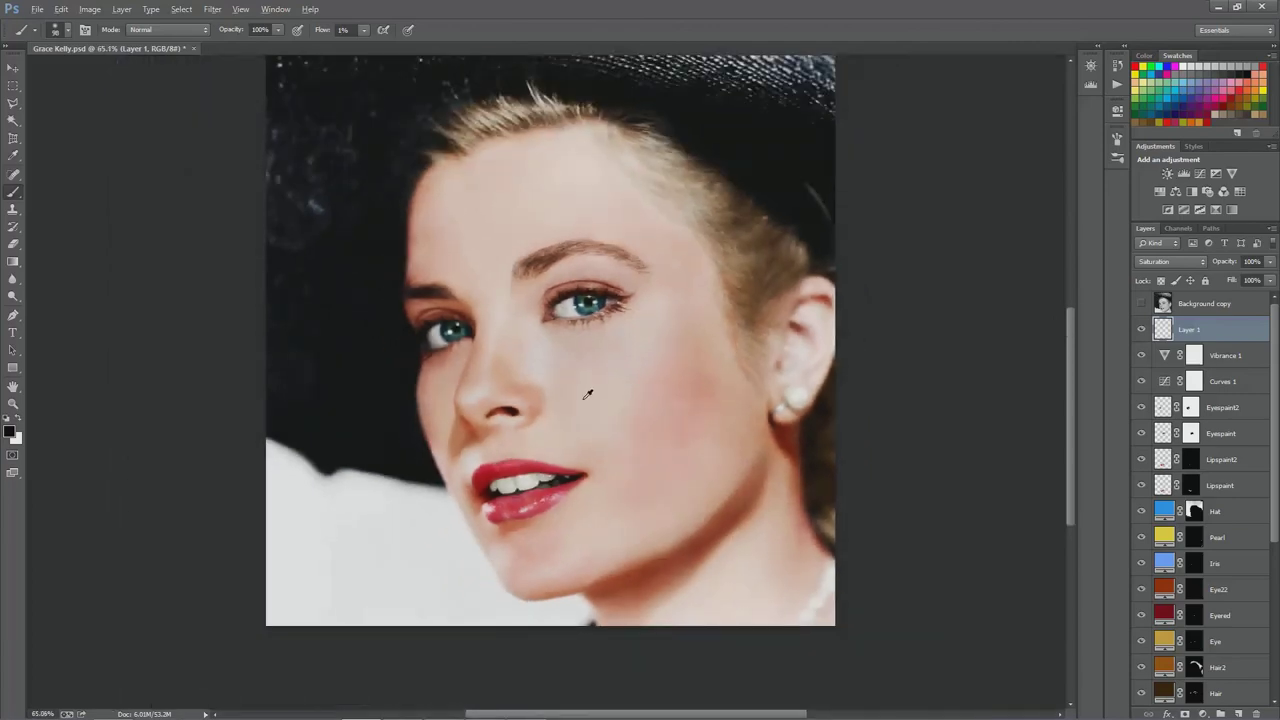
scroll(585, 369, up, 2)
scroll(590, 410, up, 2)
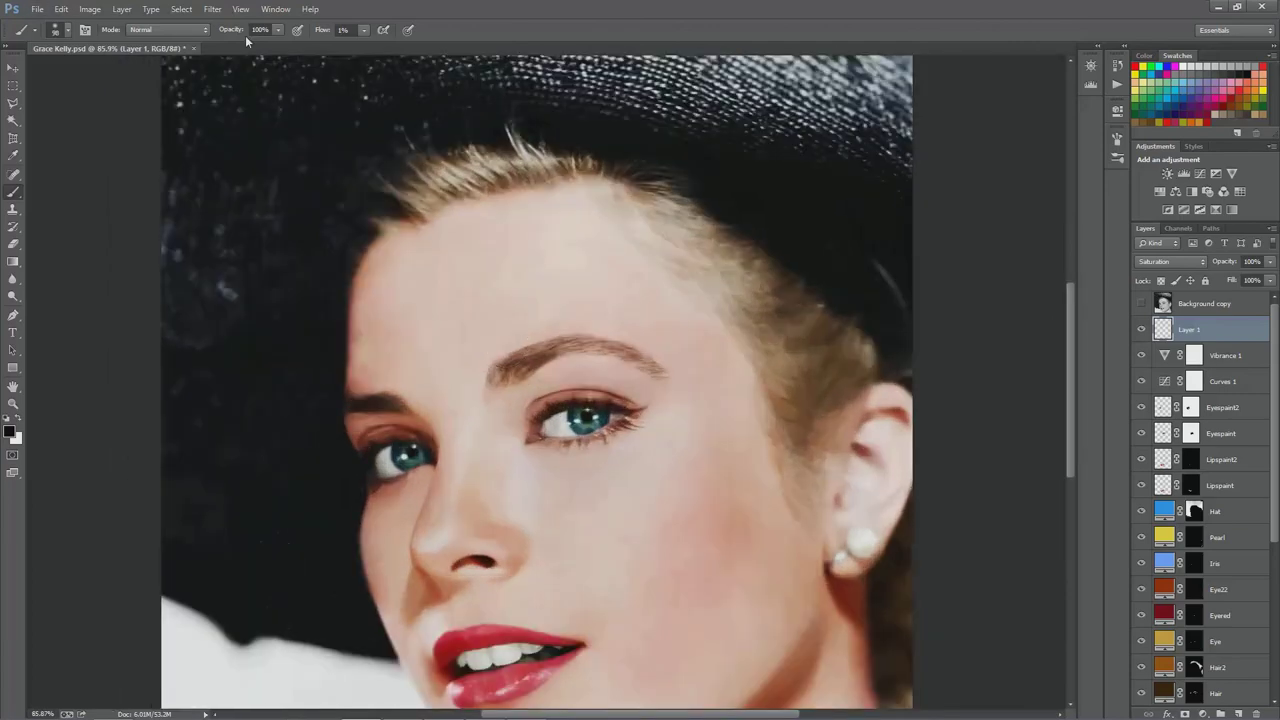
scroll(551, 449, down, 2)
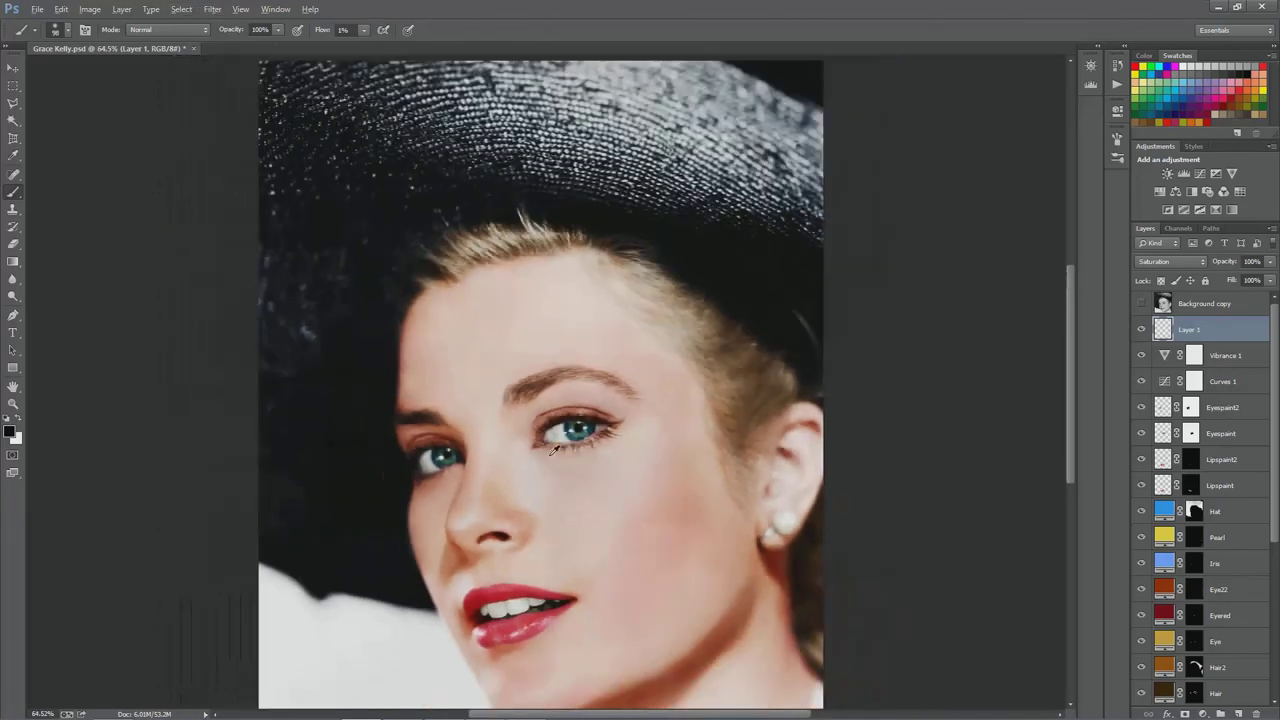
scroll(549, 449, down, 1)
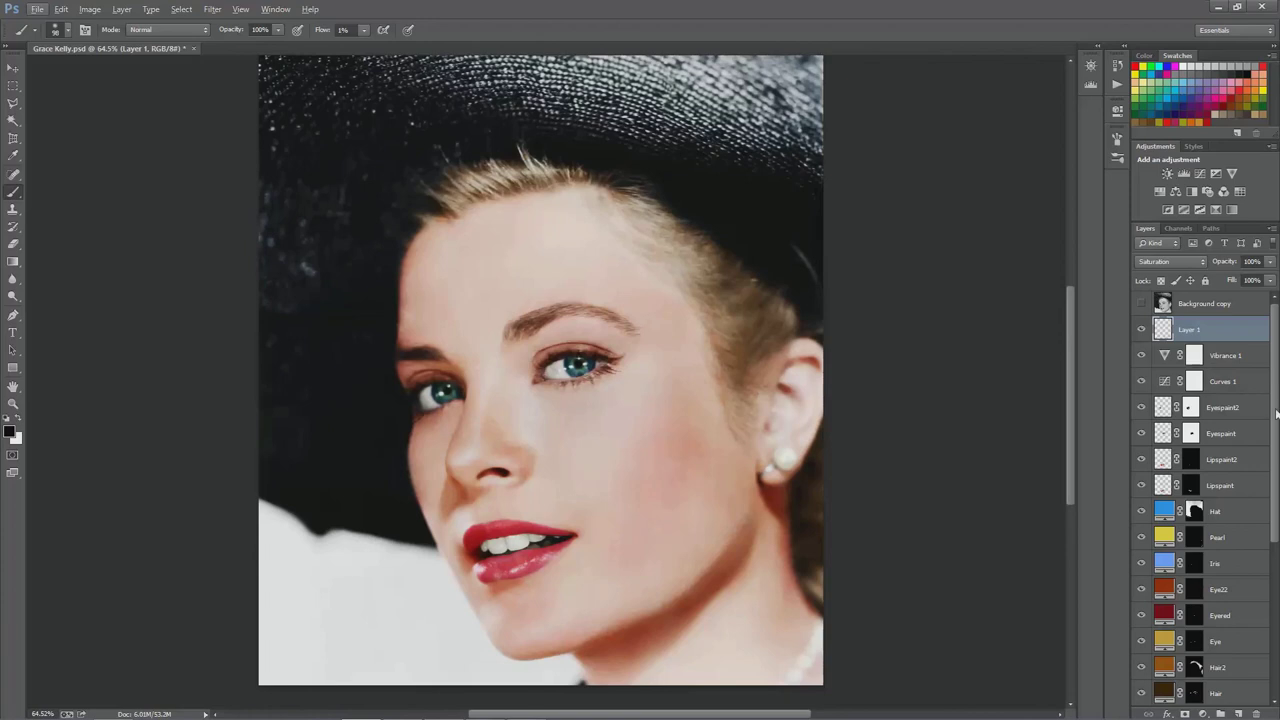
mouse_move(1275, 425)
mouse_down()
mouse_move(1265, 588)
mouse_move(1259, 415)
mouse_up()
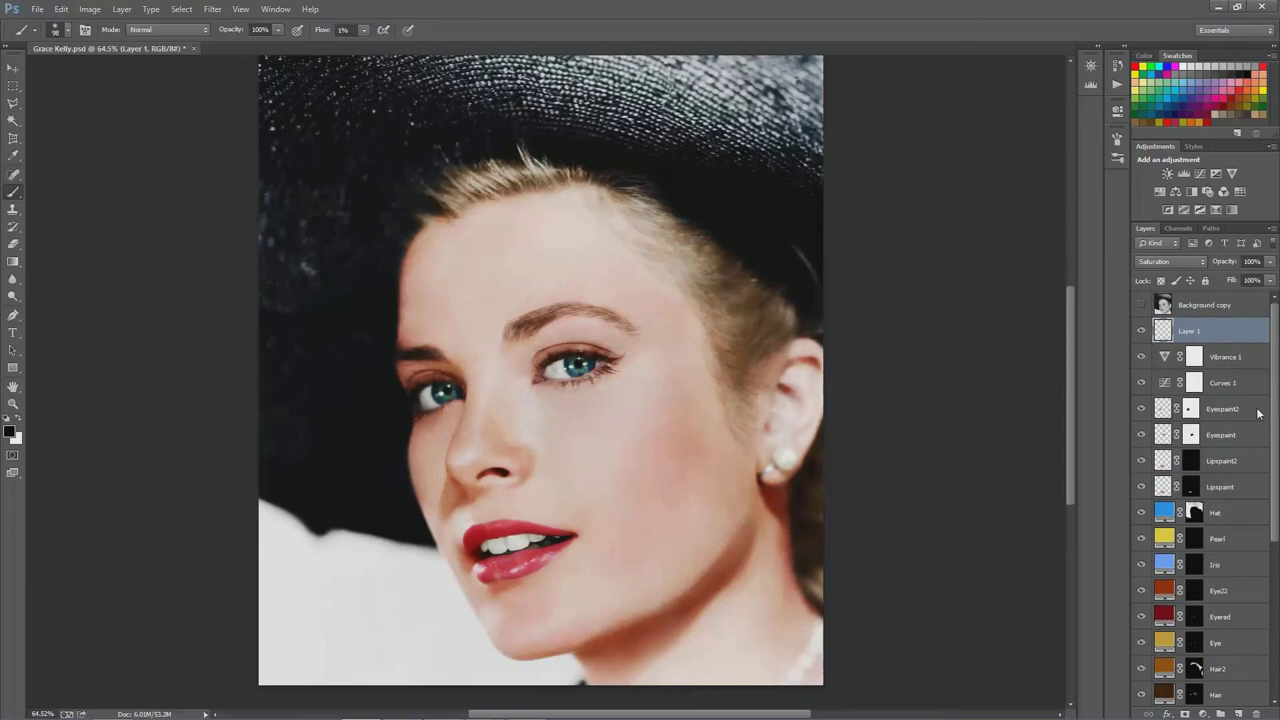